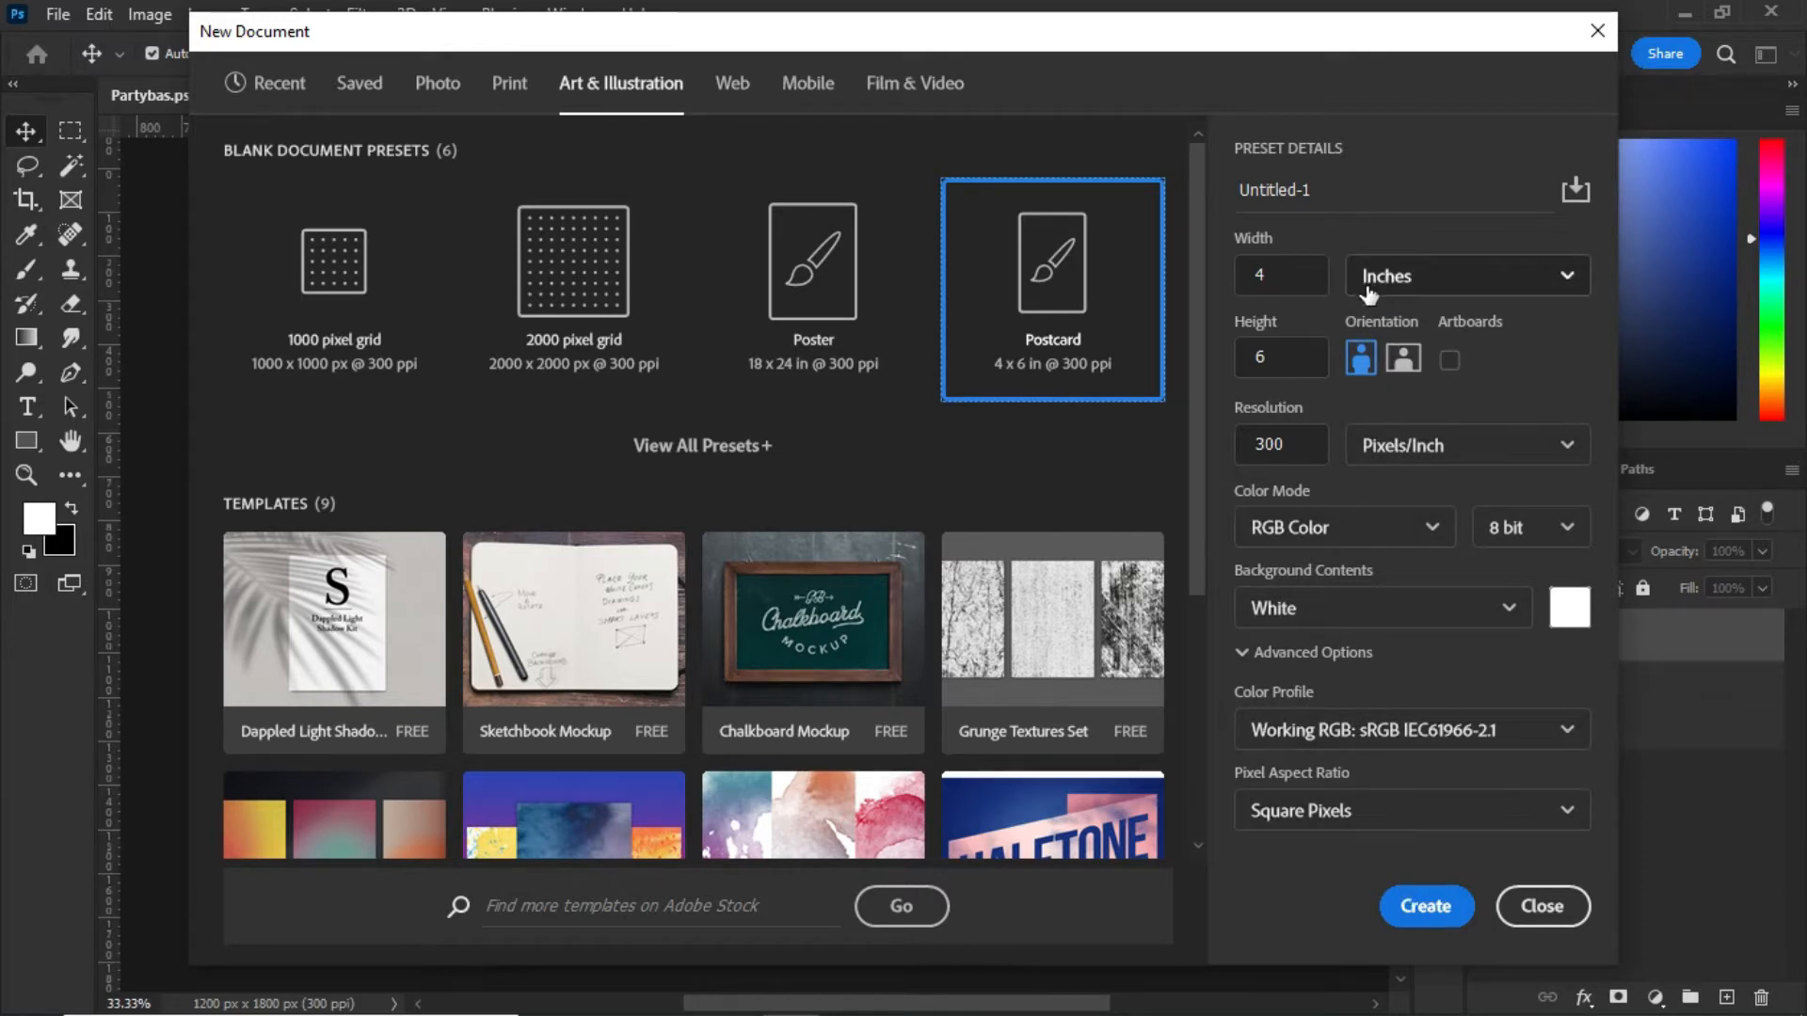
- Create a blank Postcard document of 4 x 6 inches at 300 ppi and close it again
left_click(1419, 905)
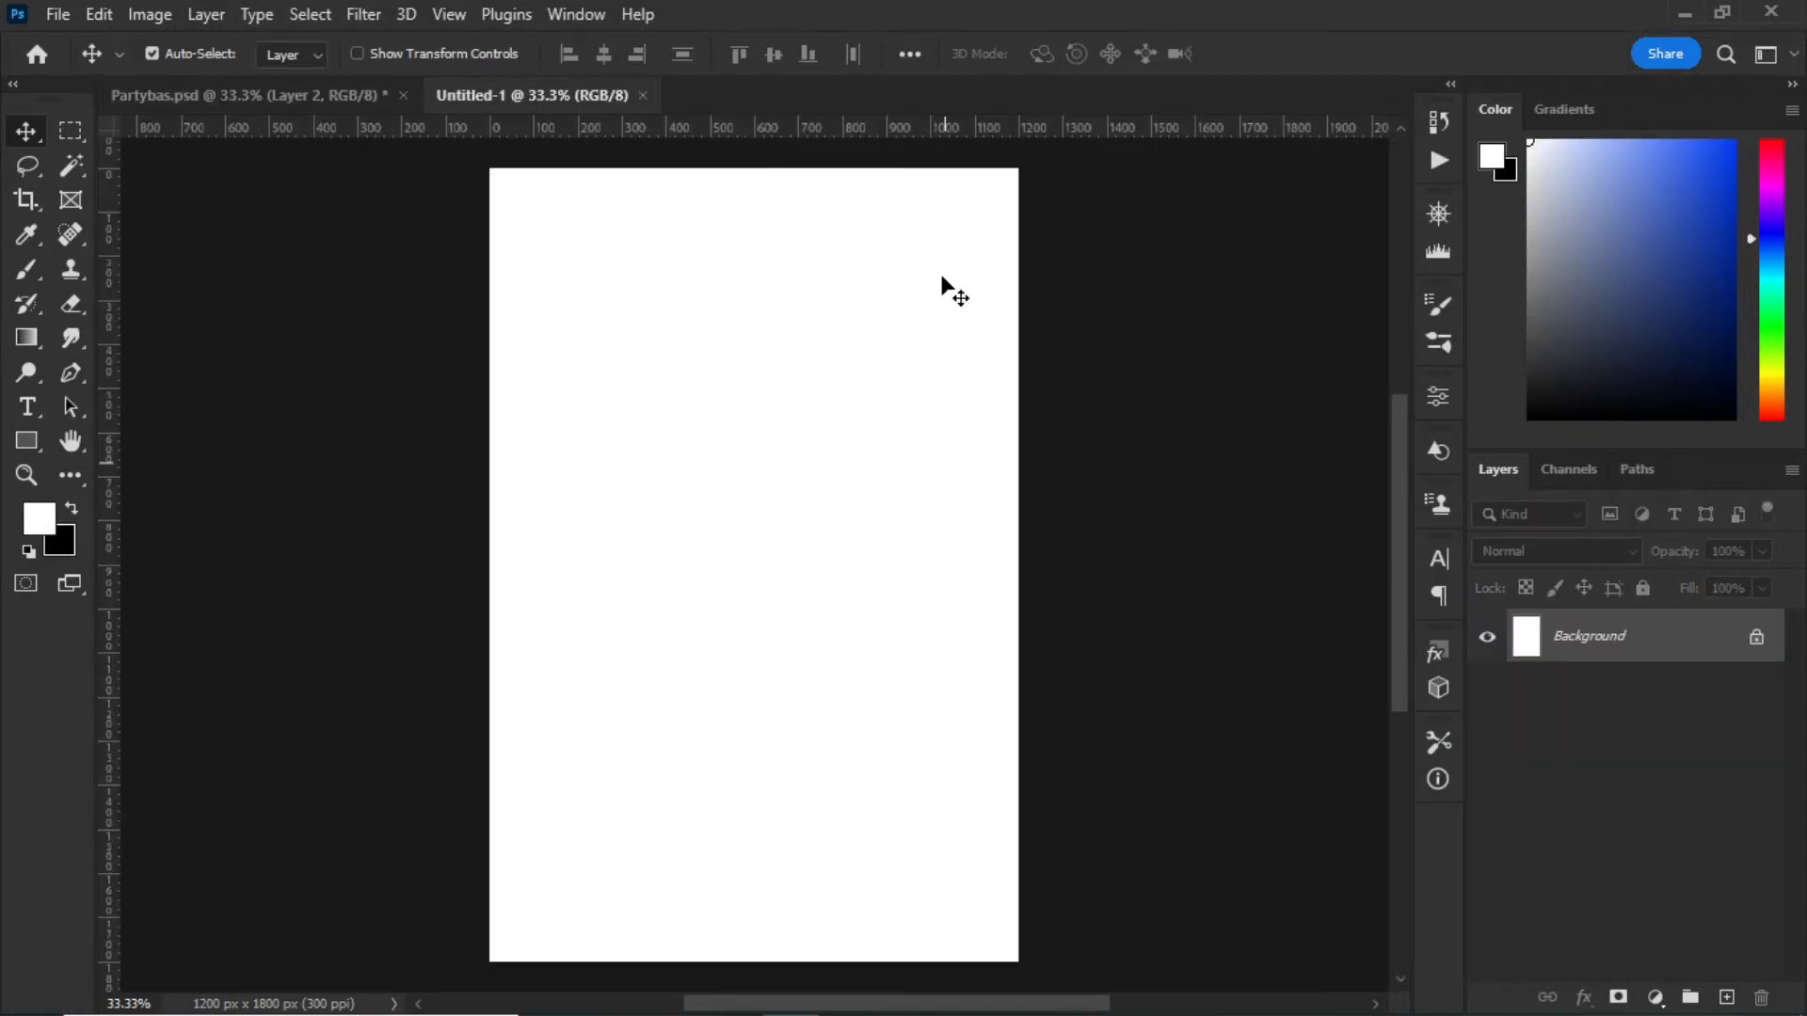
left_click(643, 95)
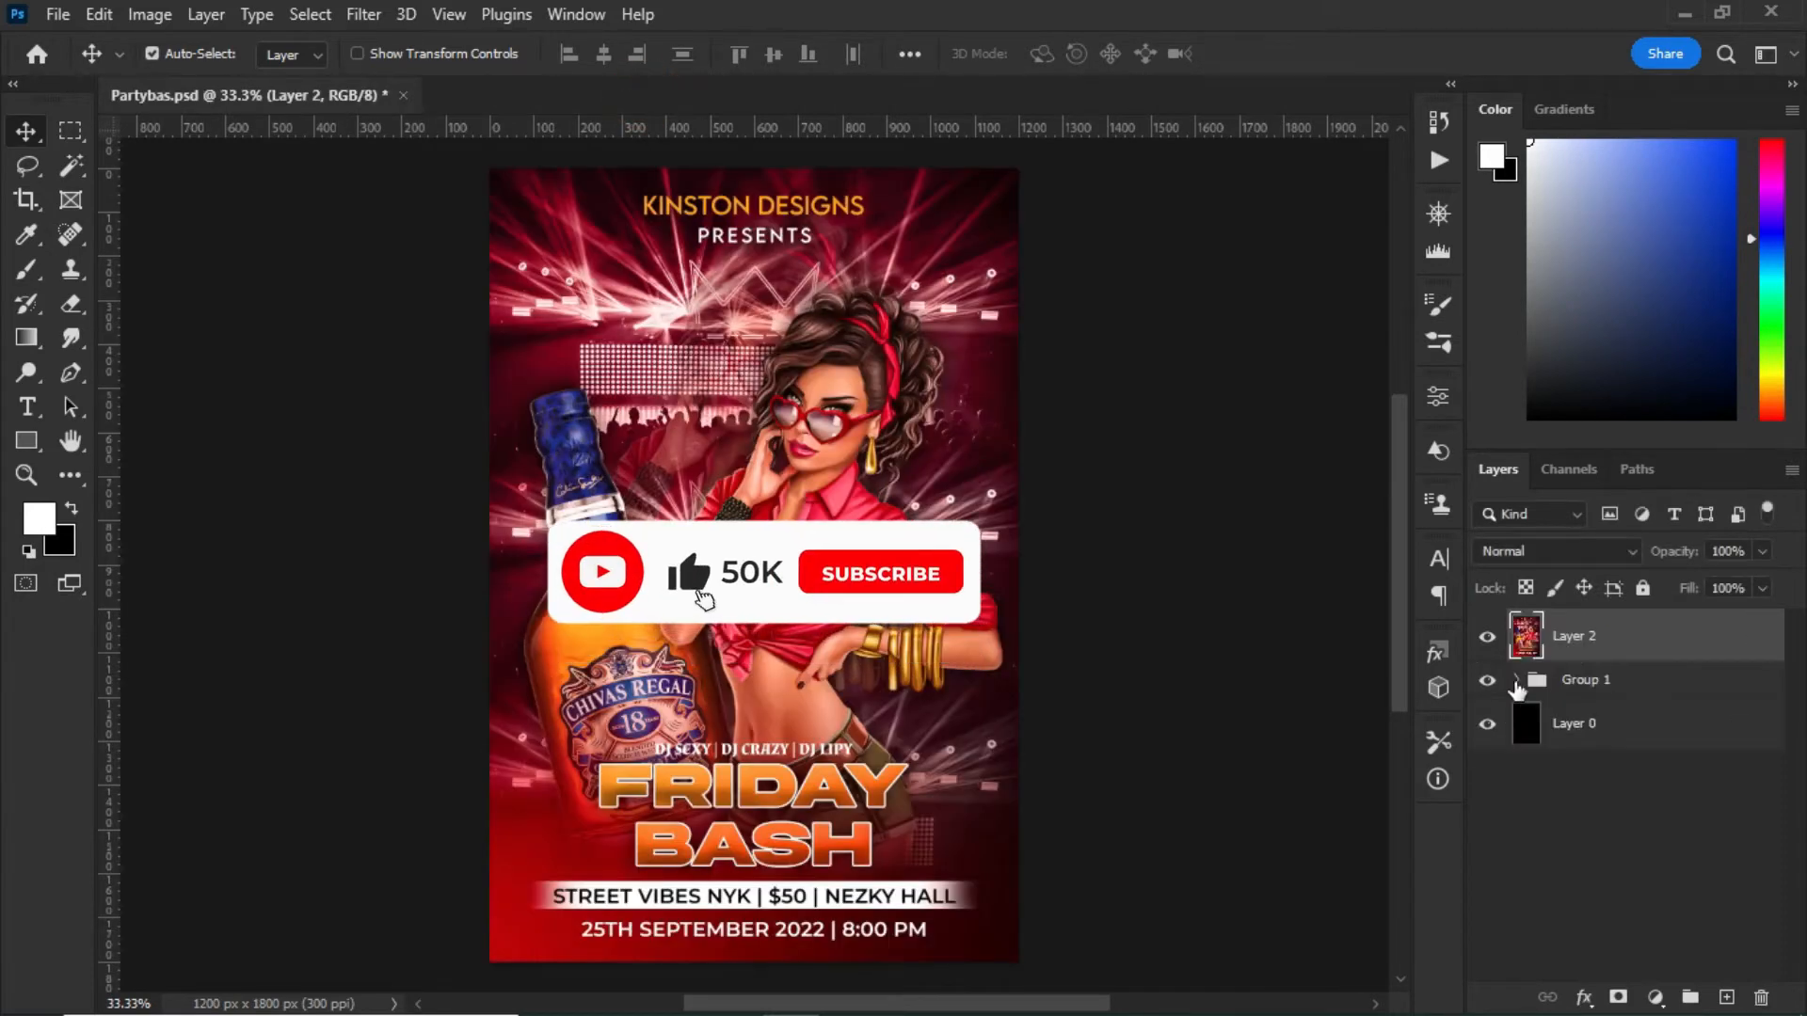
- Hide Layer 2, expand Group 1 and show the original stage photo layer directly above Layer 0
left_click(1487, 637)
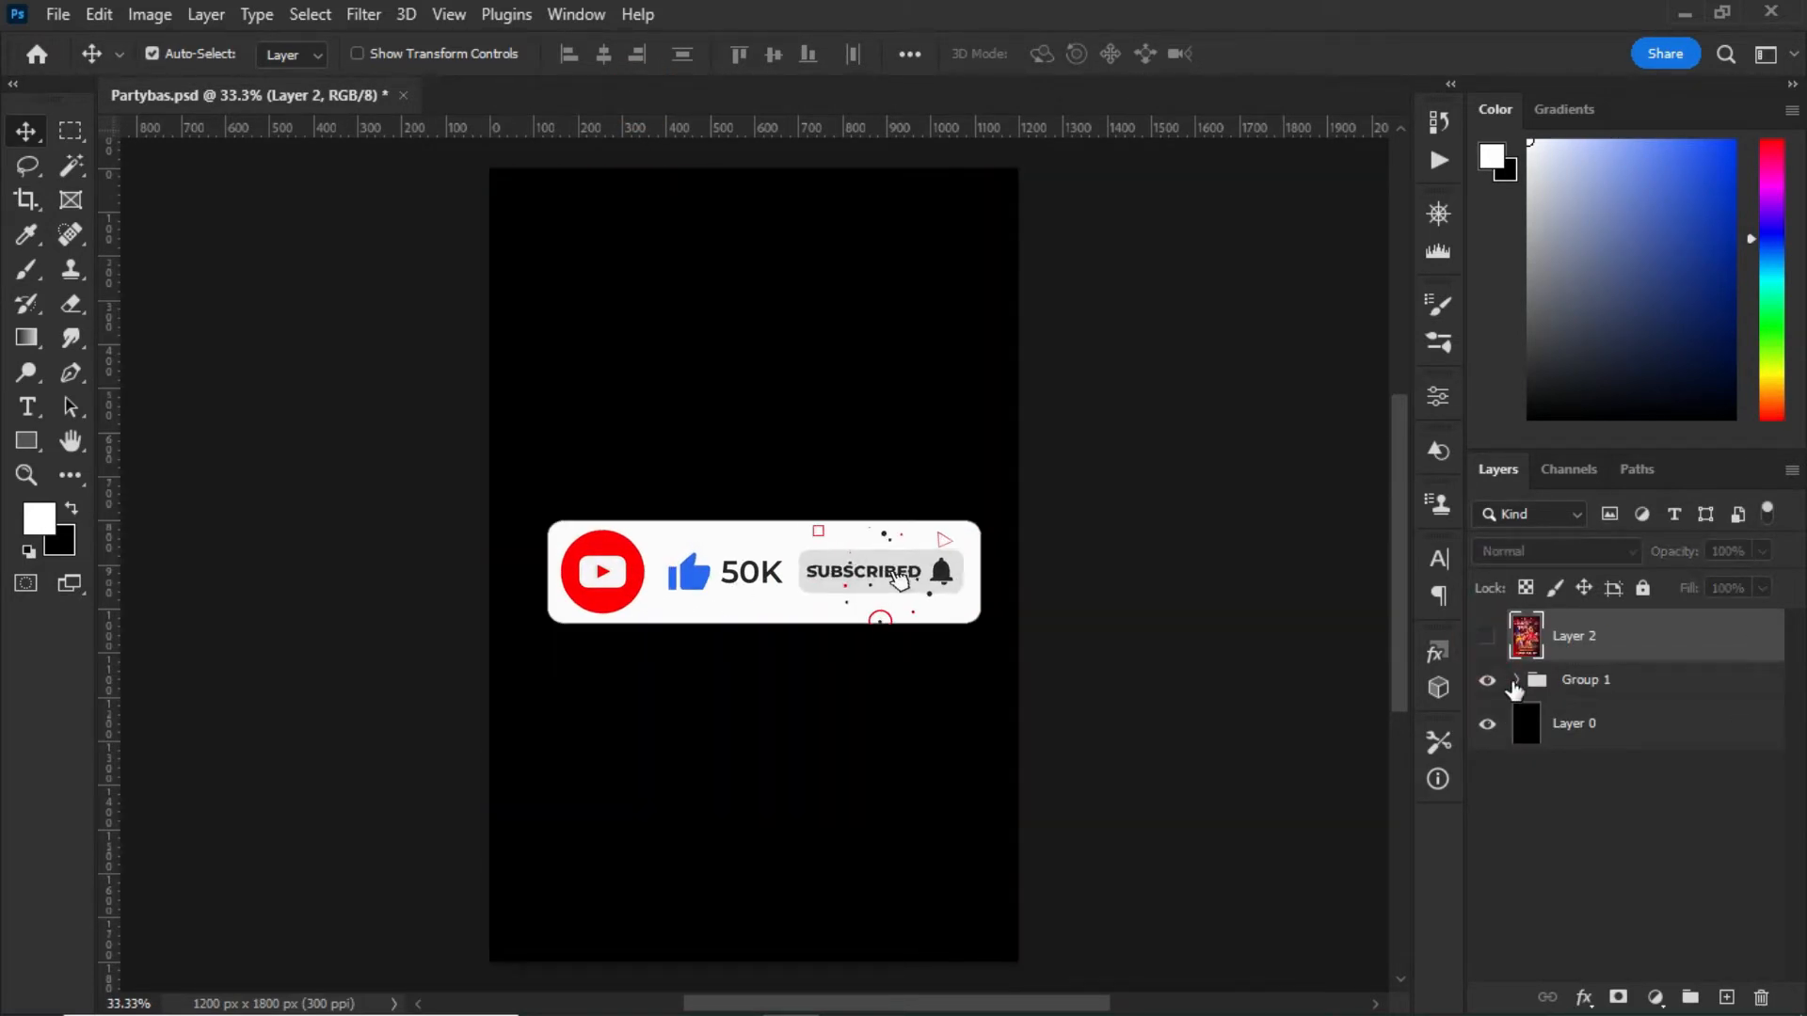
left_click(1514, 681)
left_click_drag(1795, 678, 1800, 953)
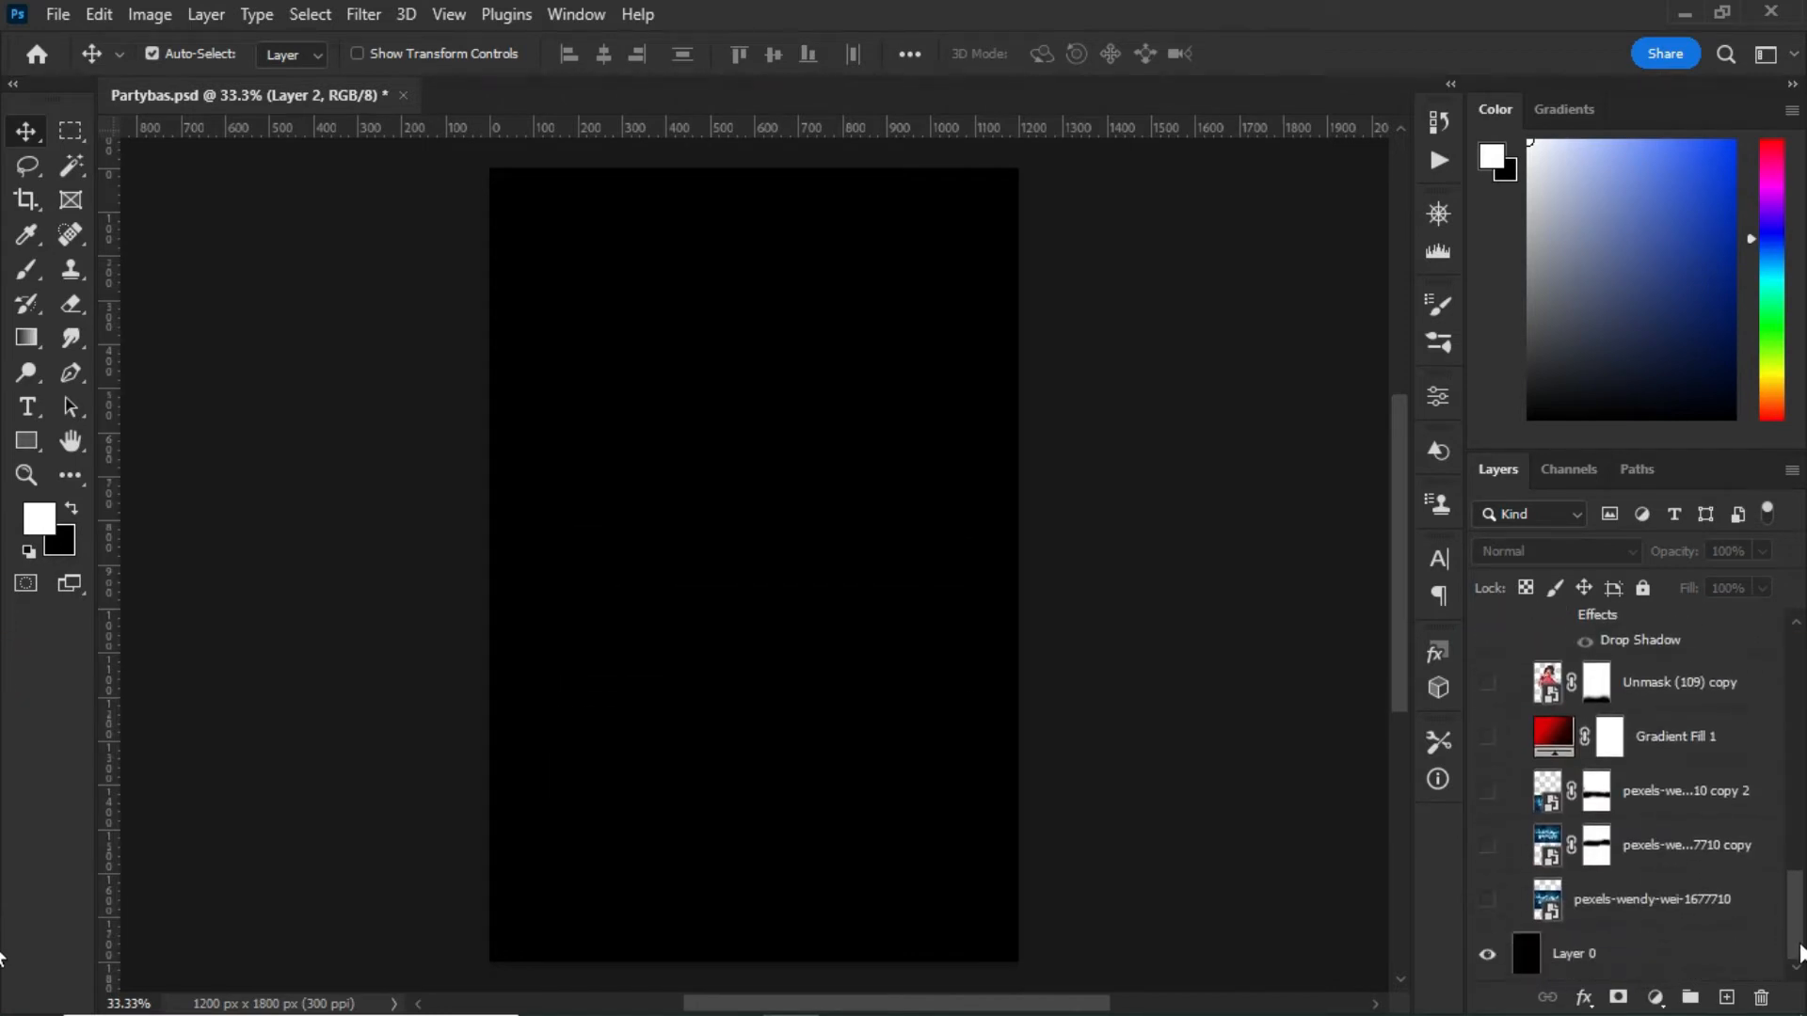
left_click(1487, 899)
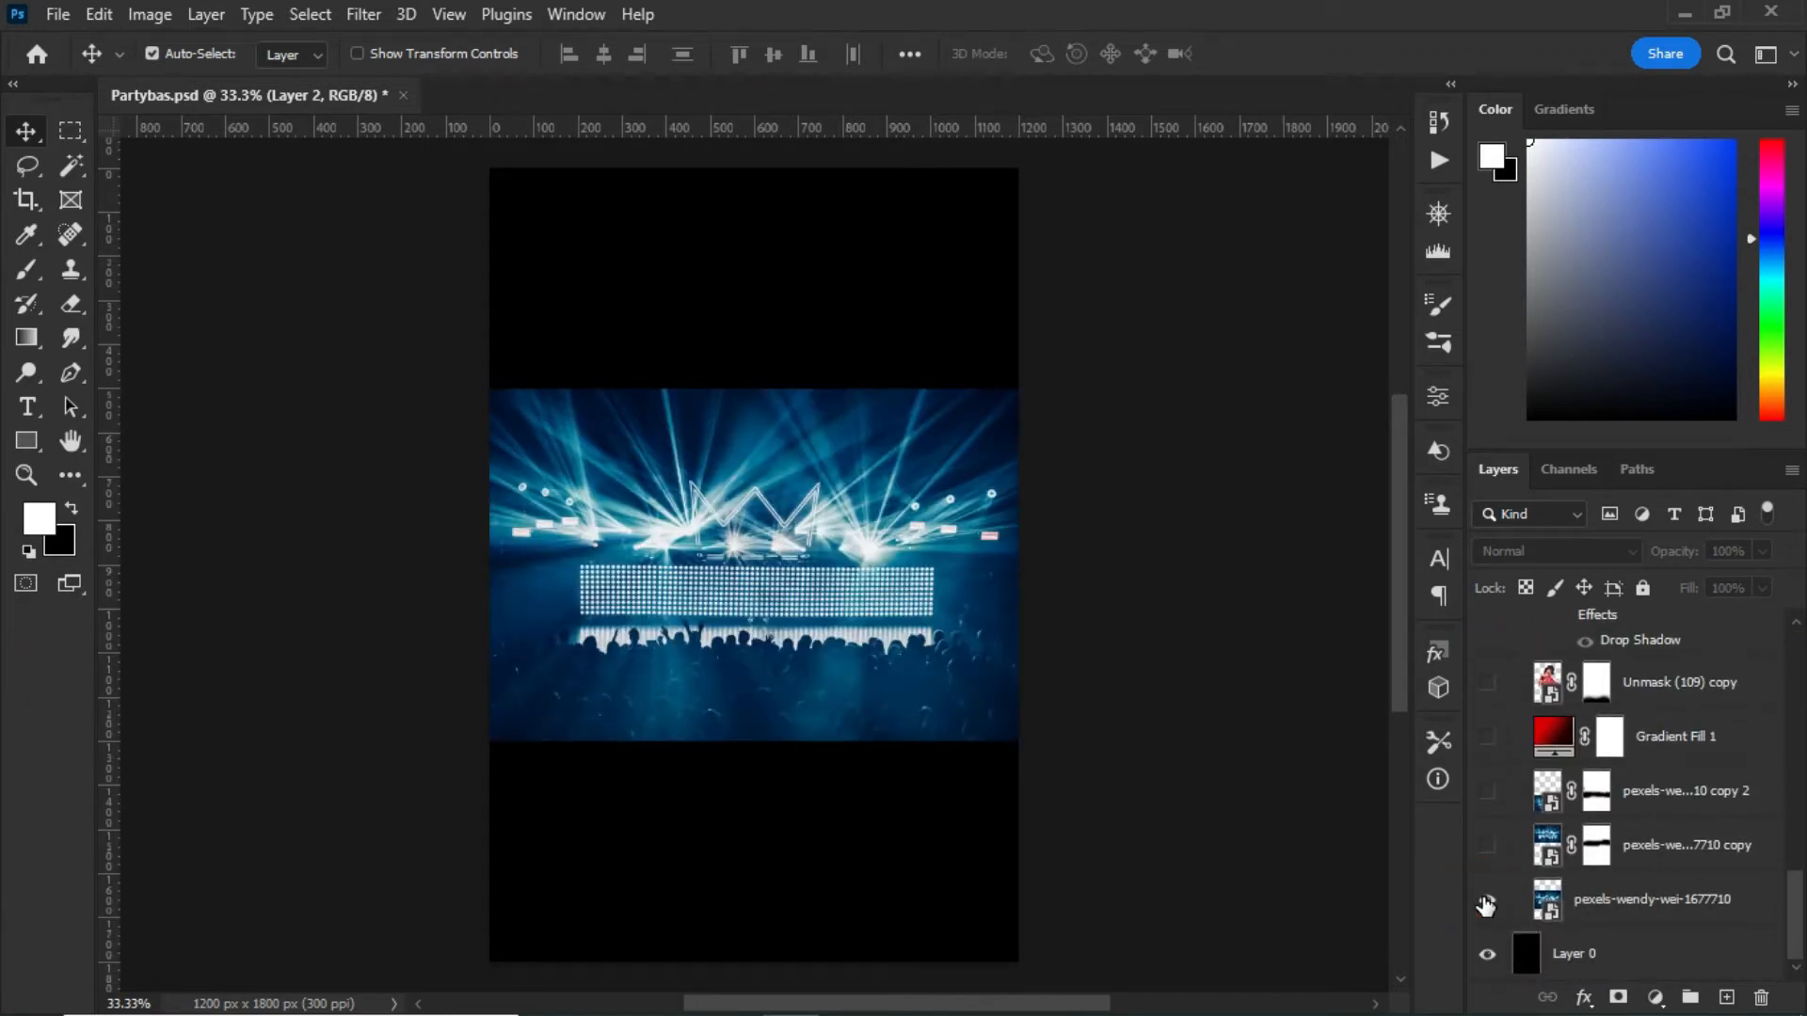
left_click(1576, 953)
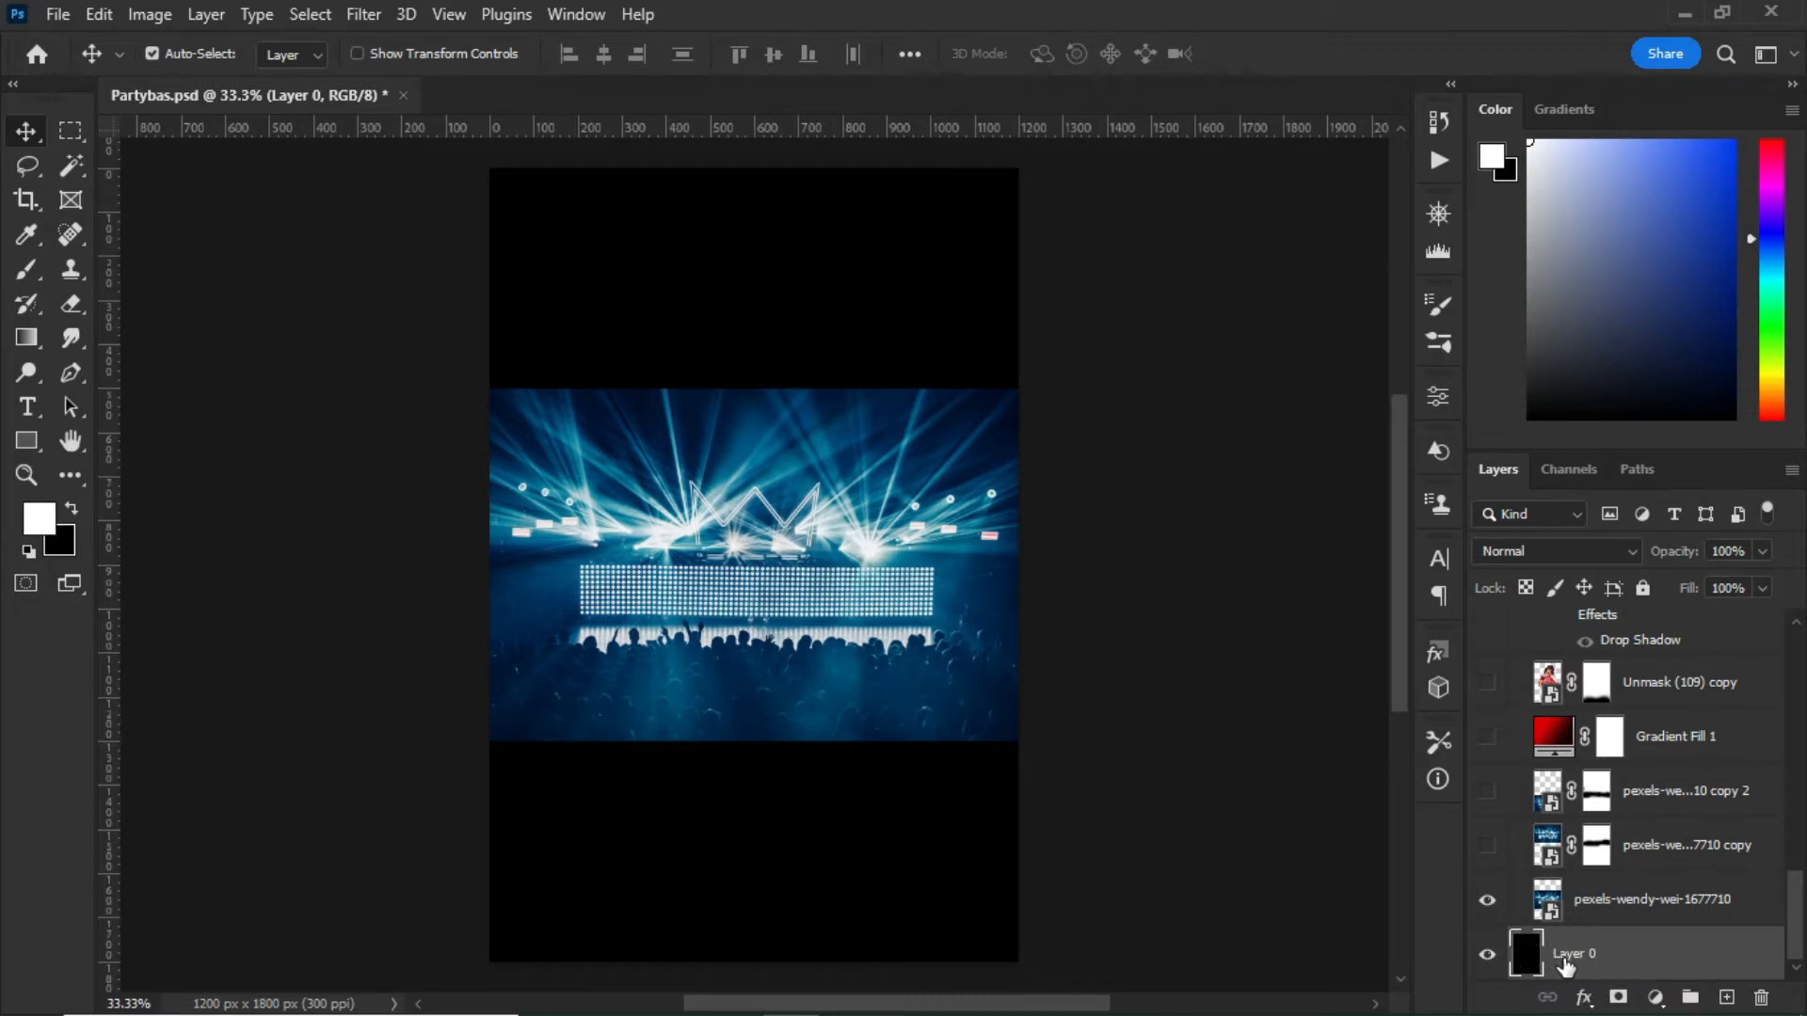
- Show the two masked copies of the stage photo and the Gradient Fill 1 layer above them
left_click(1486, 845)
left_click(1488, 790)
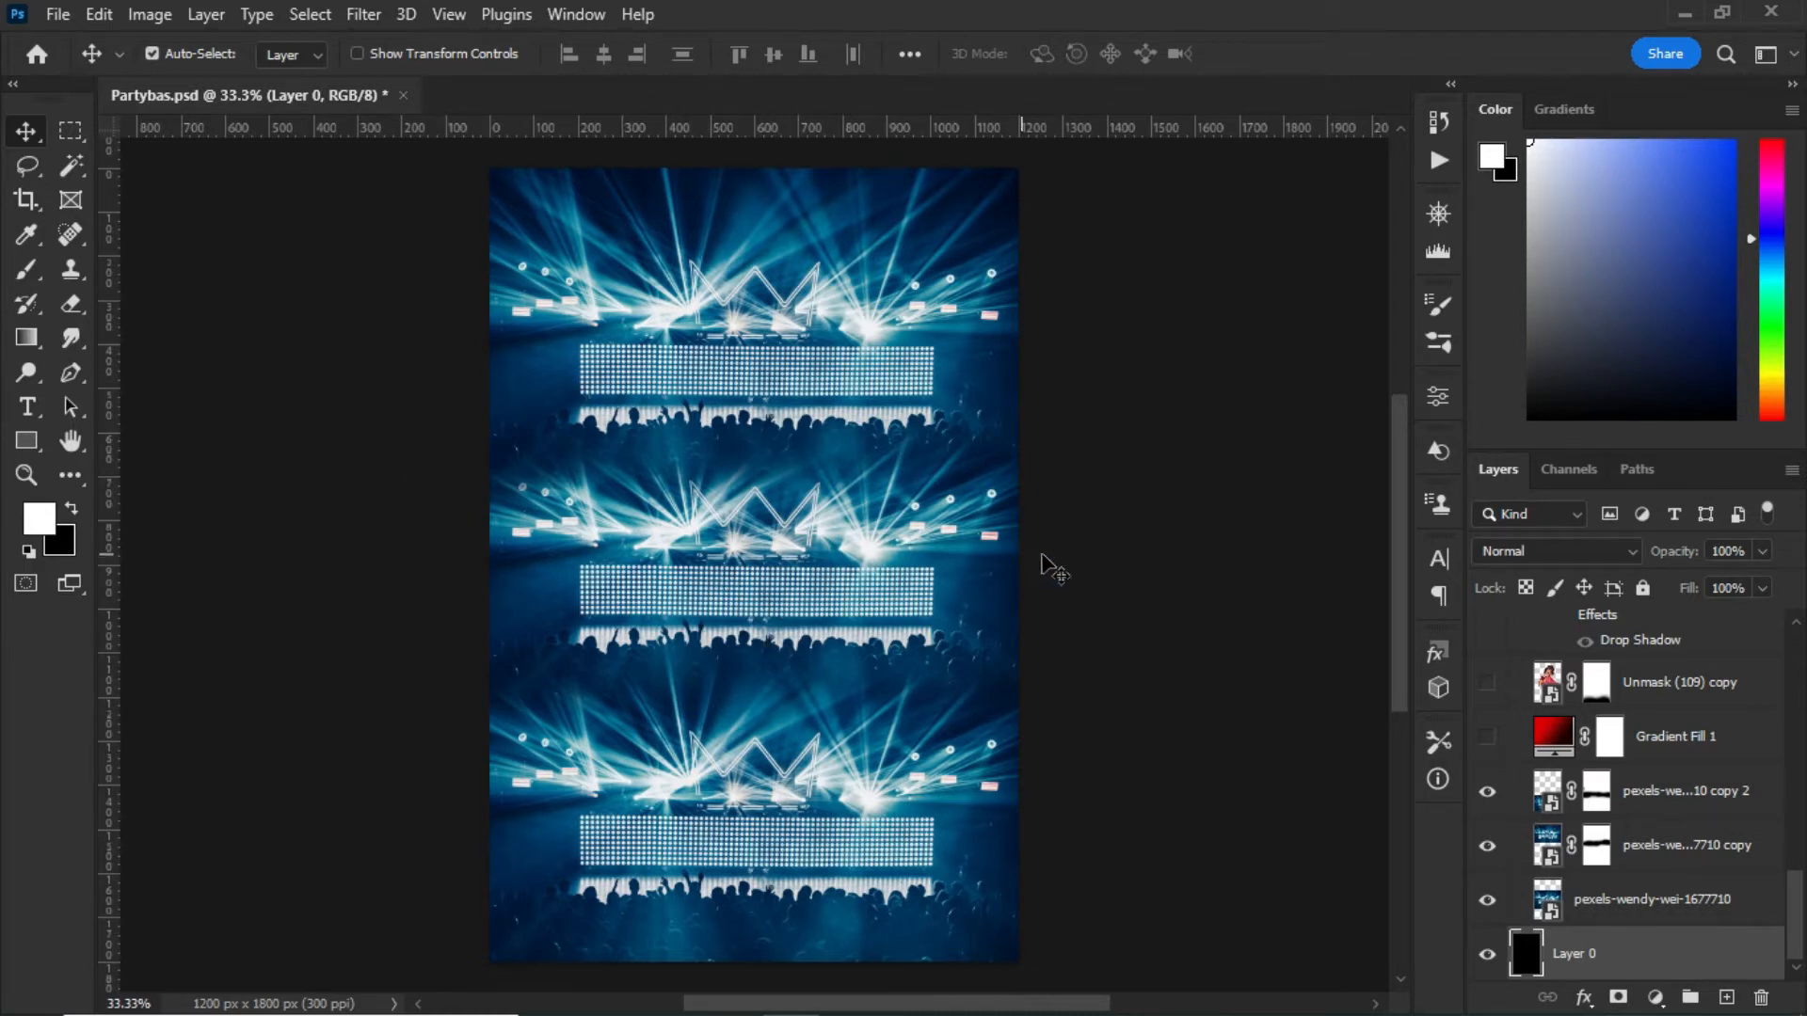
left_click(1487, 736)
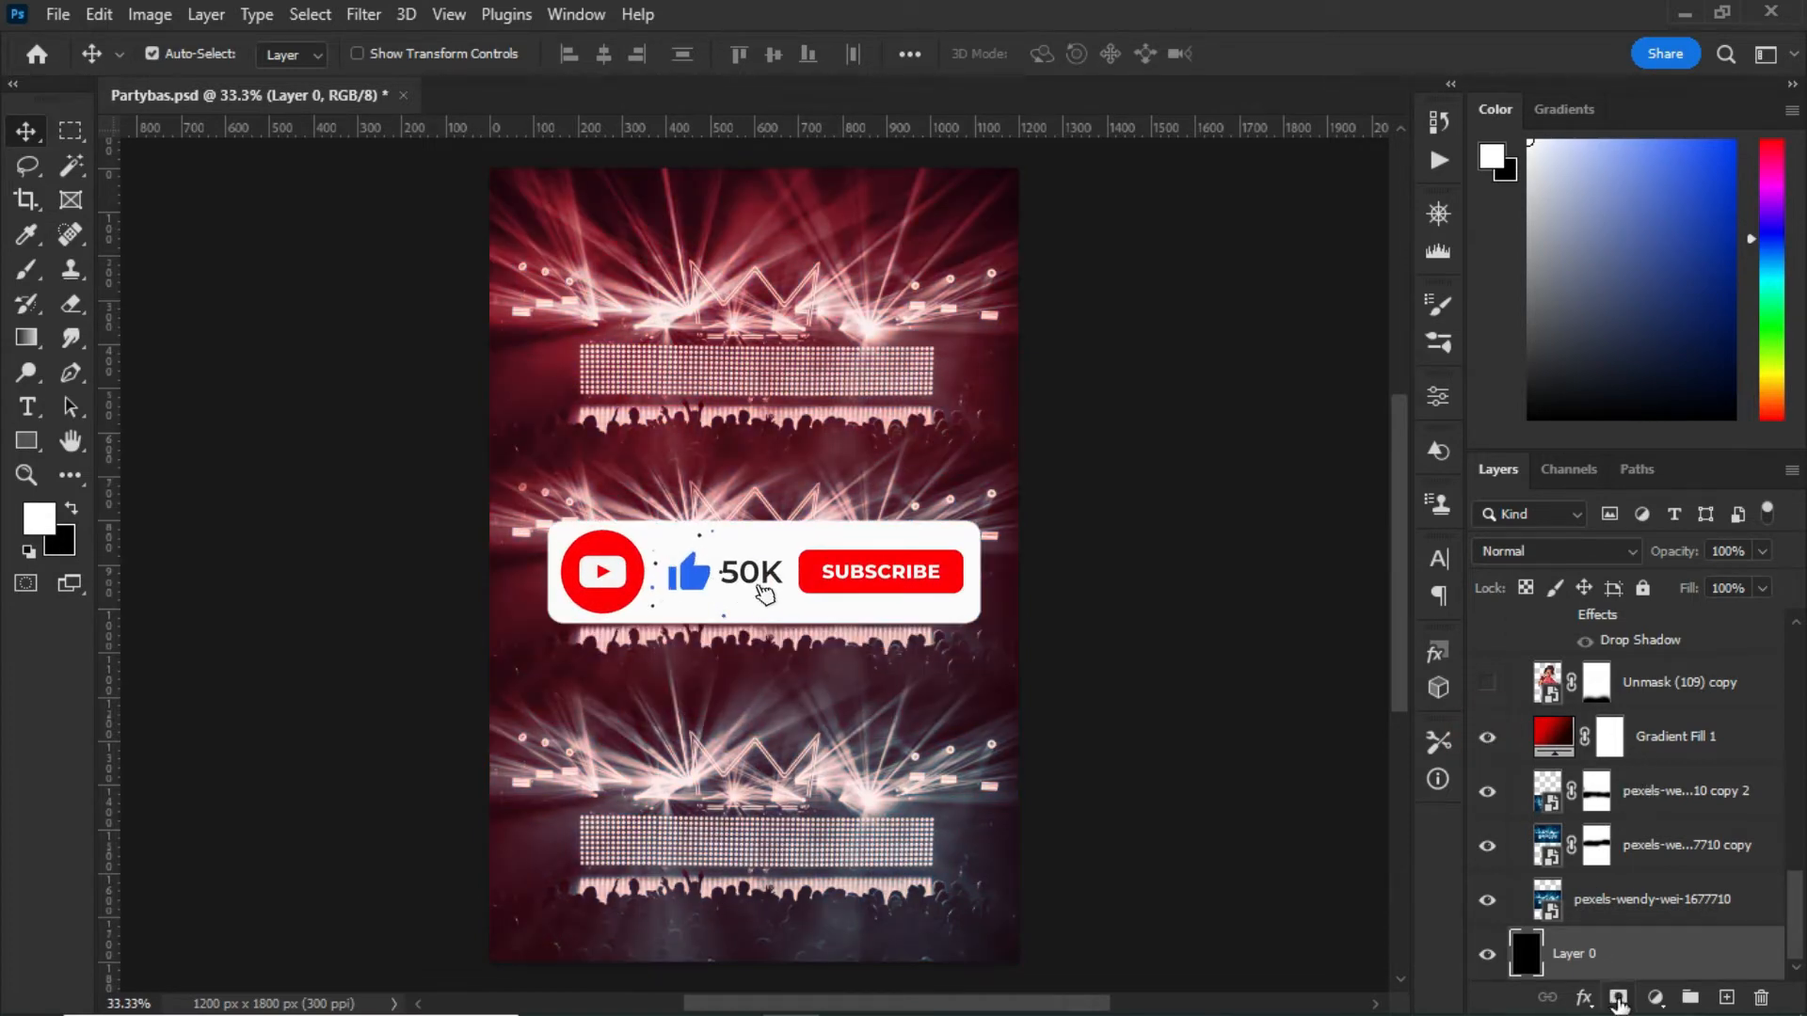
- Examine the Gradient Fill 1 settings and the colour of the gradient's red start stop without changing it
left_click(1655, 998)
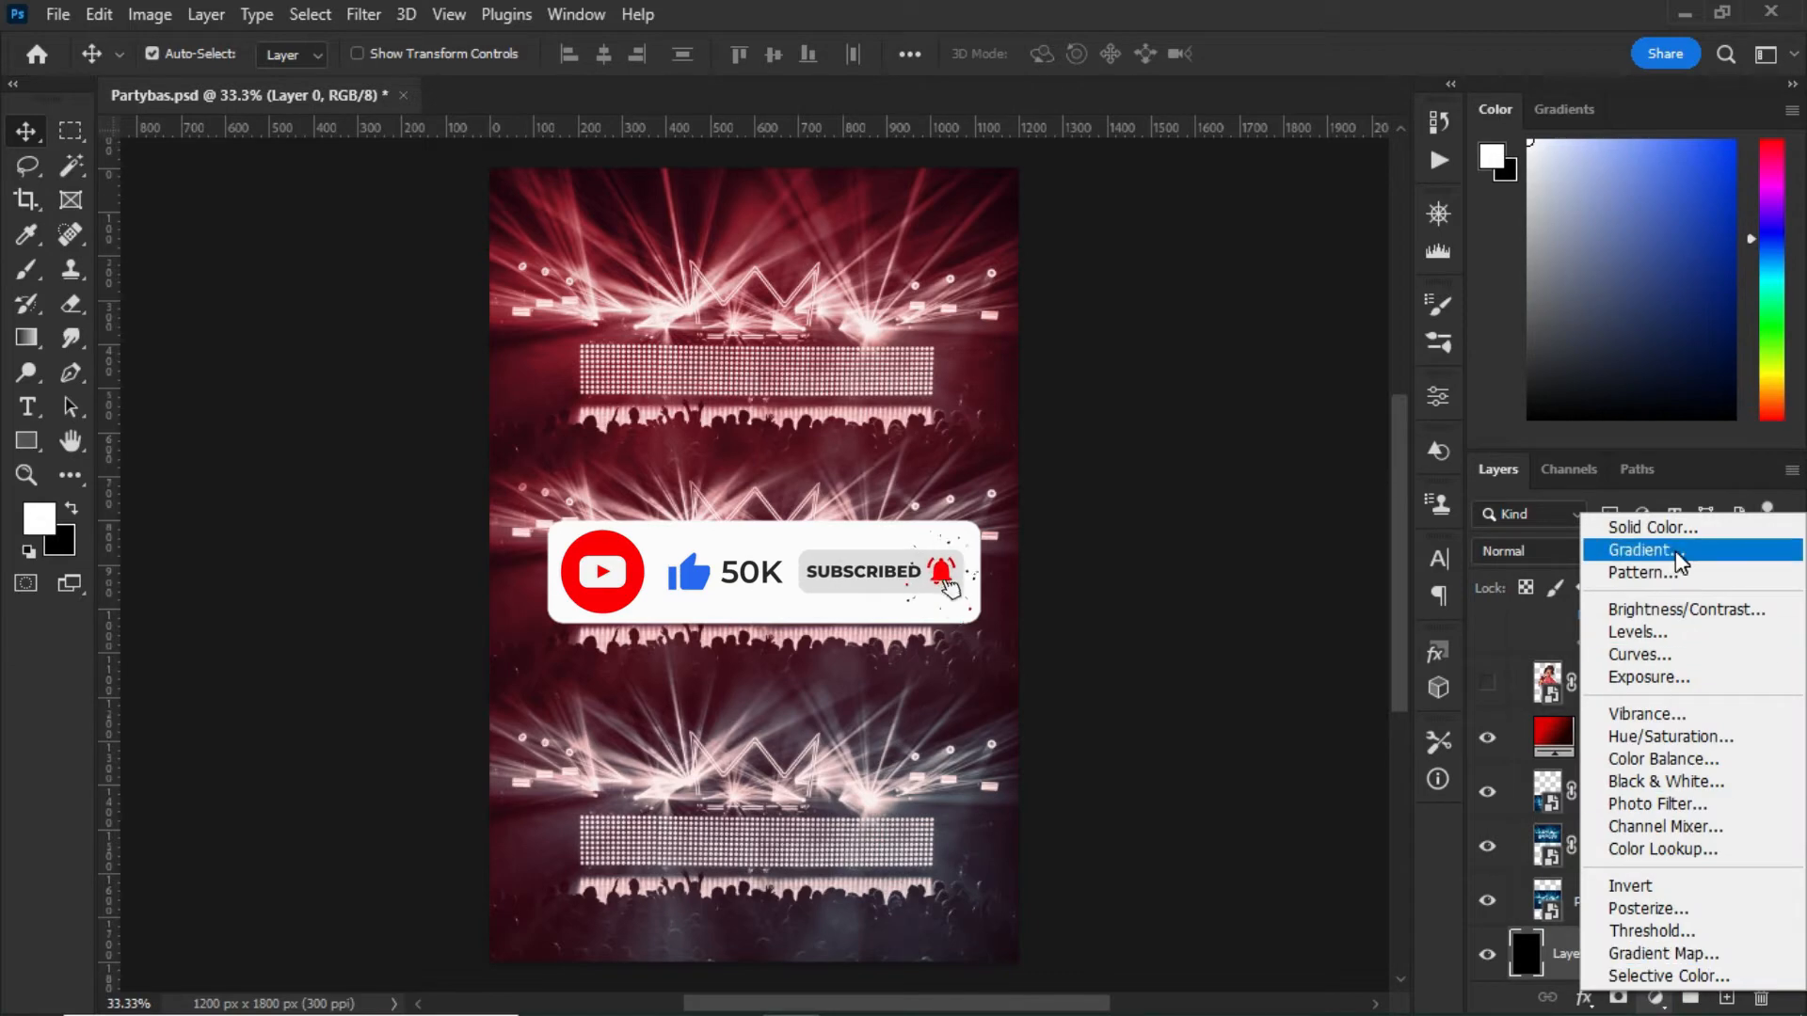
left_click(1557, 730)
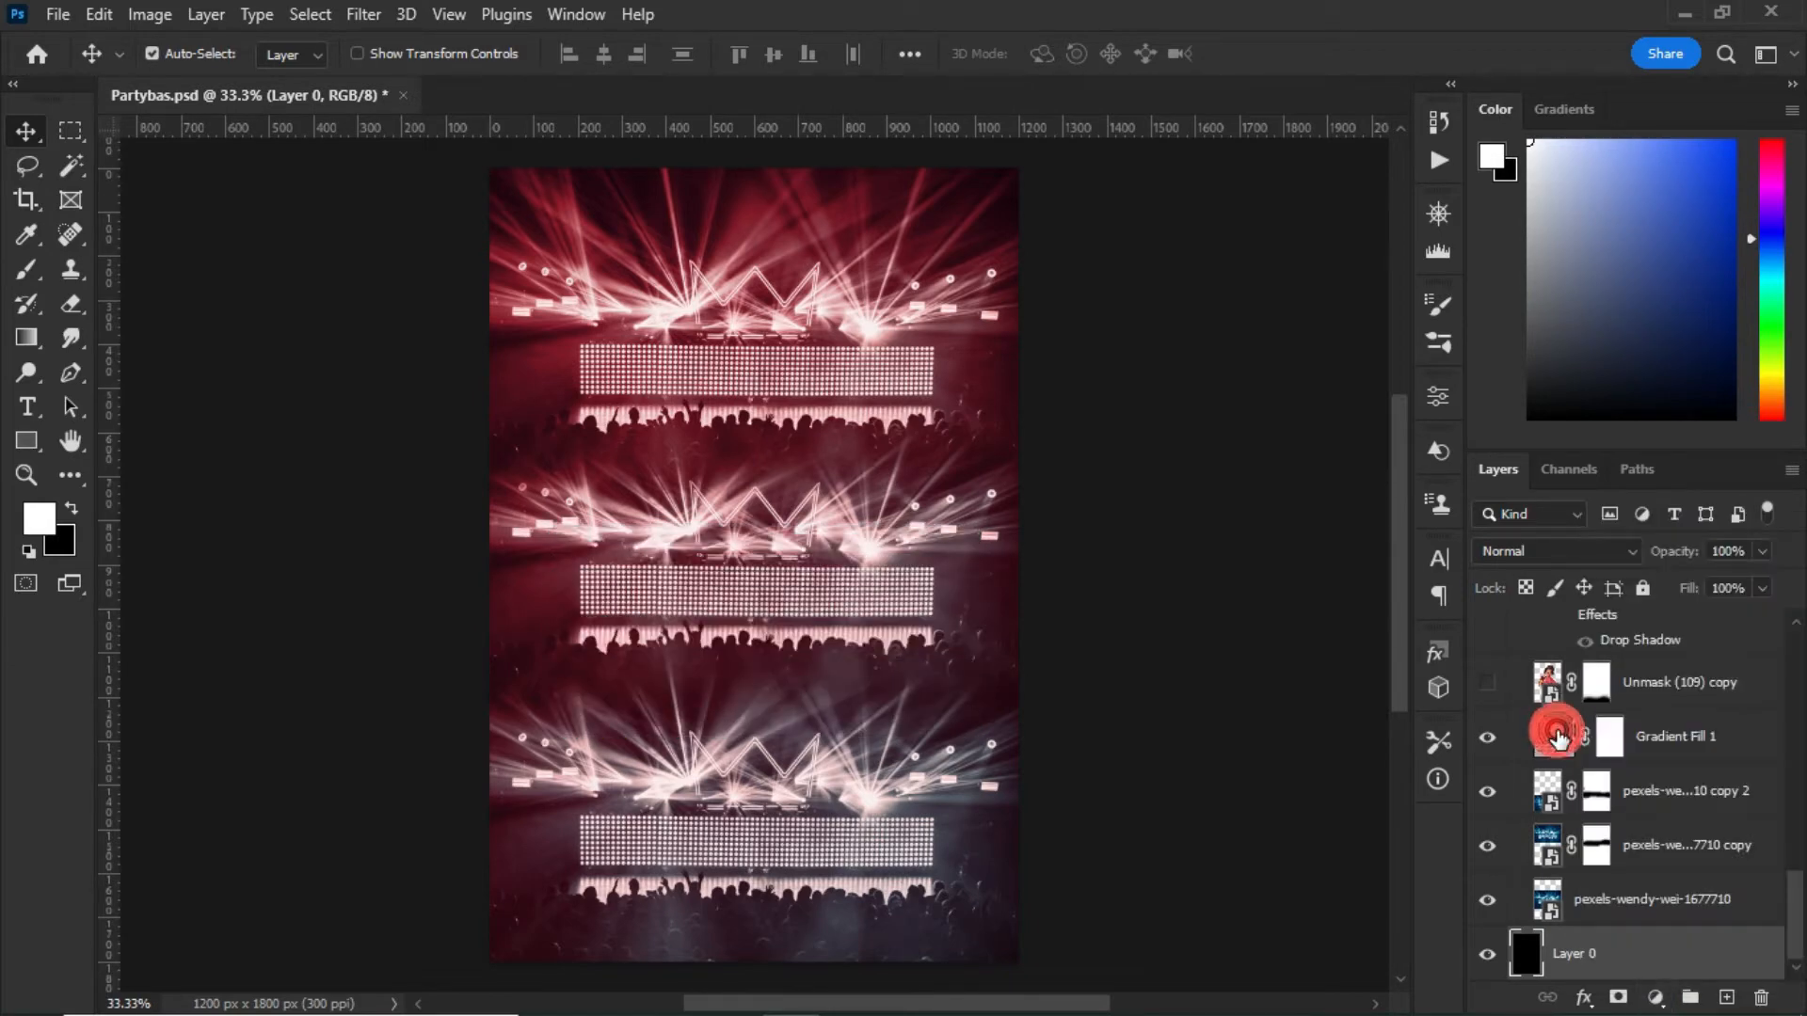
double_click(1553, 734)
left_click(709, 362)
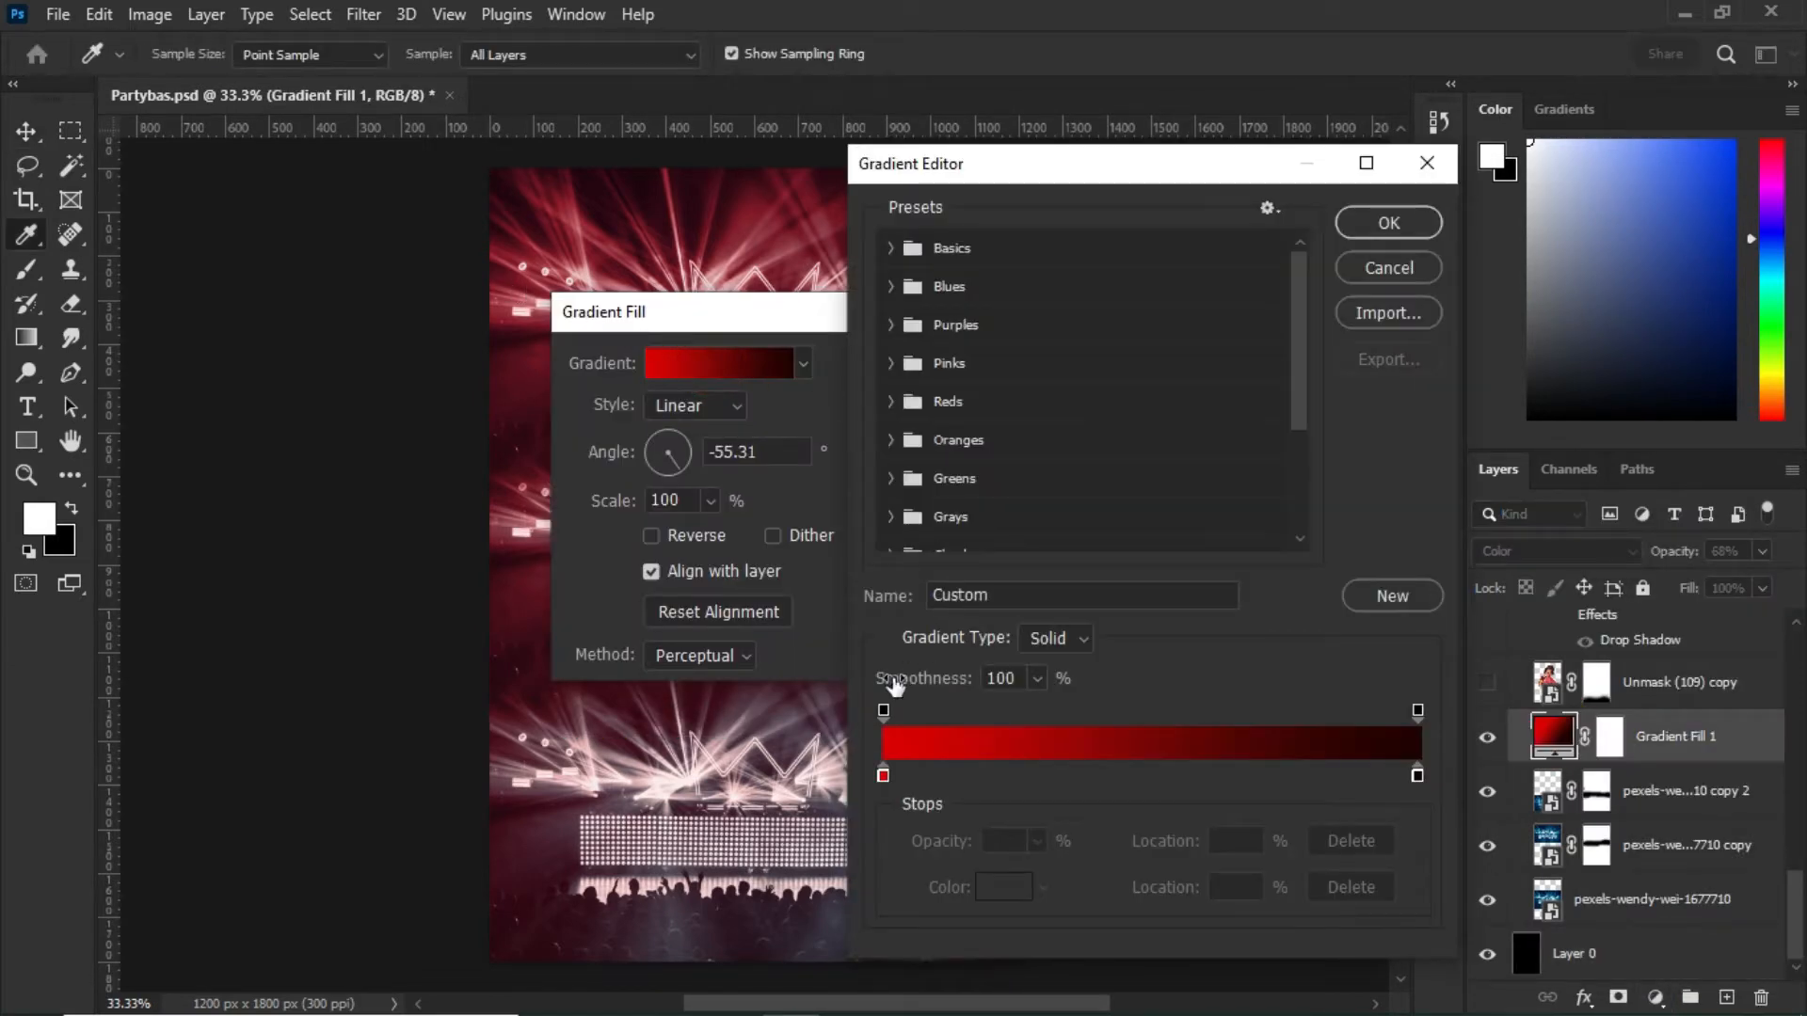
left_click(882, 776)
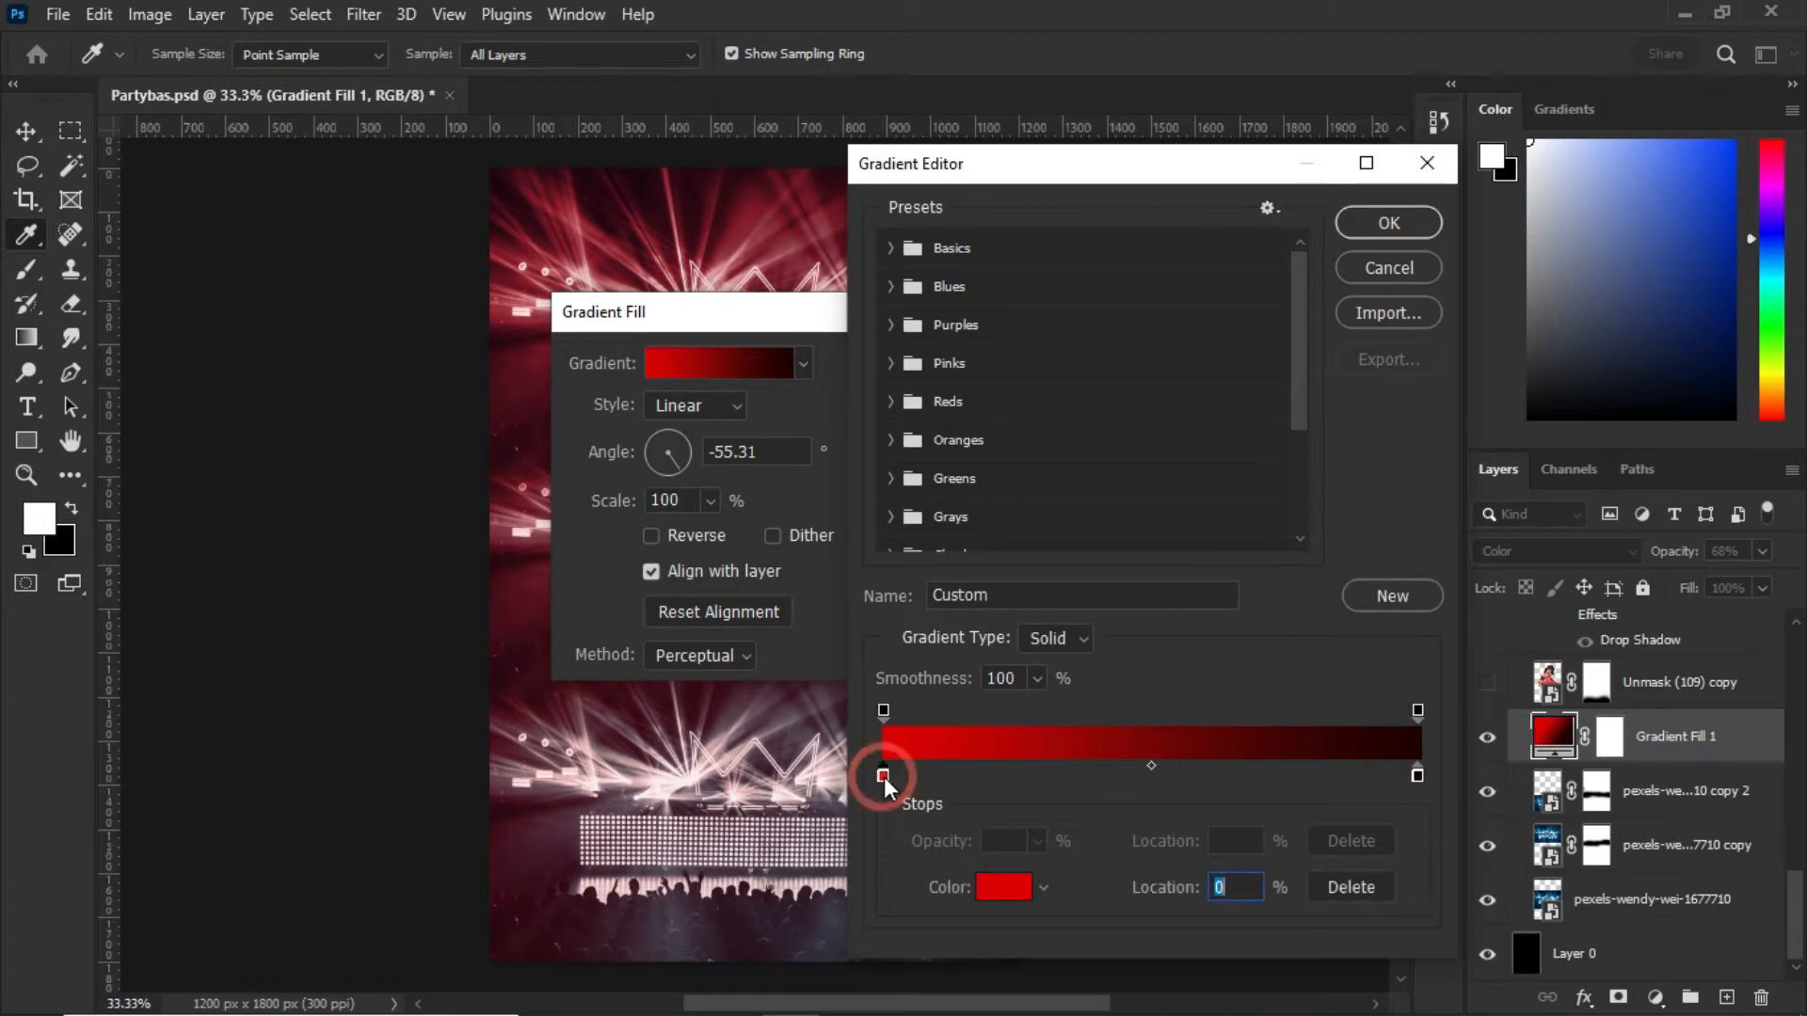
left_click(1001, 889)
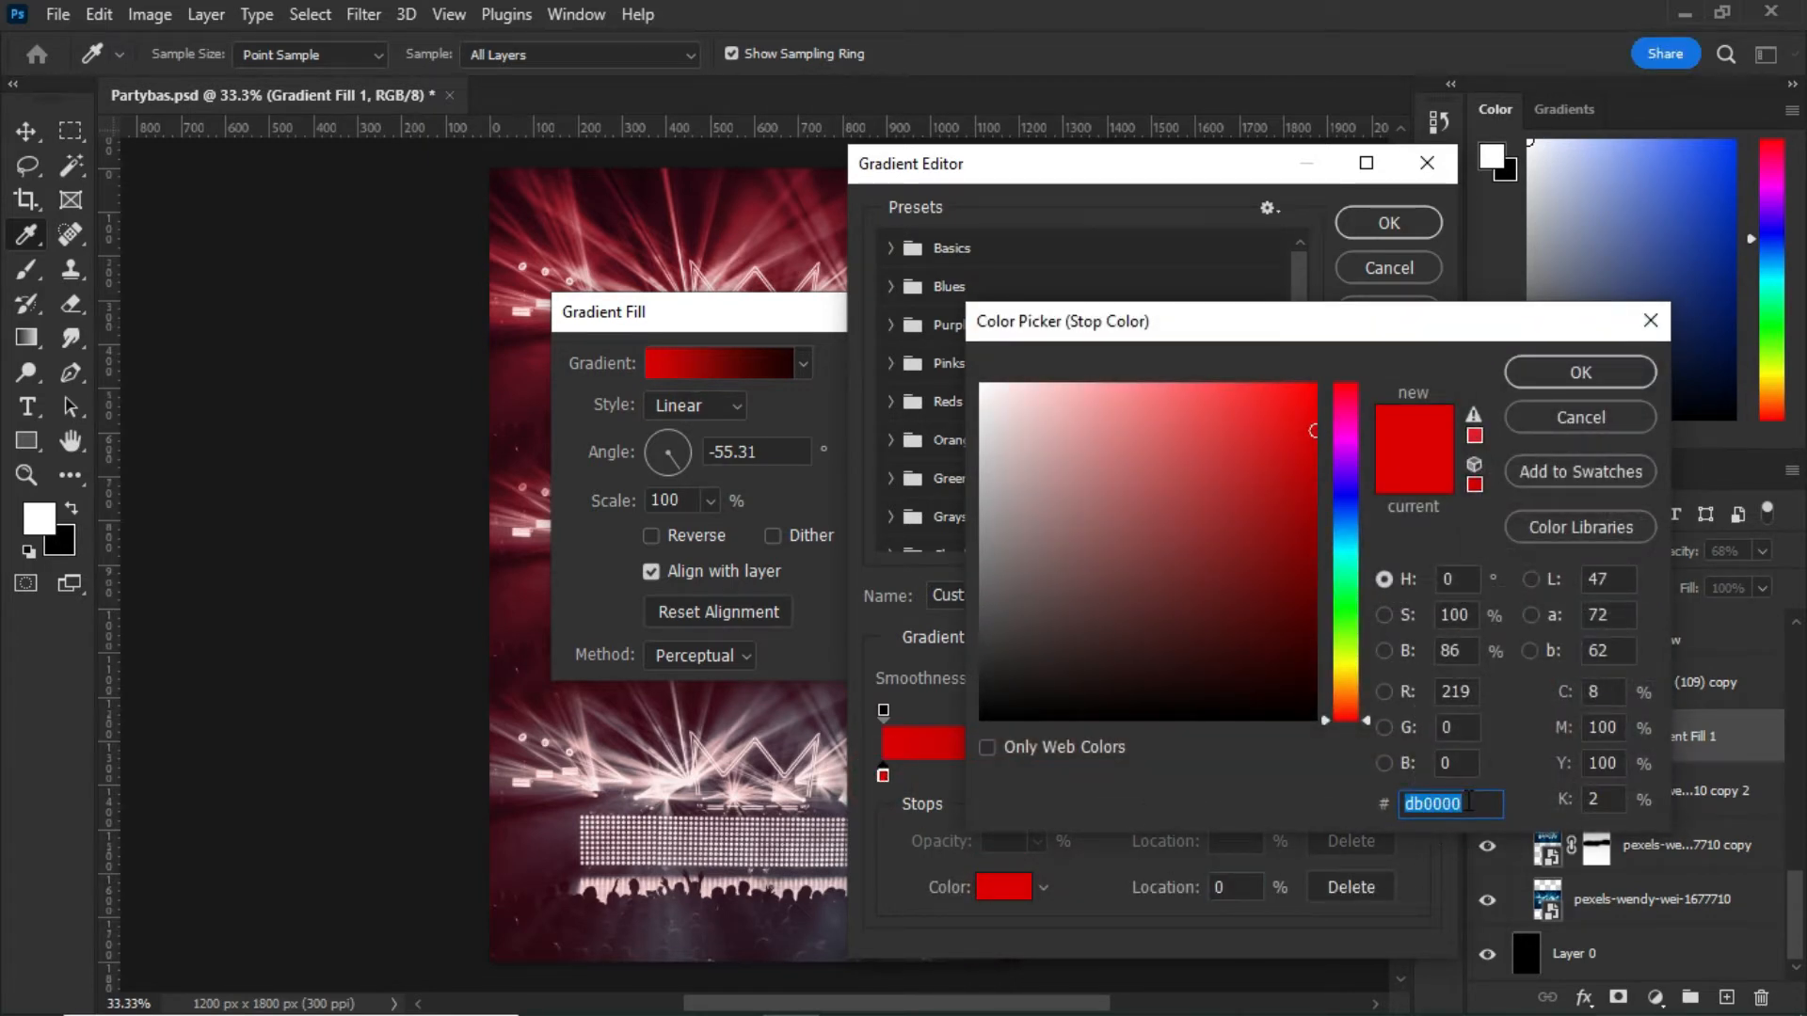
left_click(1581, 417)
- Examine the colour of the gradient's dark end stop and leave the gradient fill settings without changes
left_click(1431, 776)
left_click(1001, 888)
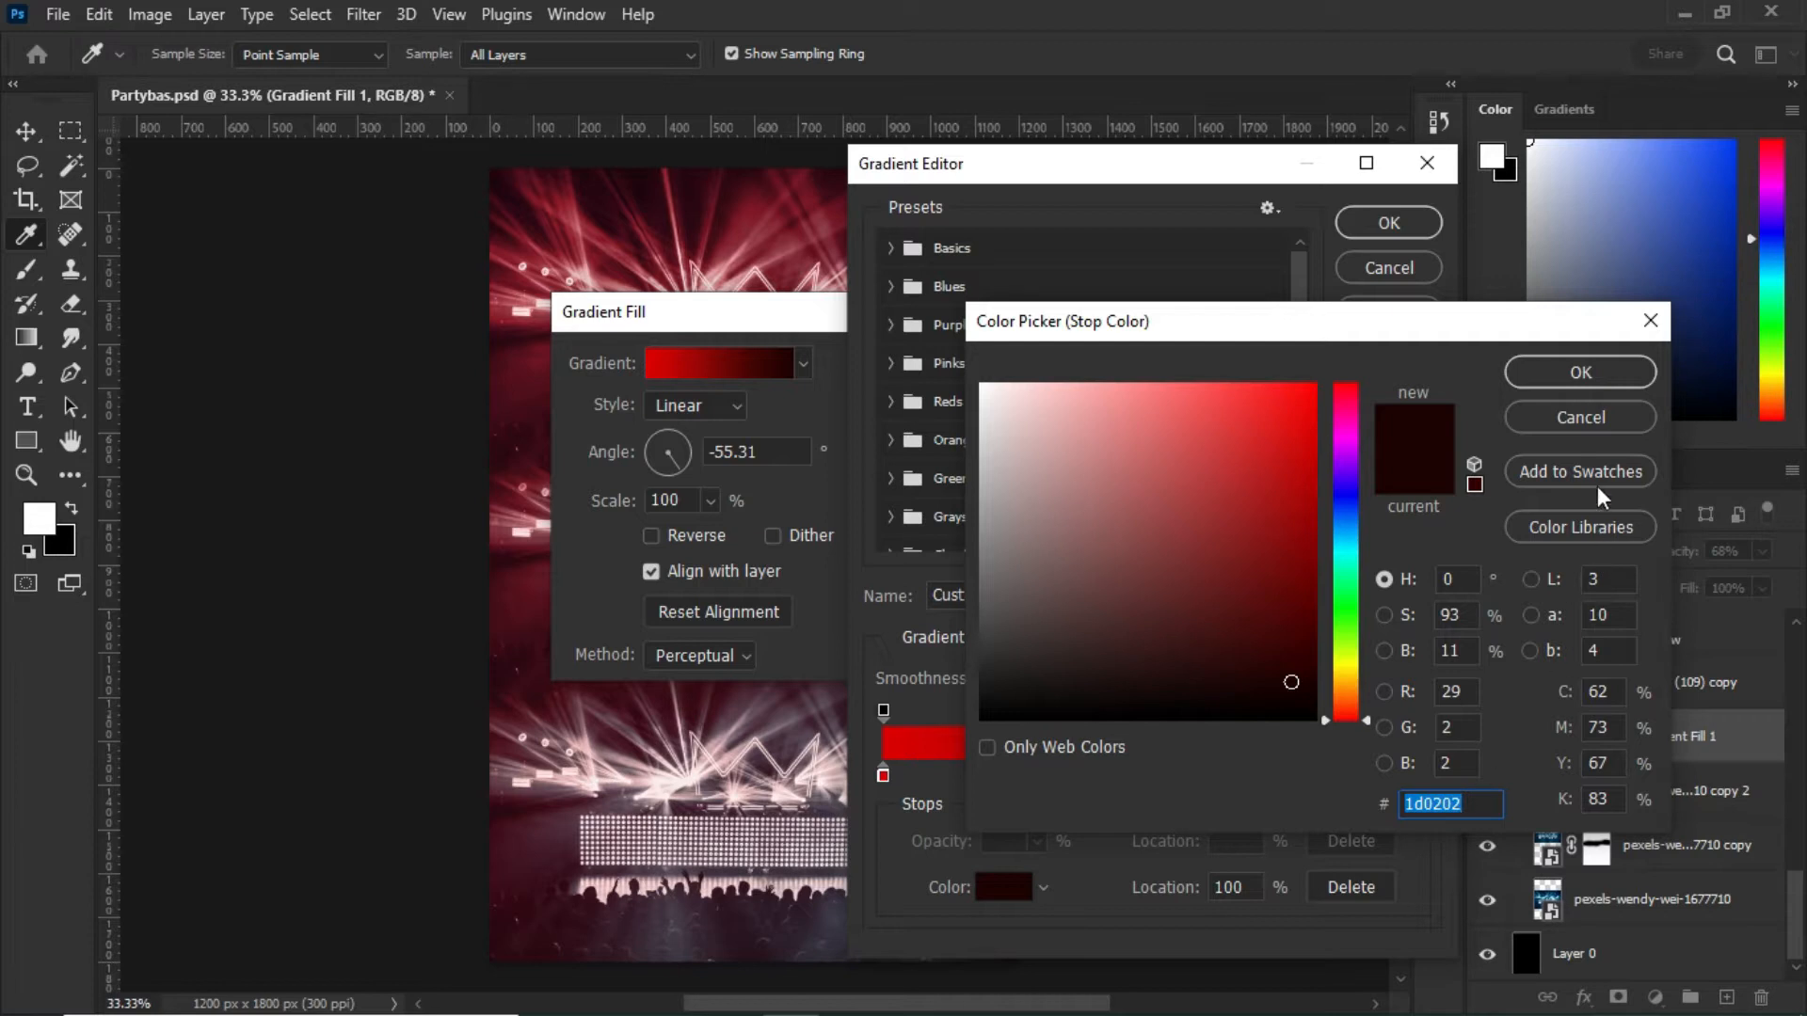
left_click(1587, 414)
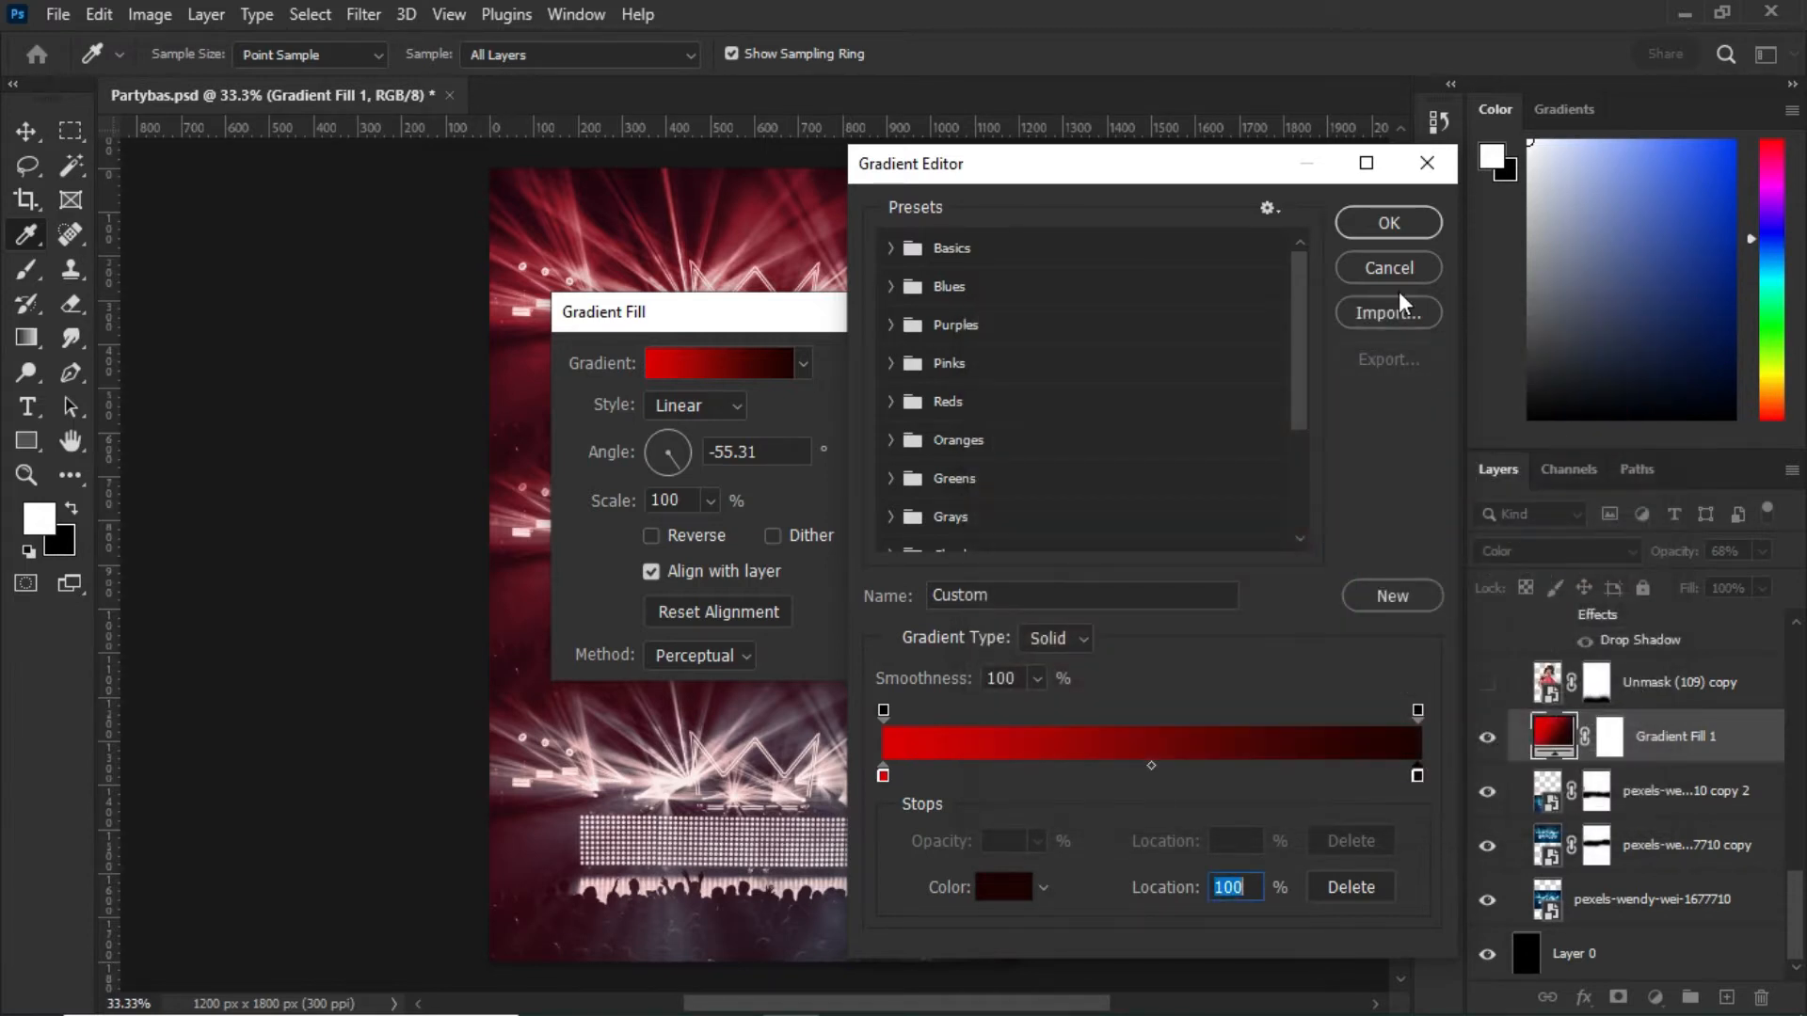
left_click(1375, 274)
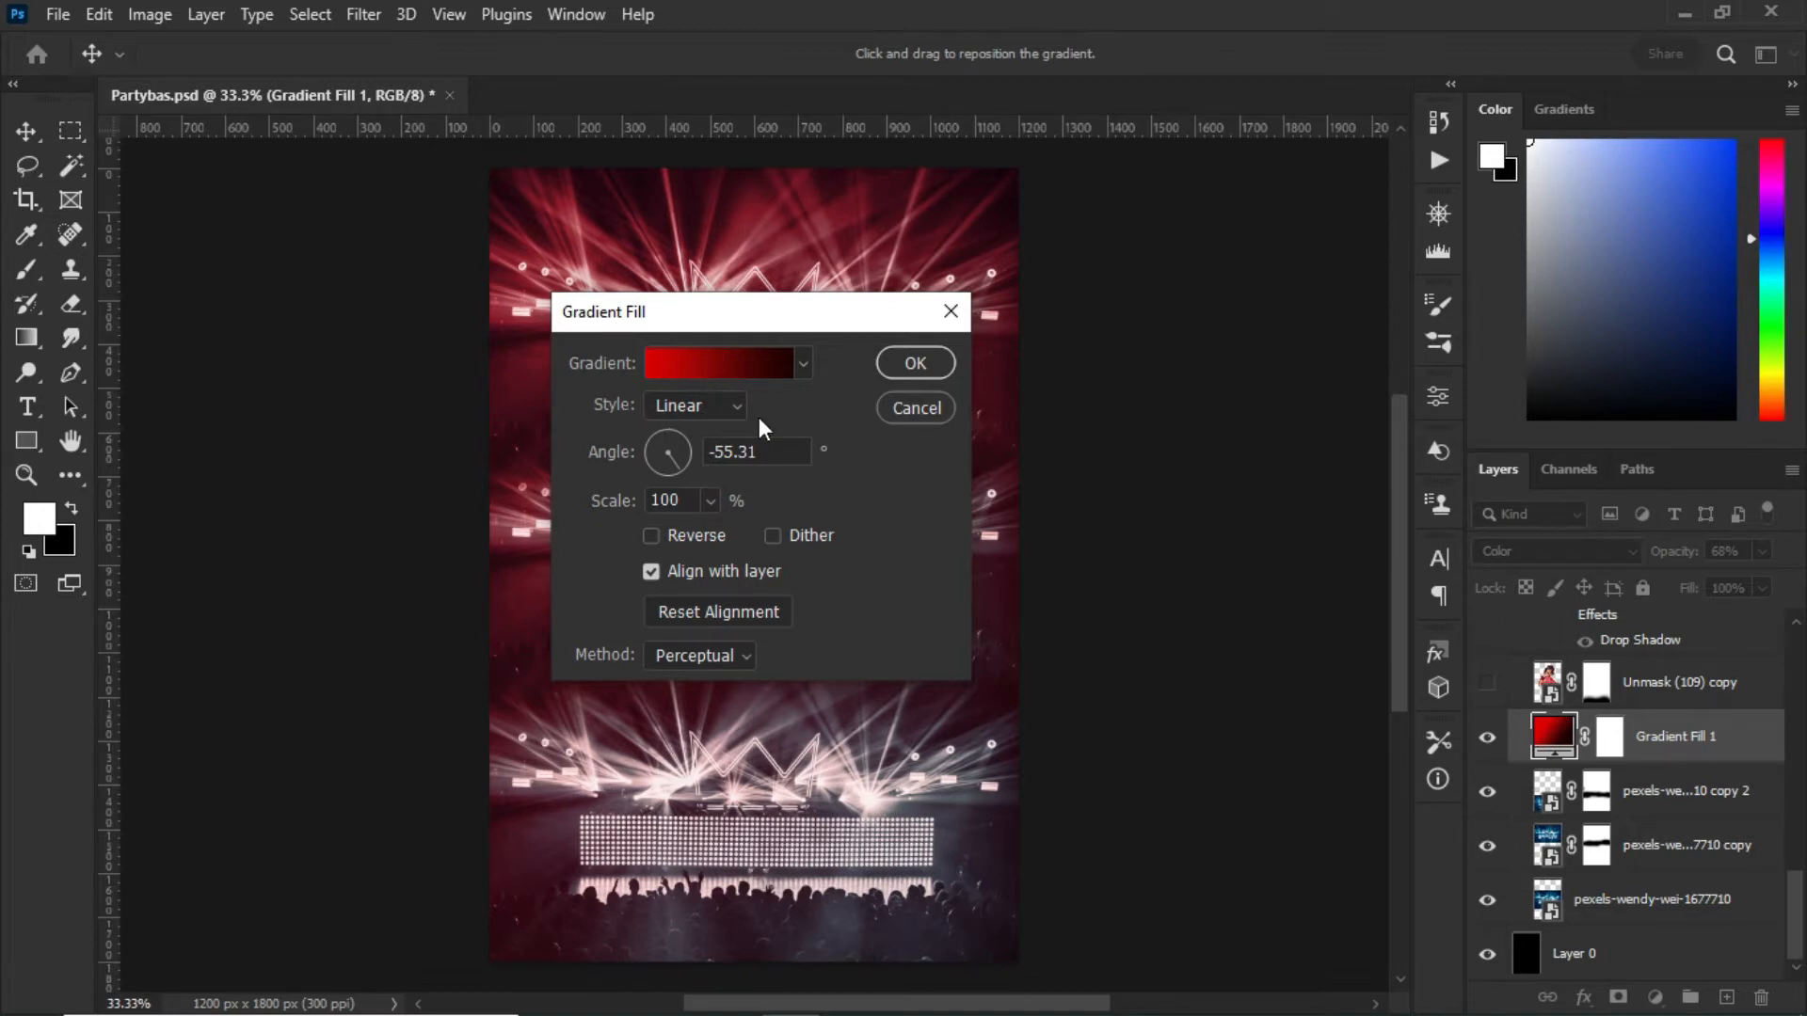
left_click(909, 408)
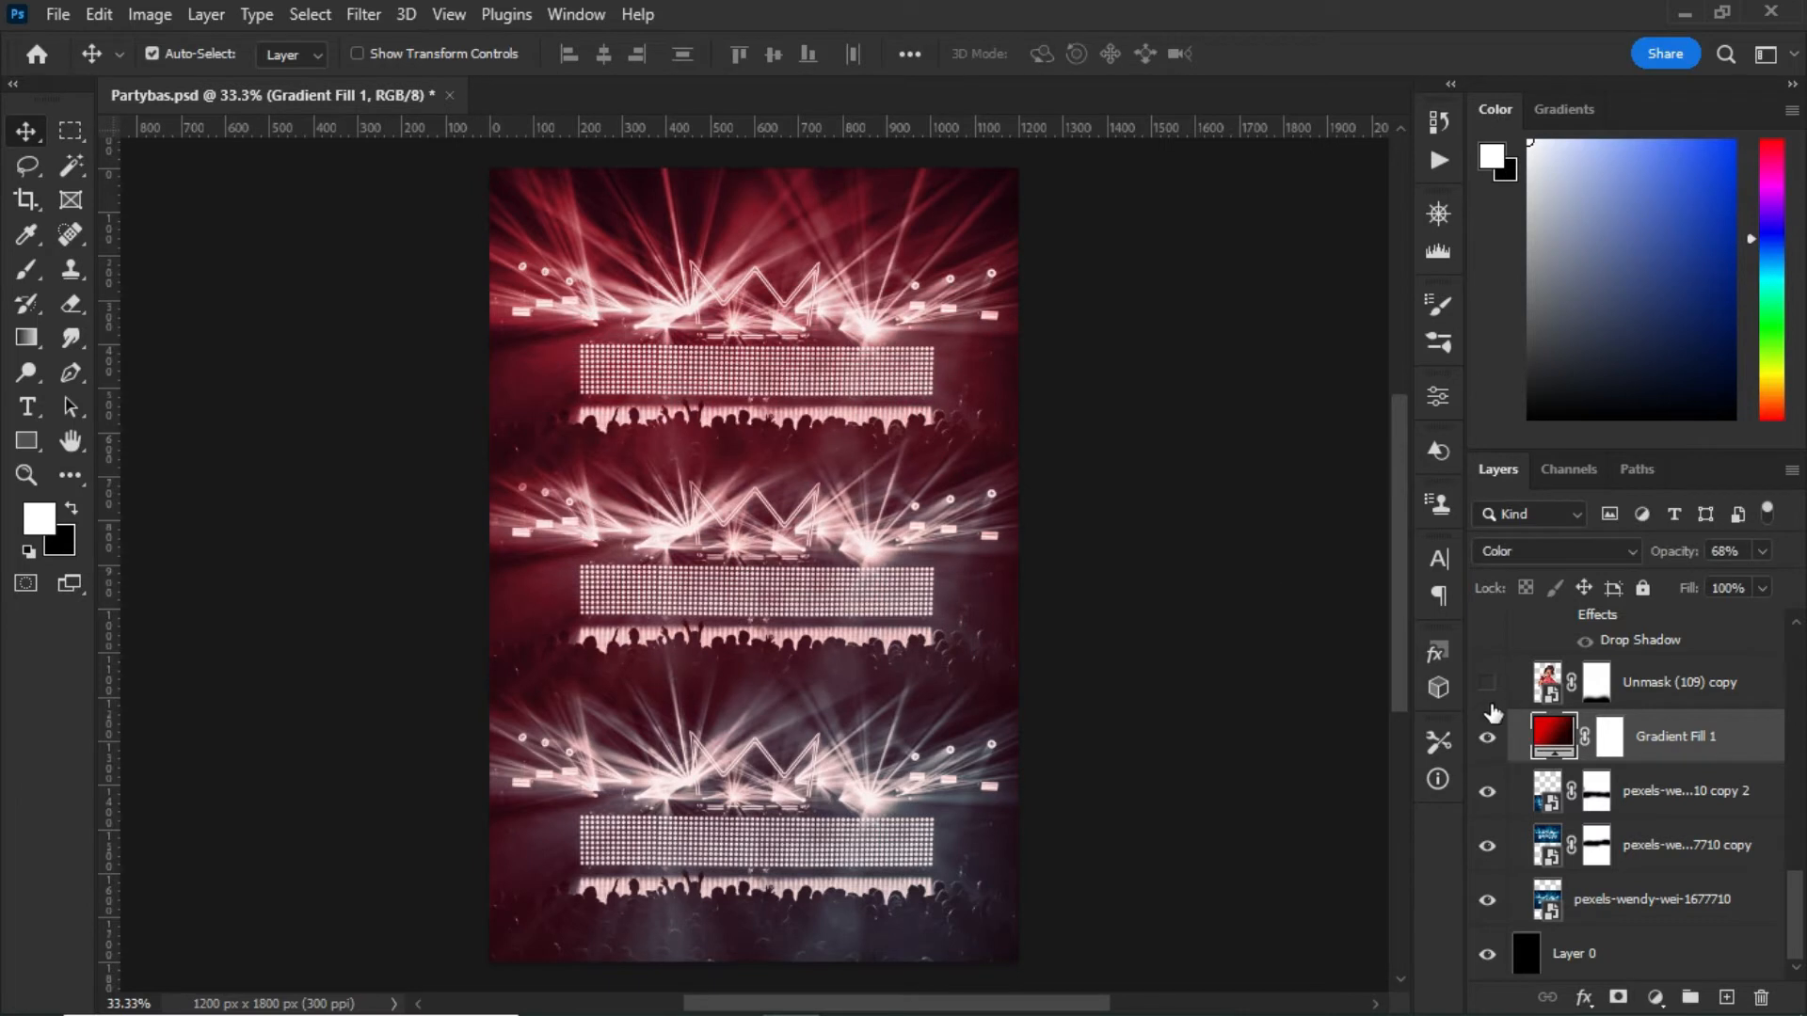
- Preview the Unmask (109) copy layer briefly and check the blend mode of Gradient Fill 1, keeping it on Color
left_click_drag(1799, 881, 1798, 849)
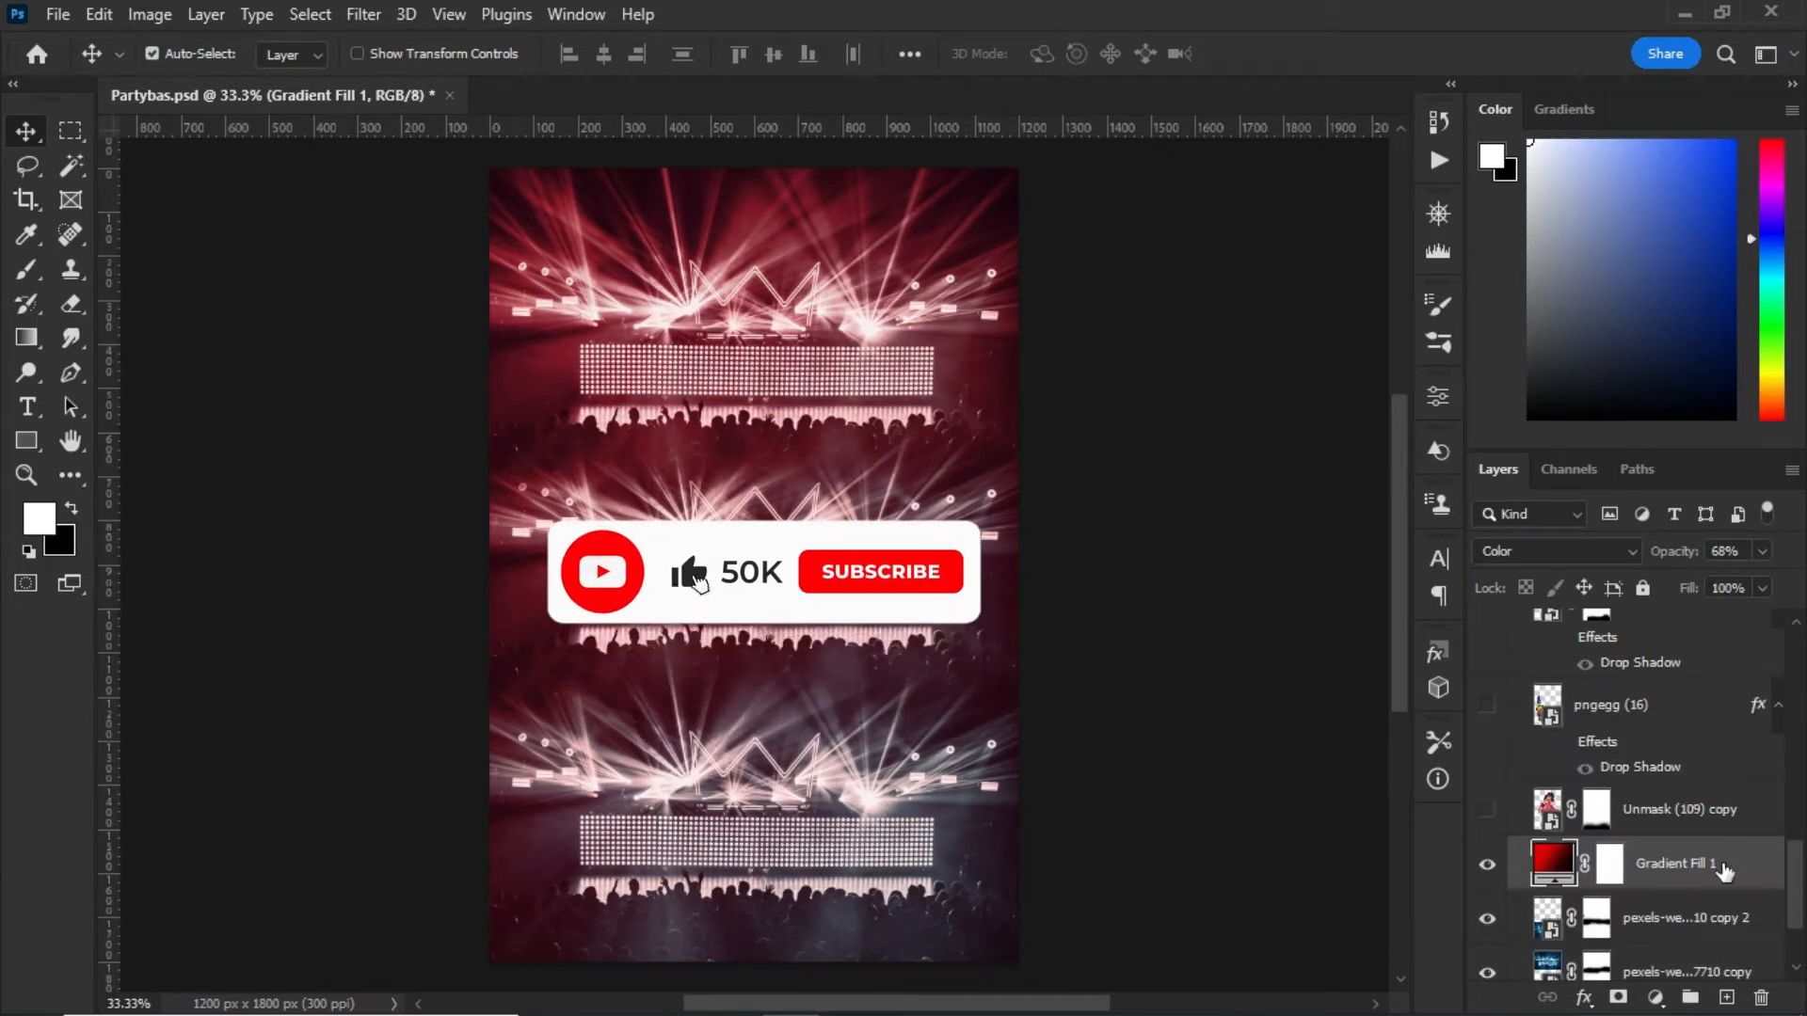
left_click(1487, 811)
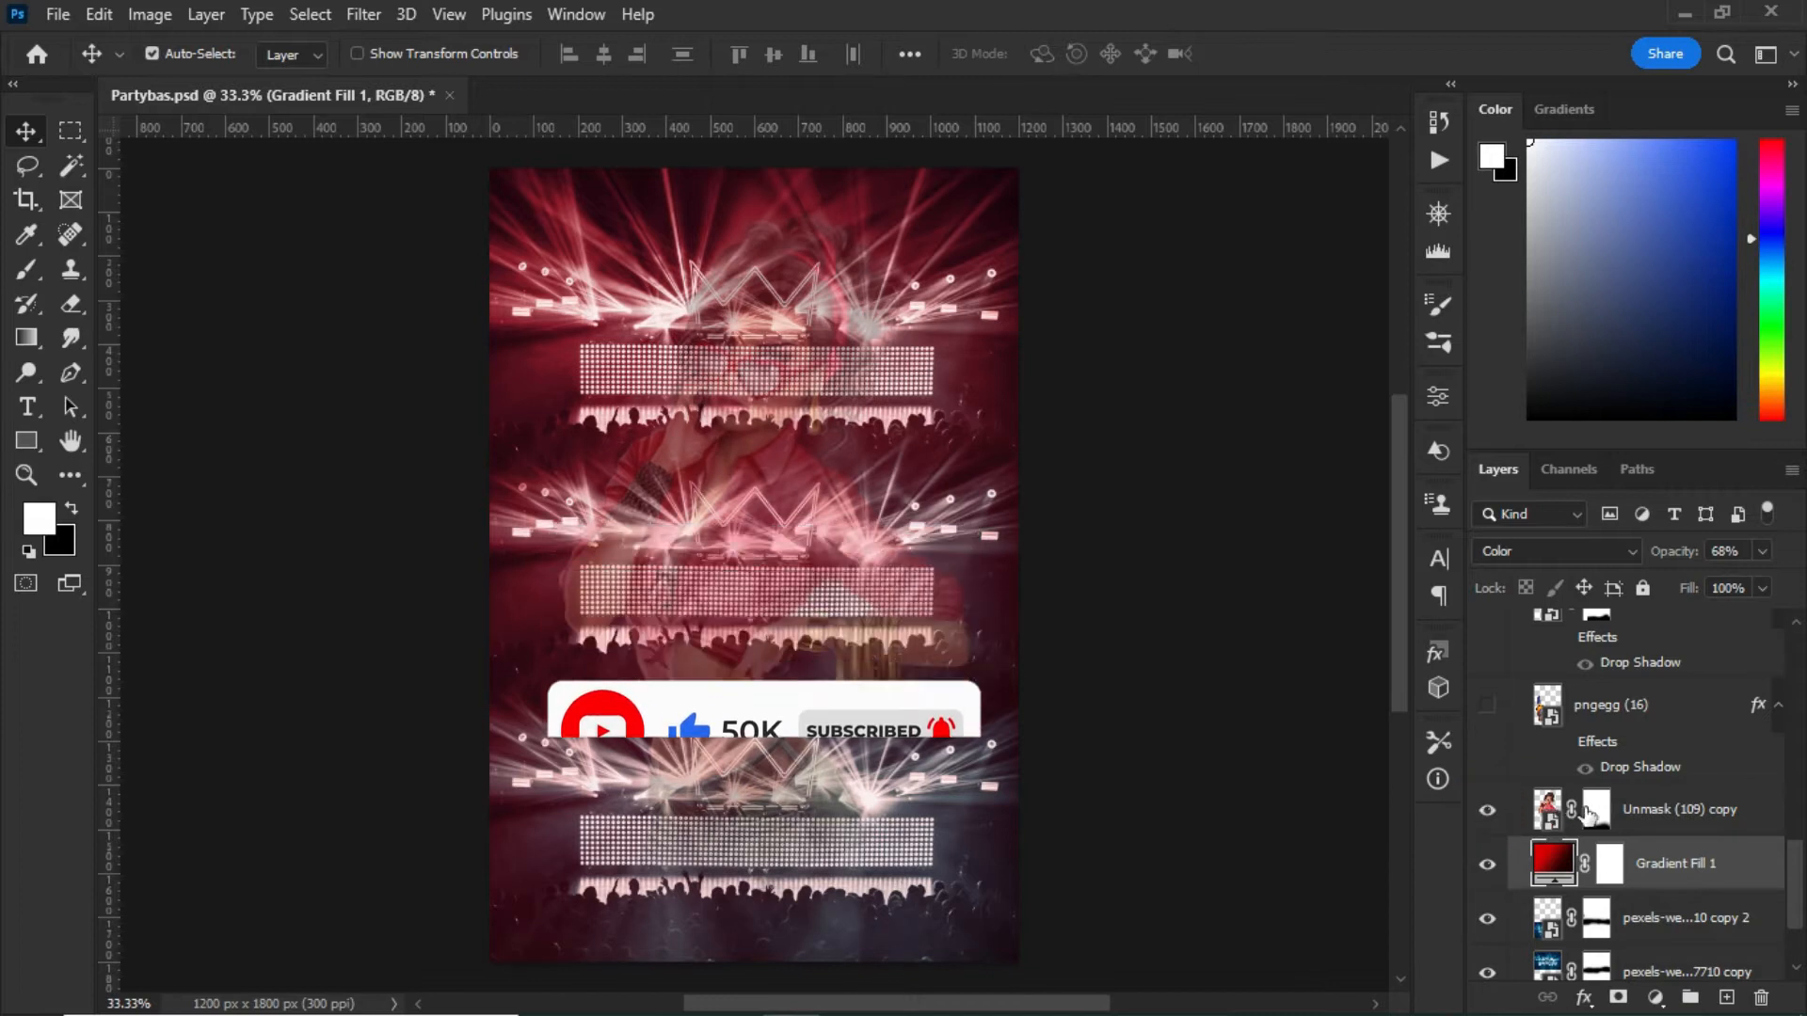
left_click(1487, 811)
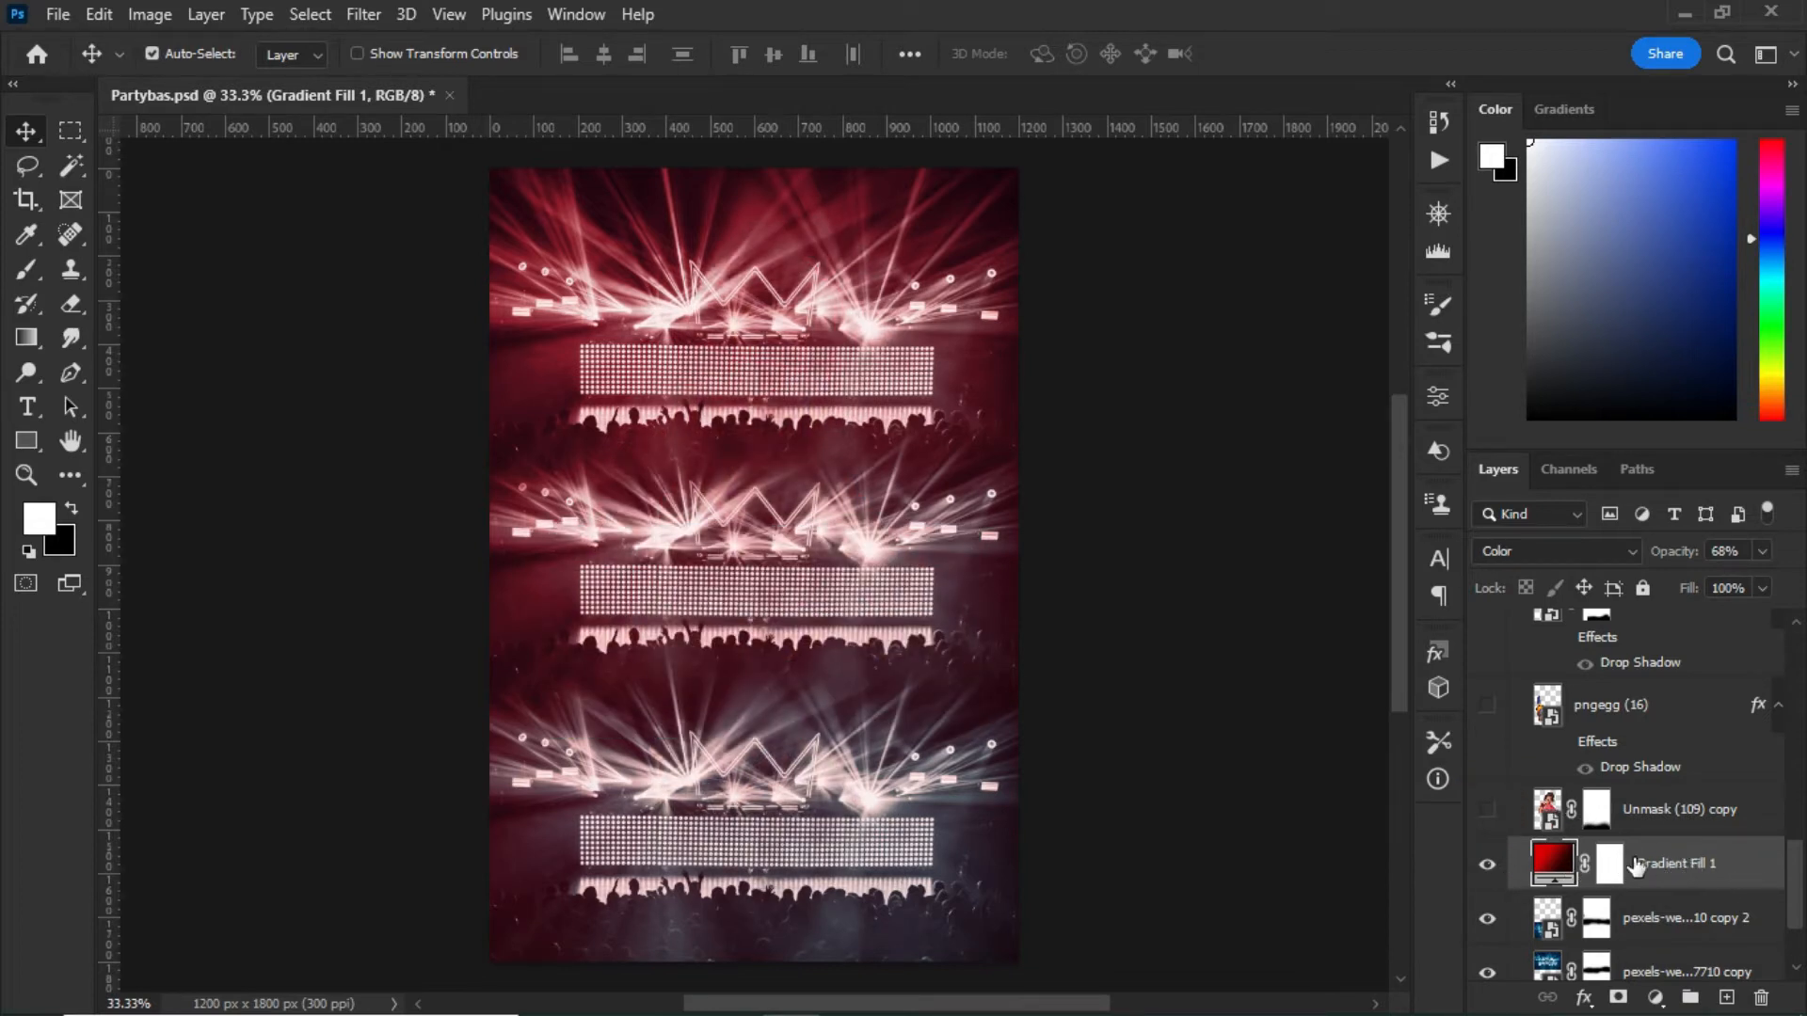
left_click(1601, 551)
left_click(1530, 975)
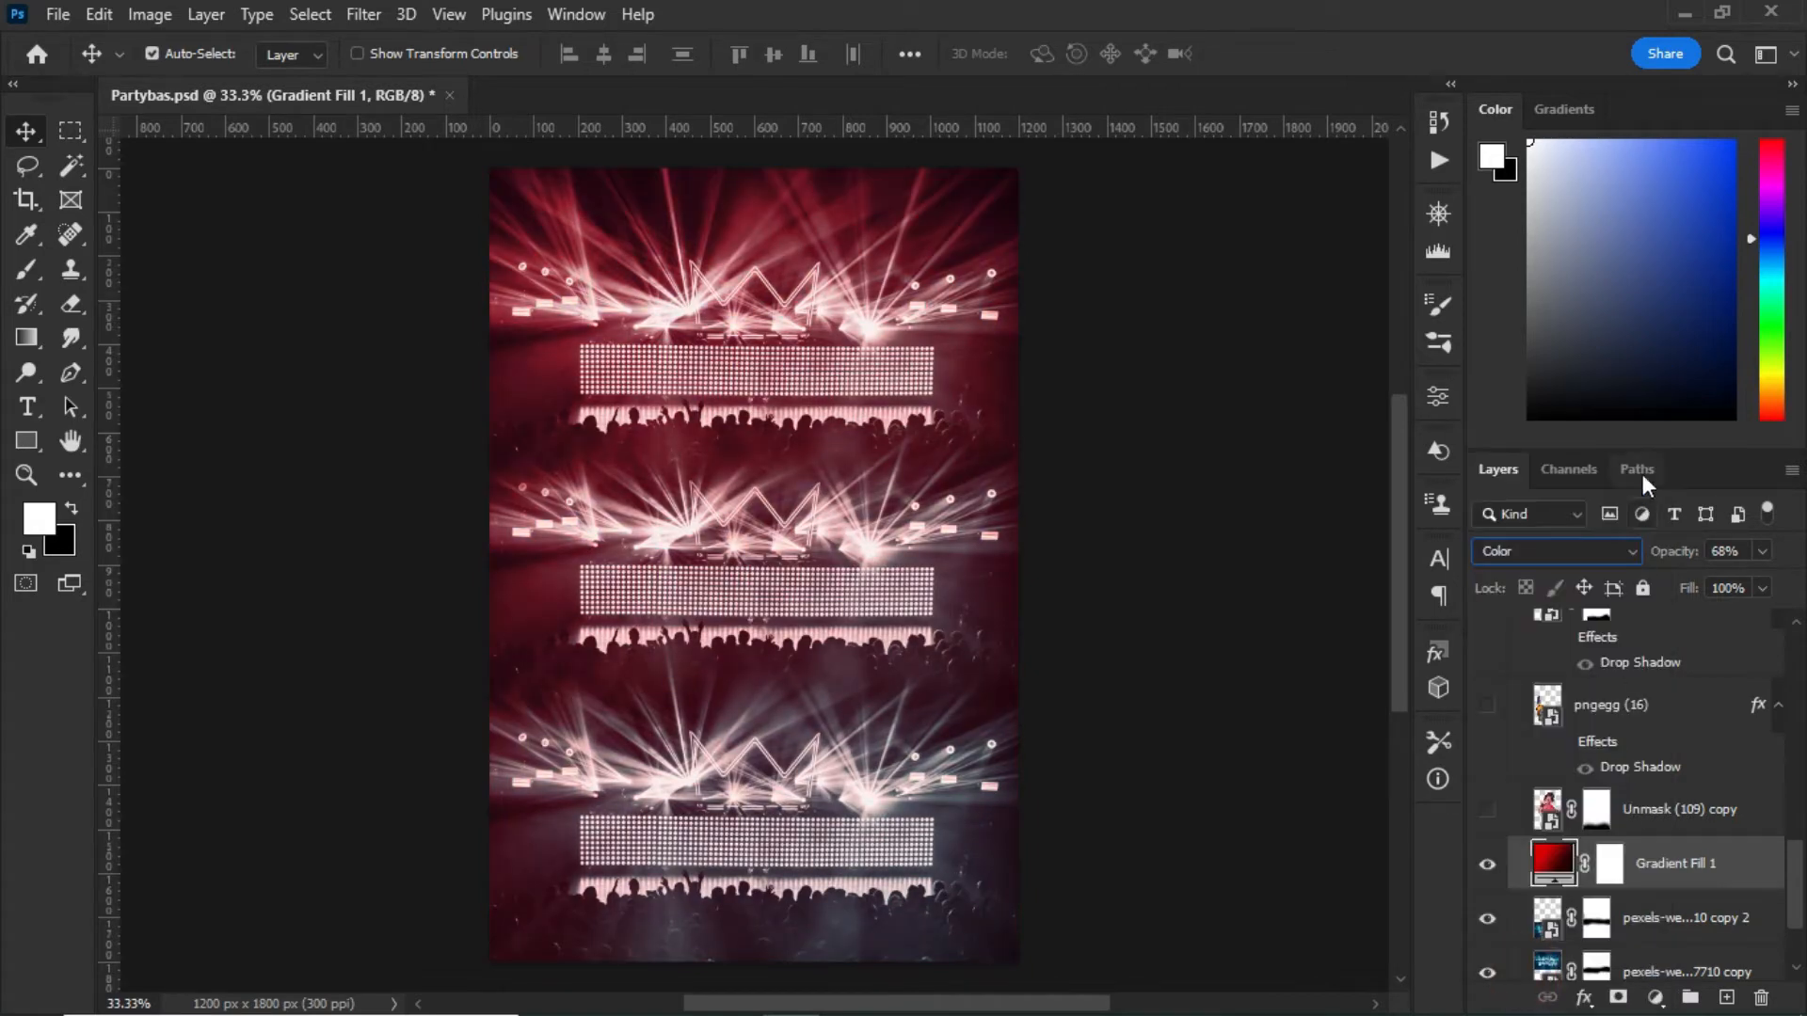
- Show the faded Unmask (109) copy layer above the gradient fill and select it
left_click(1670, 779)
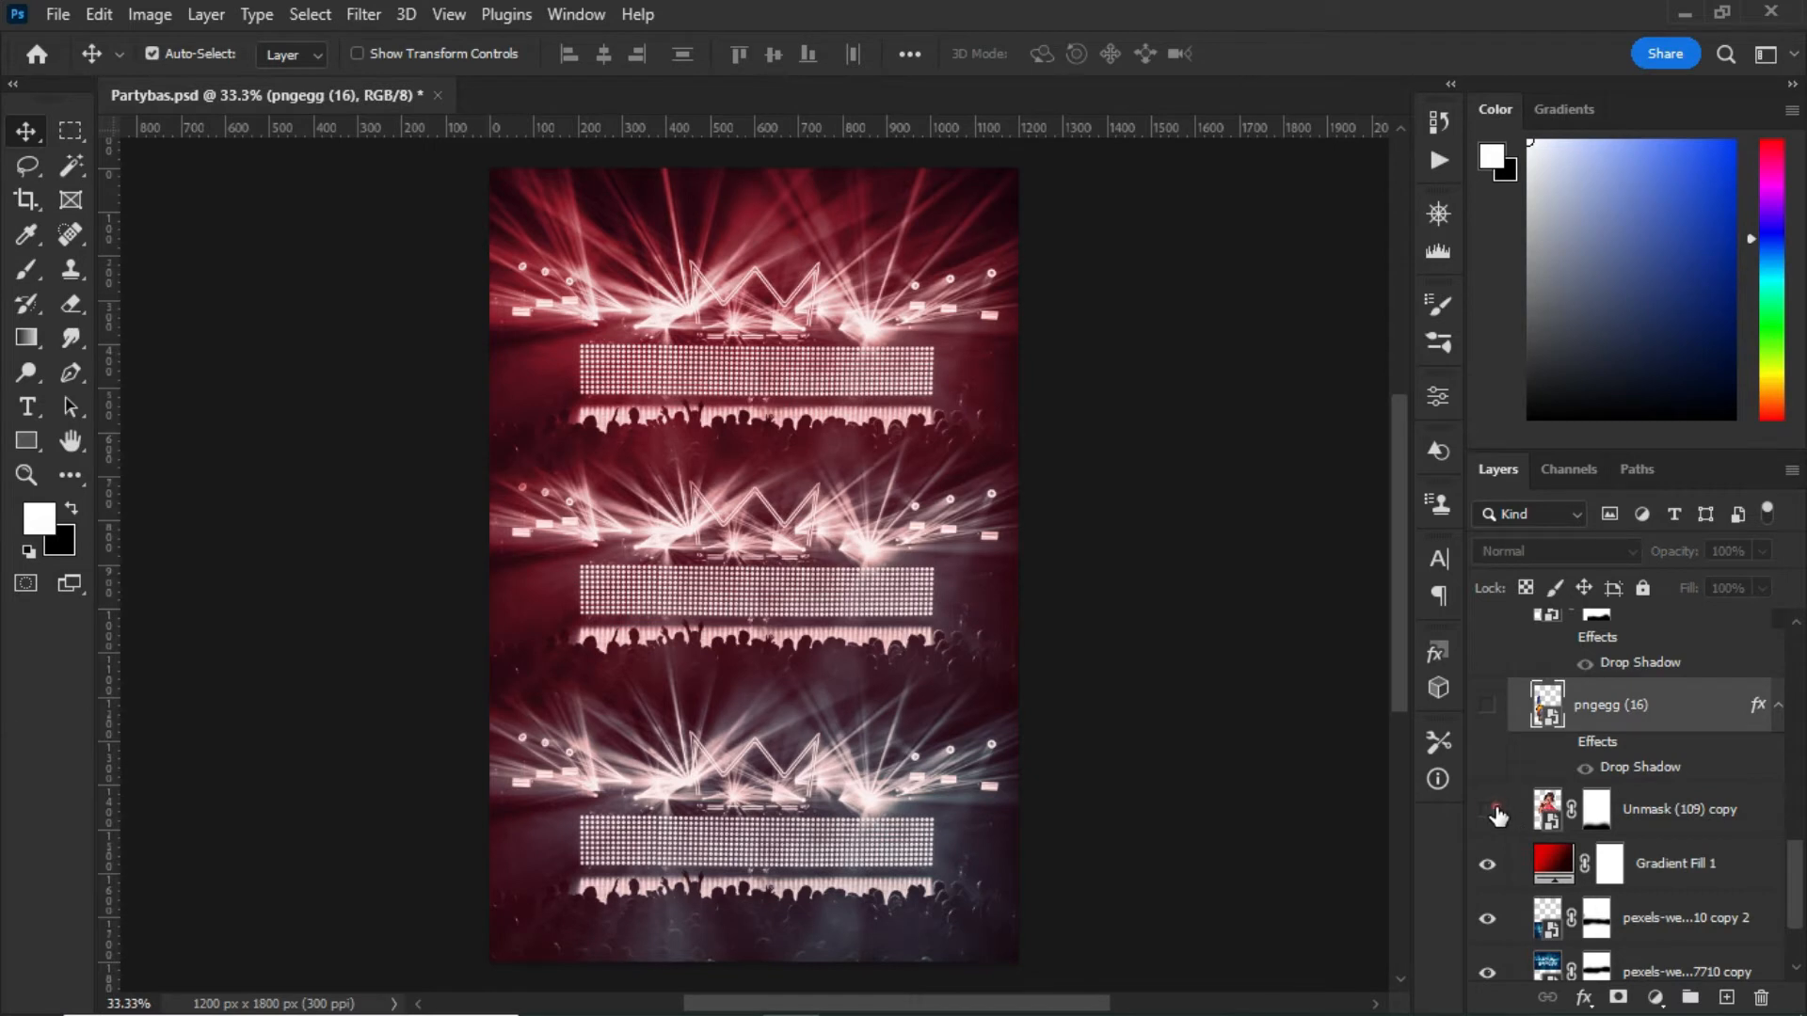
left_click(1487, 810)
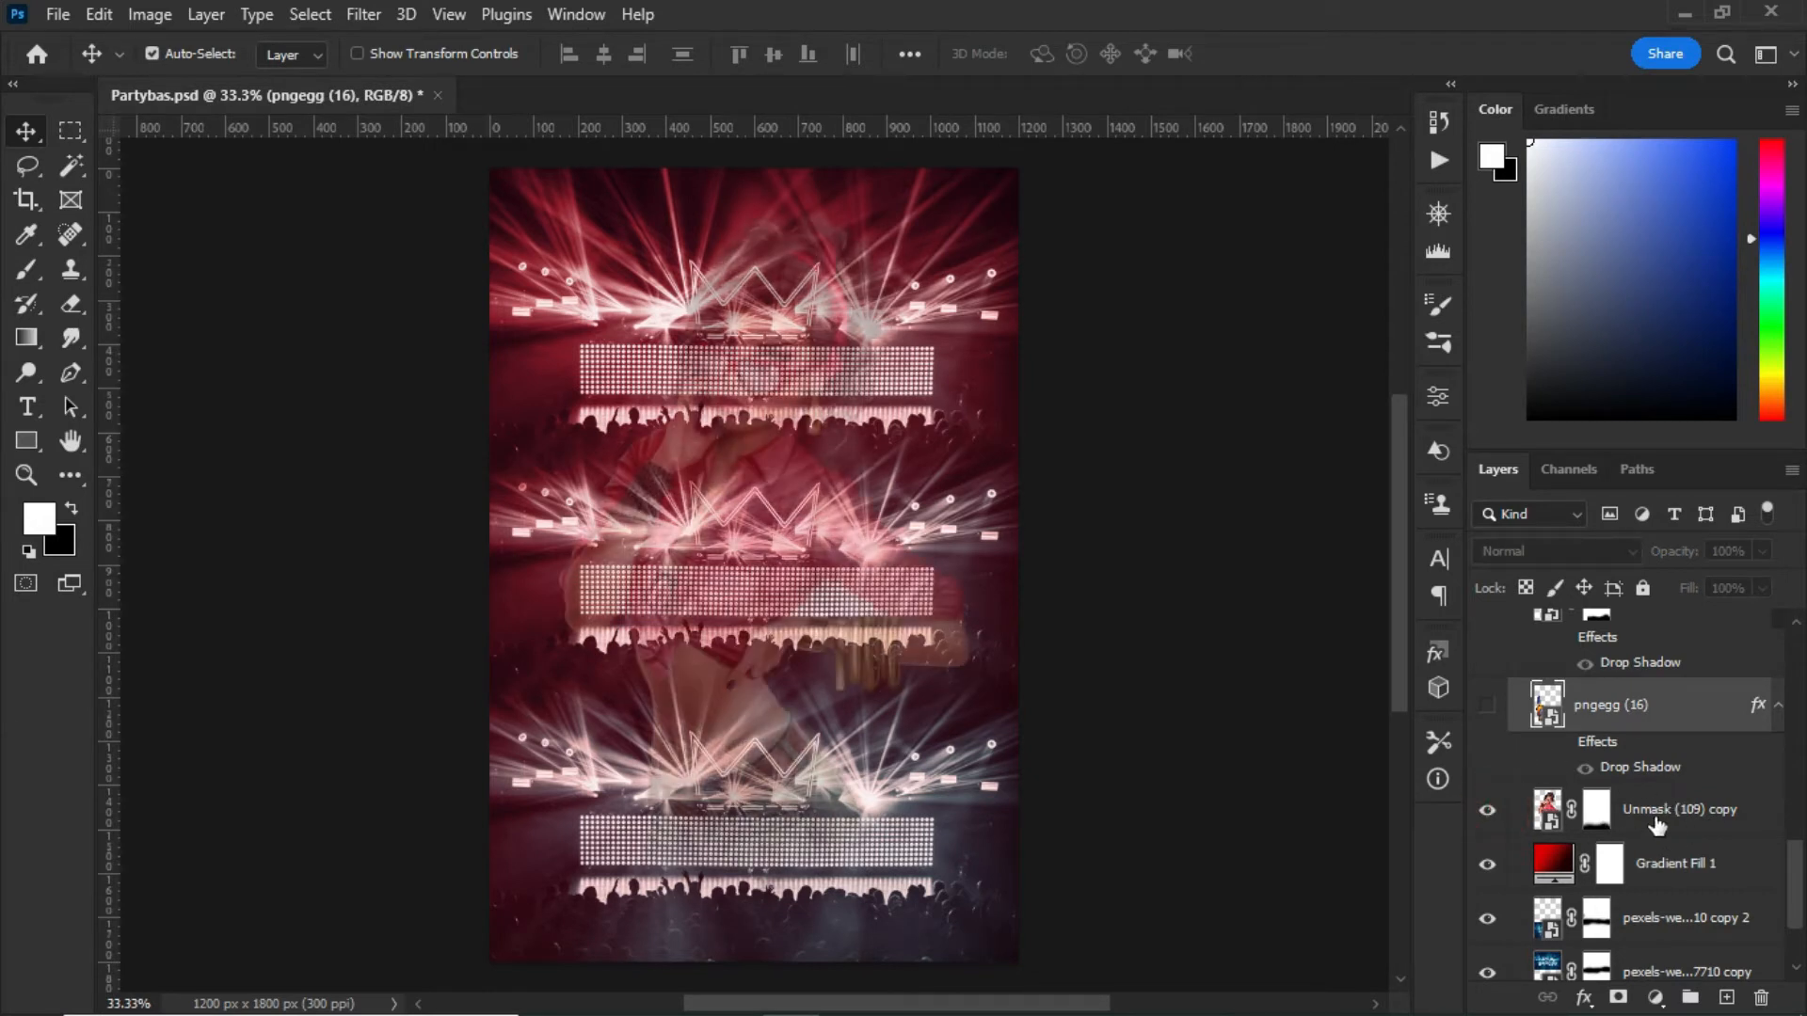
left_click(1606, 826)
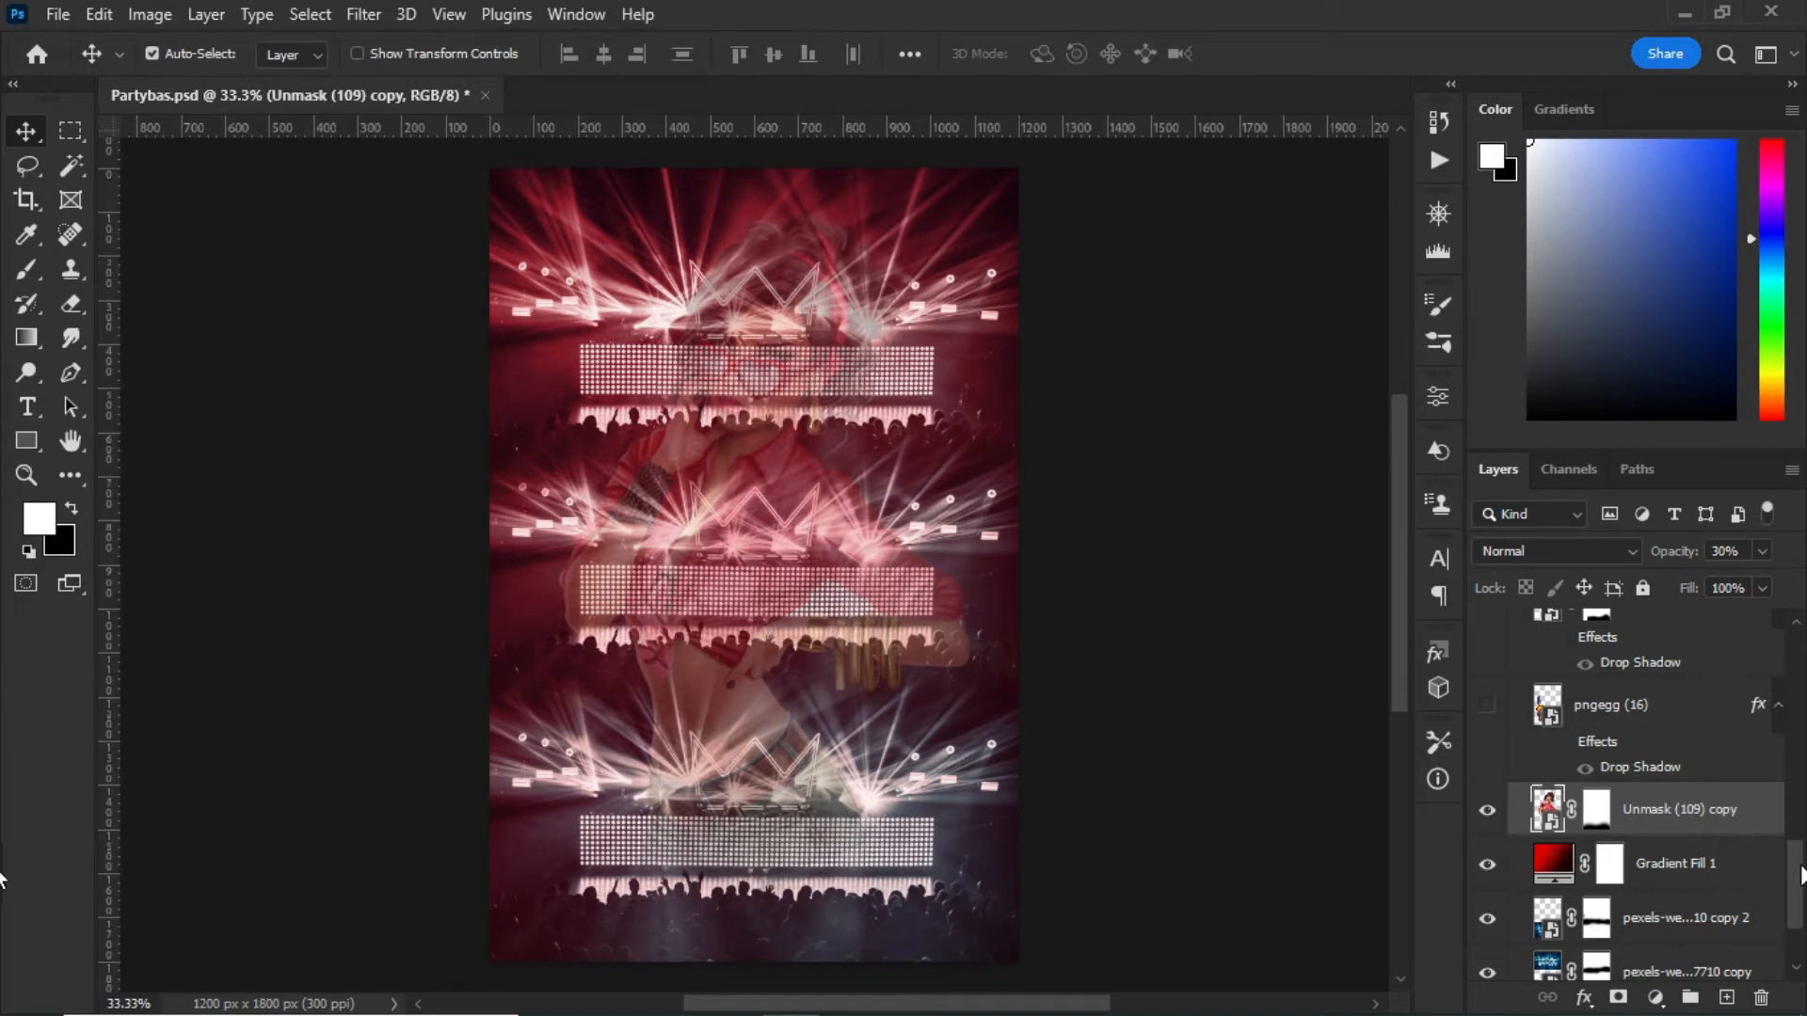
- Show the Unmask (109) and pngegg (16) layers and turn on the layer effects of both
scroll(1799, 876, "up", 1)
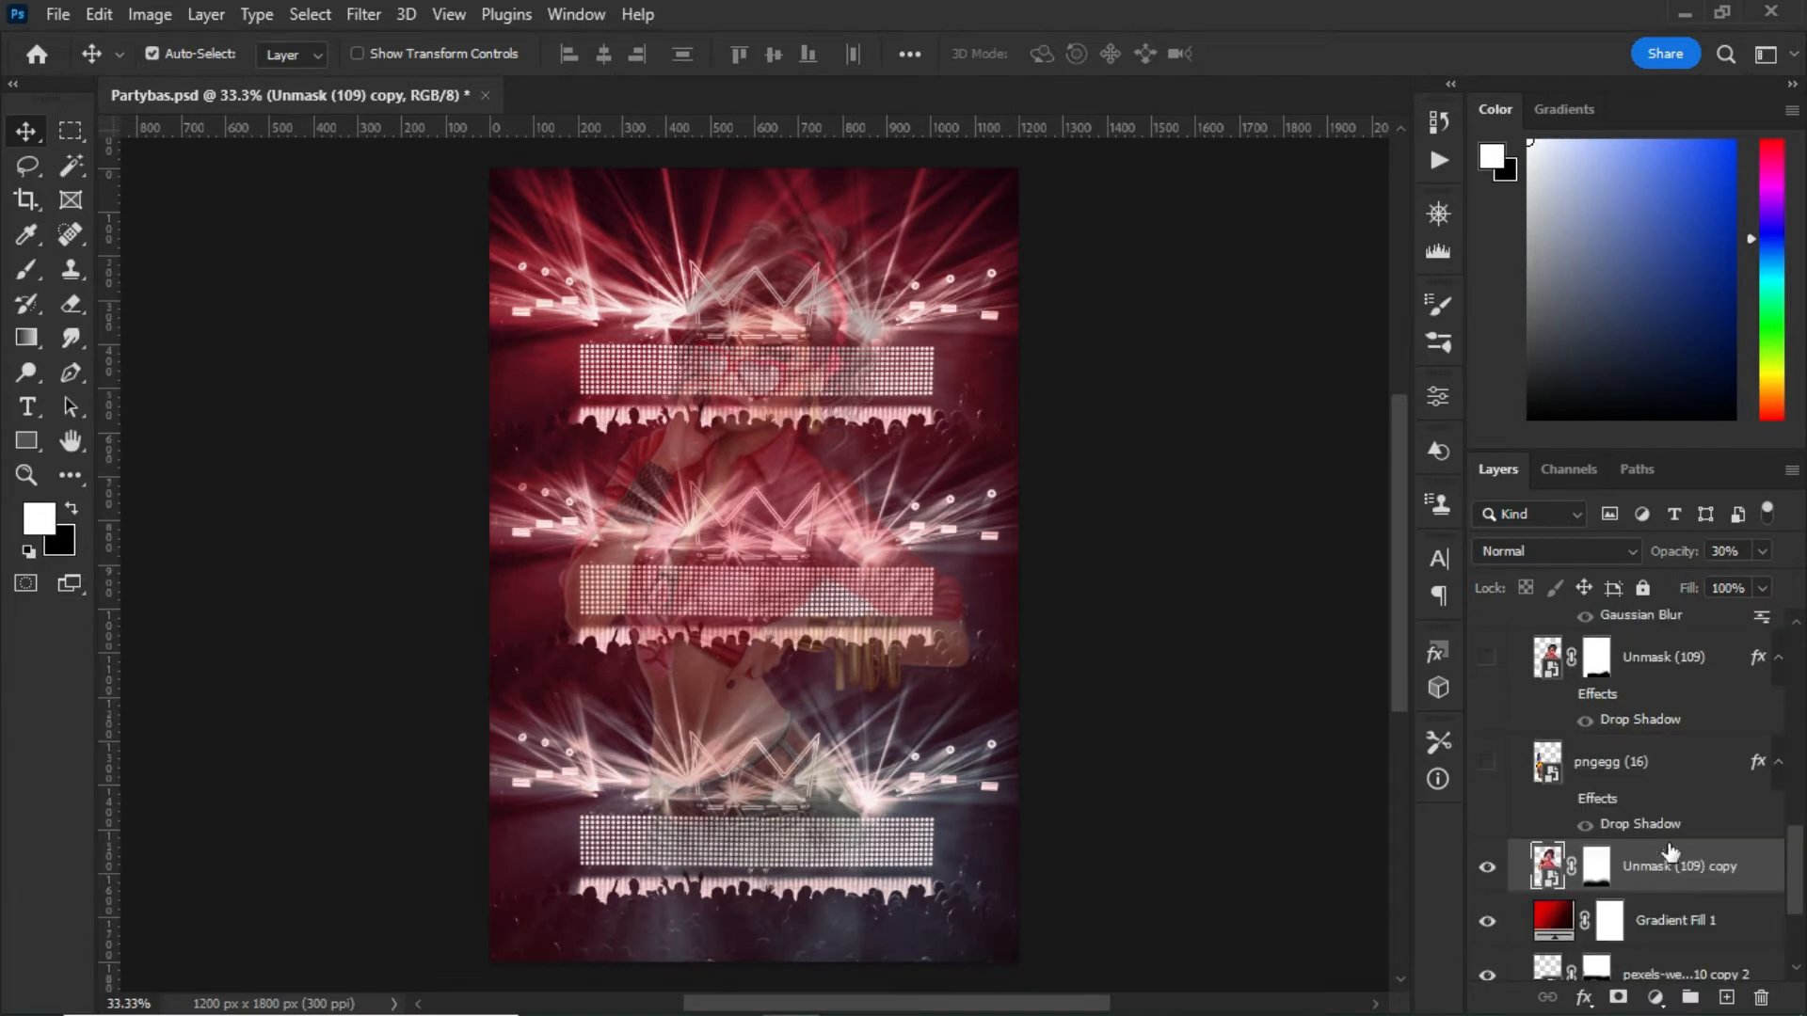
left_click(1484, 662)
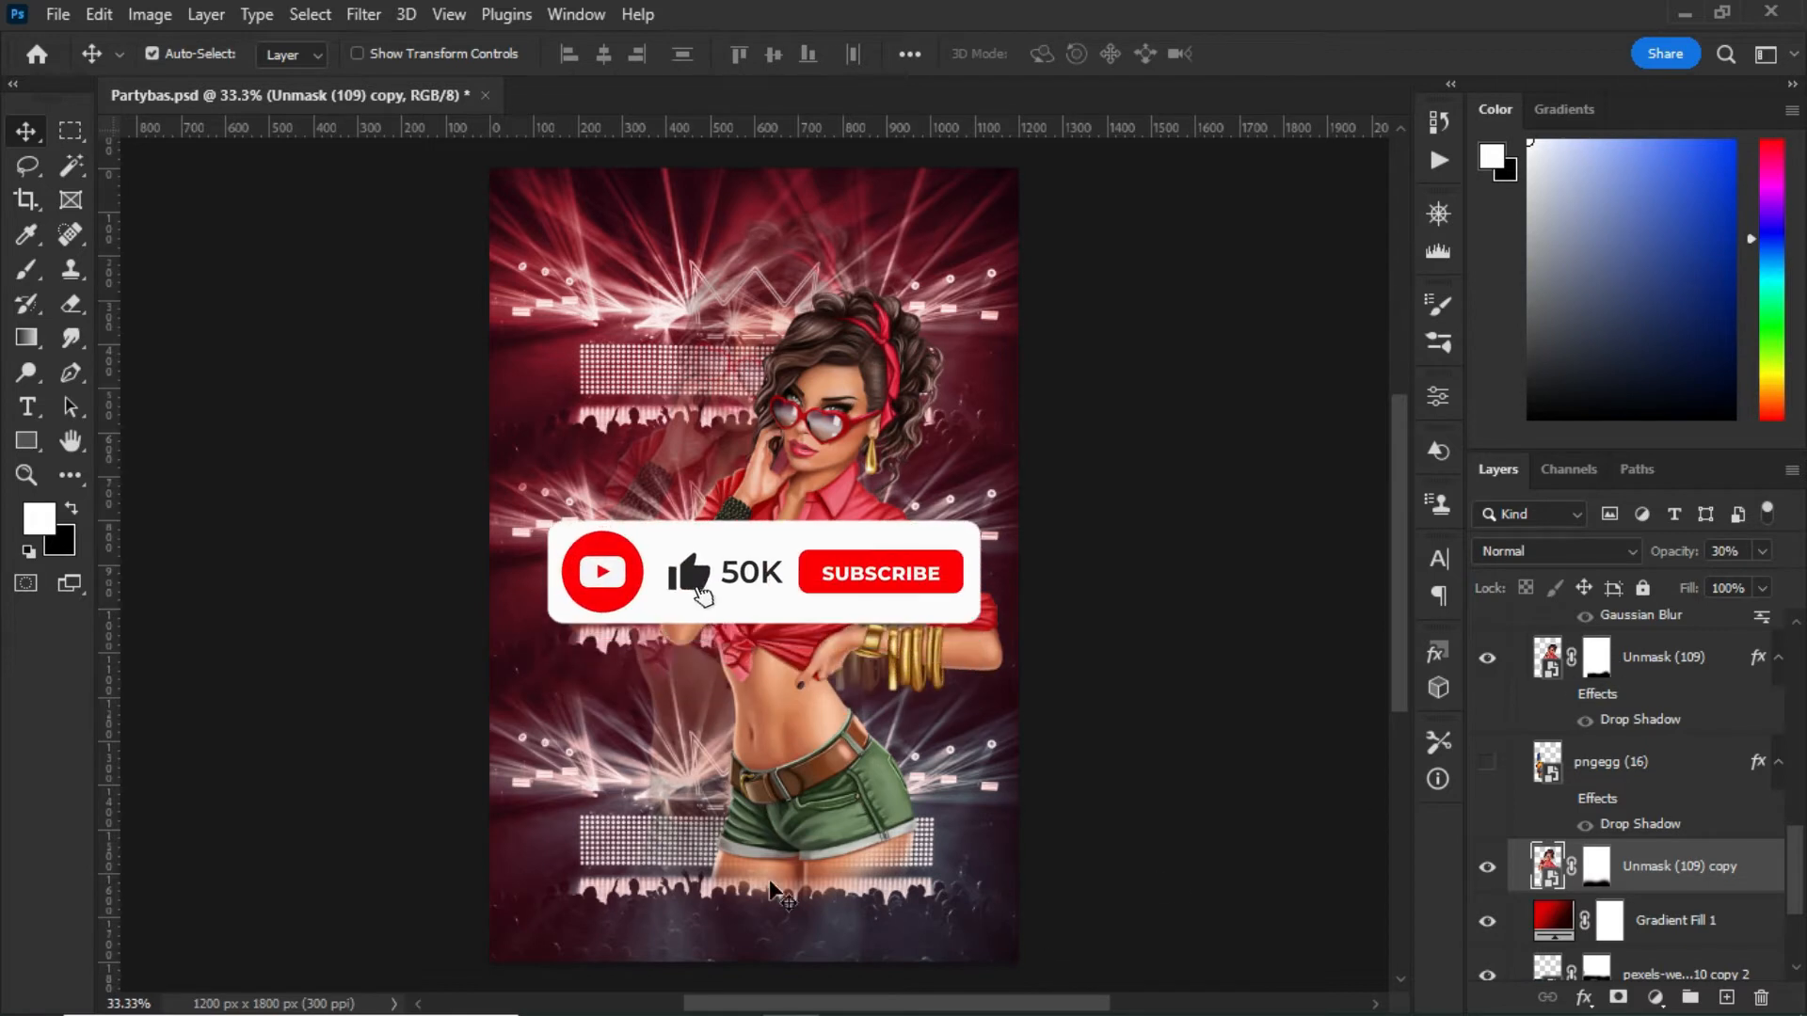
left_click(1487, 761)
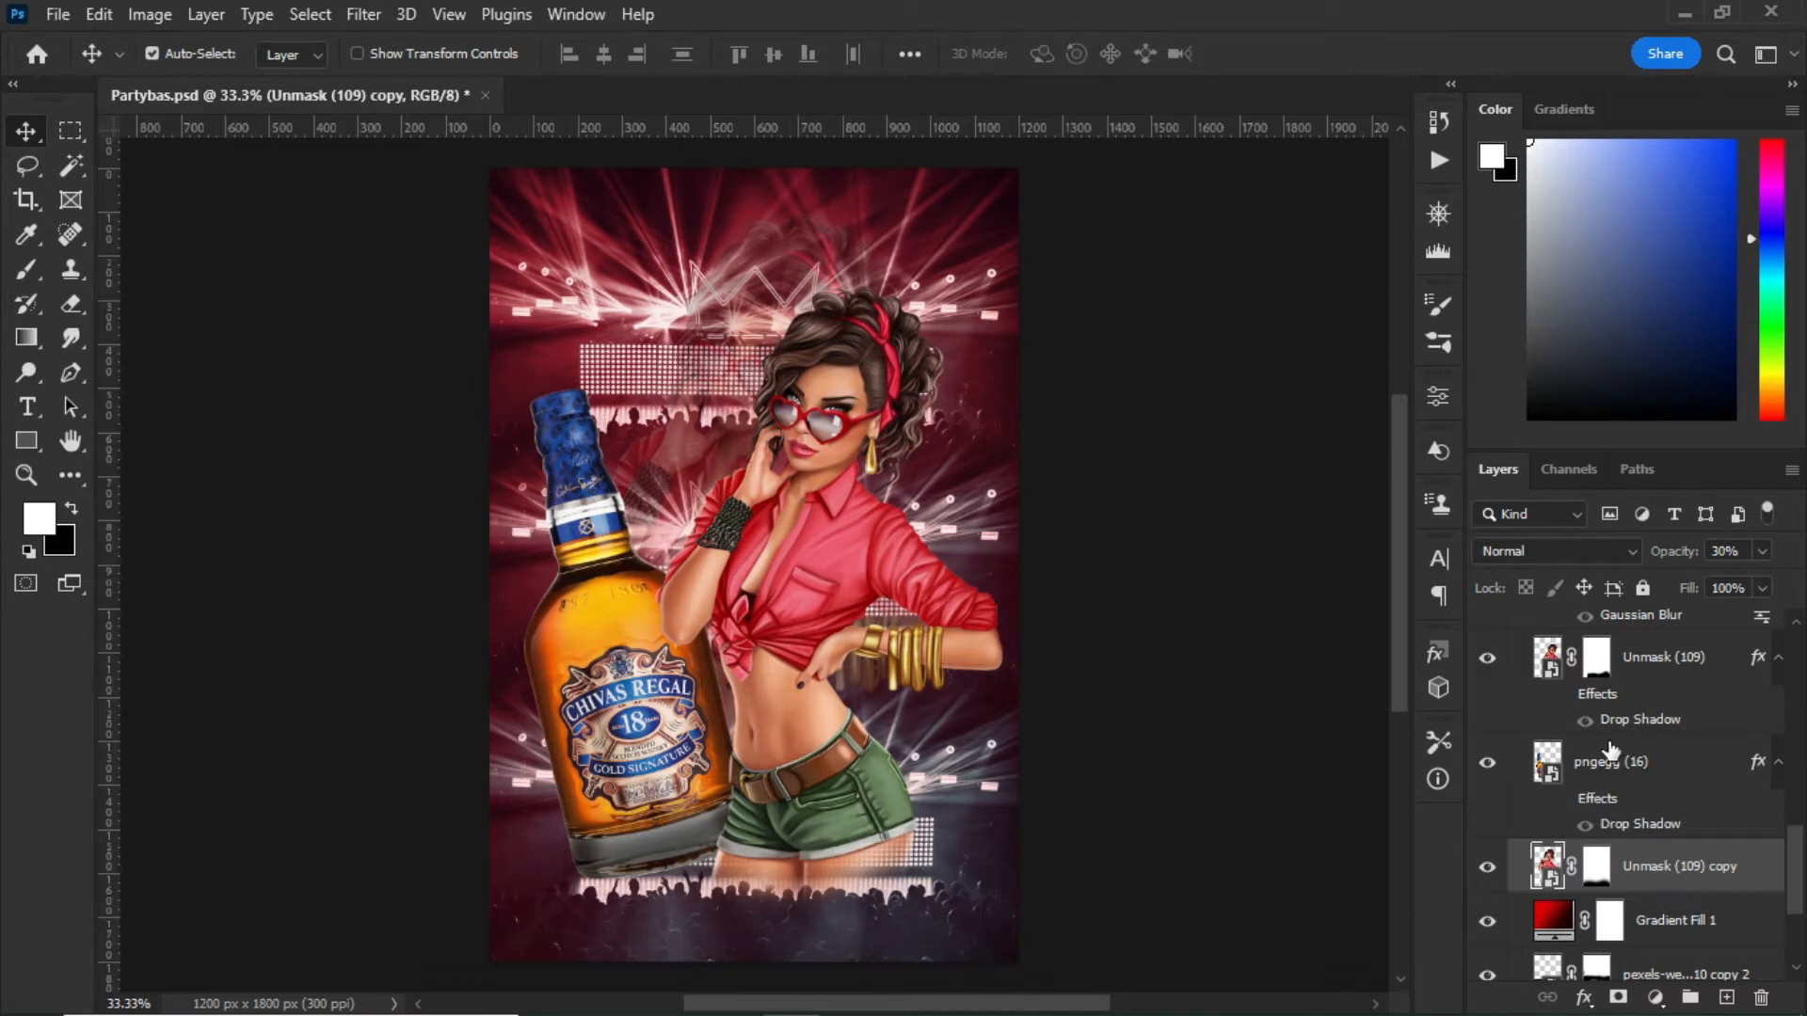
left_click(1562, 695)
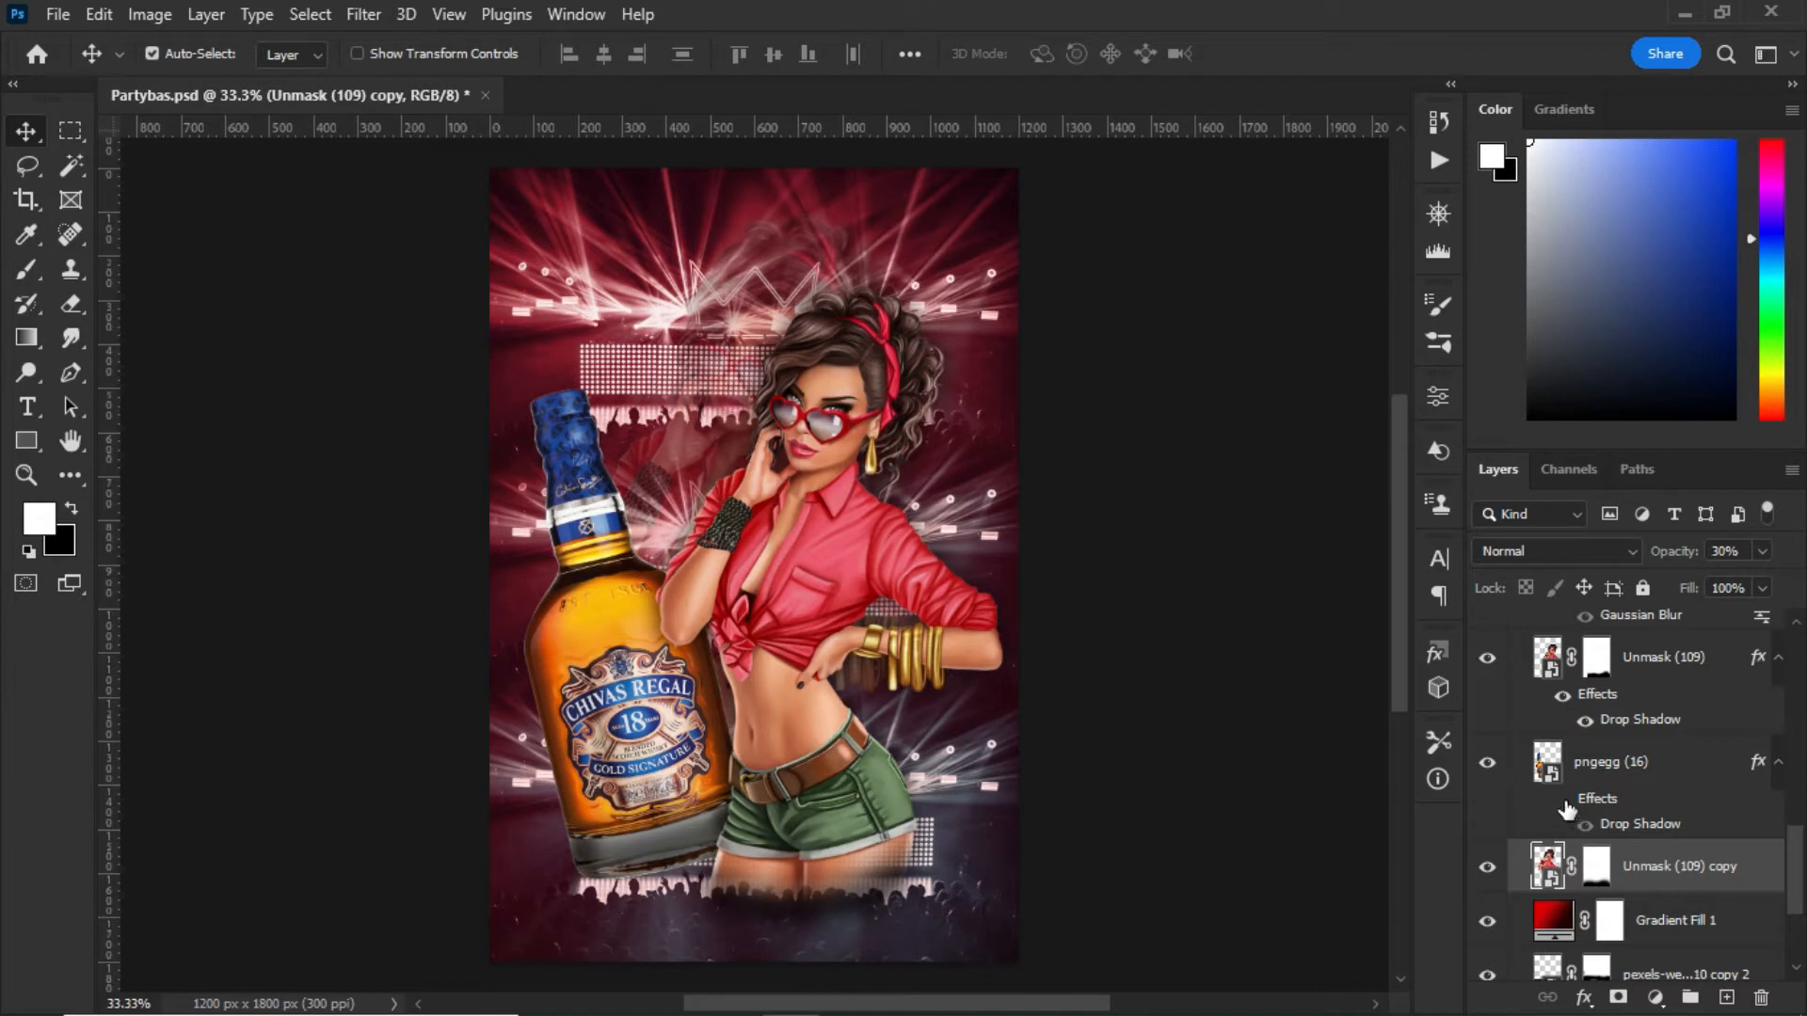
left_click(1563, 800)
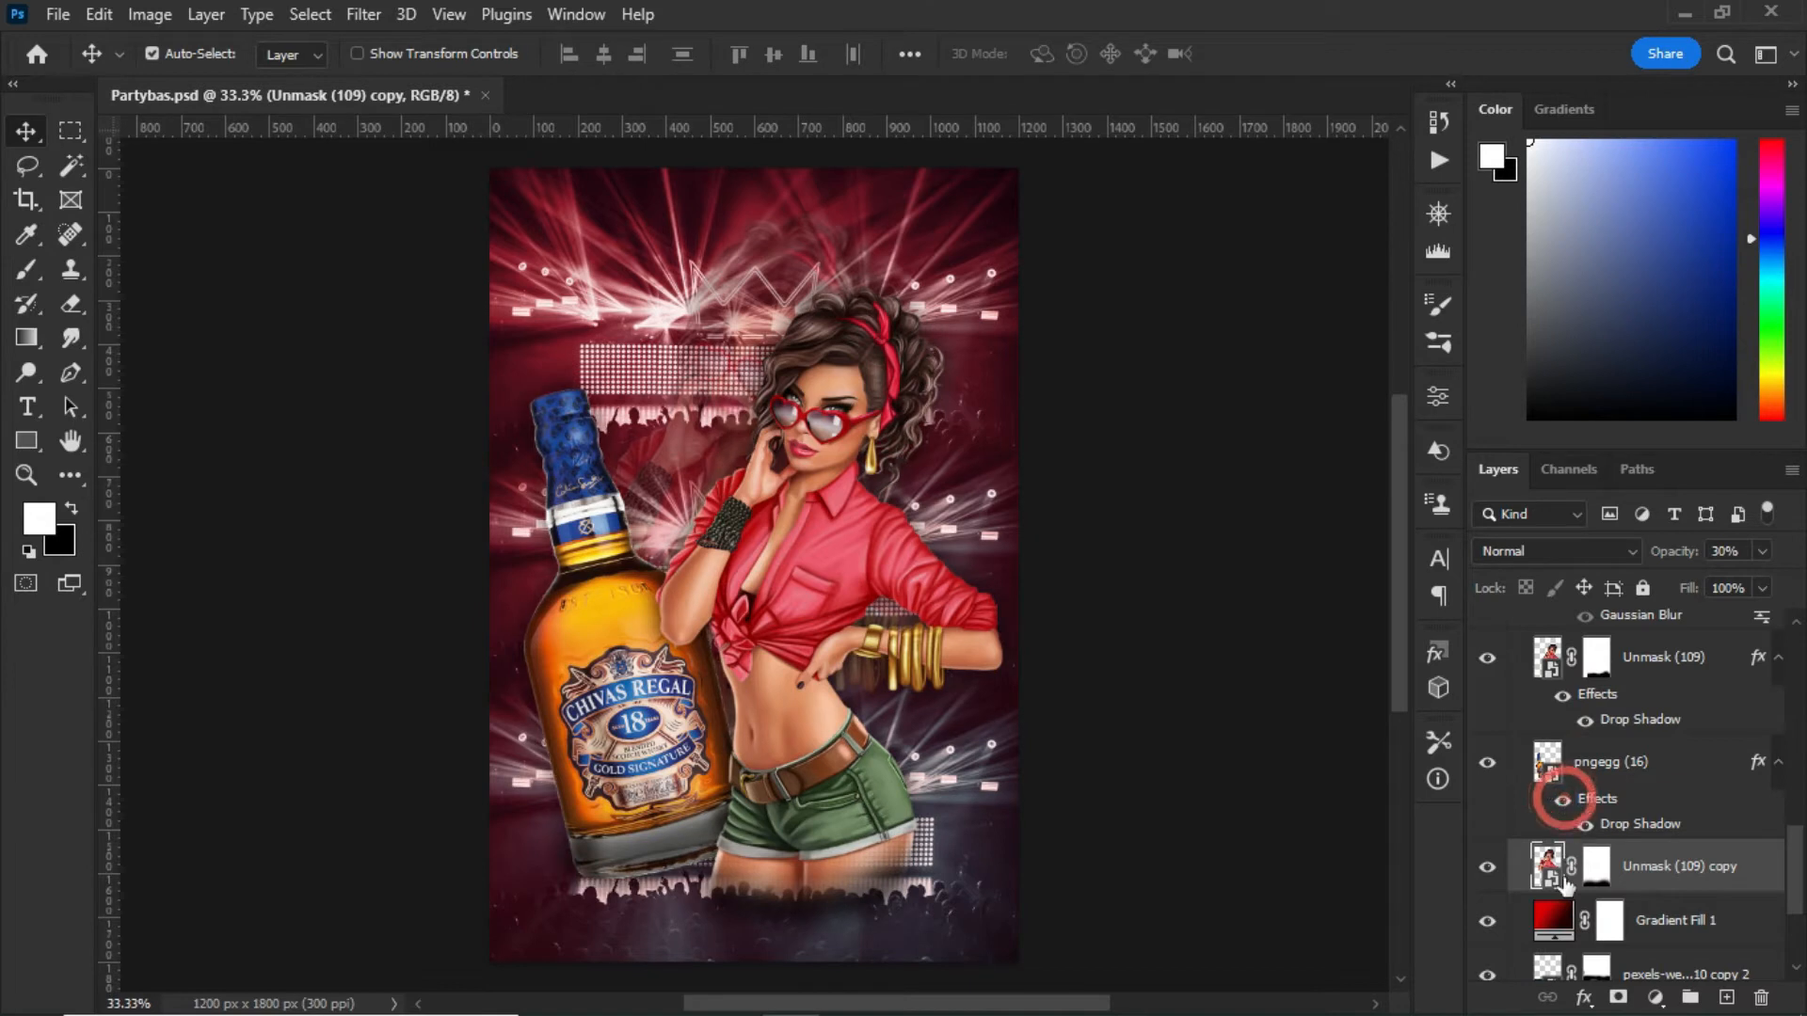
- Examine the Drop Shadow settings of the pngegg (16) and Unmask (109) layers without changing them
double_click(1631, 826)
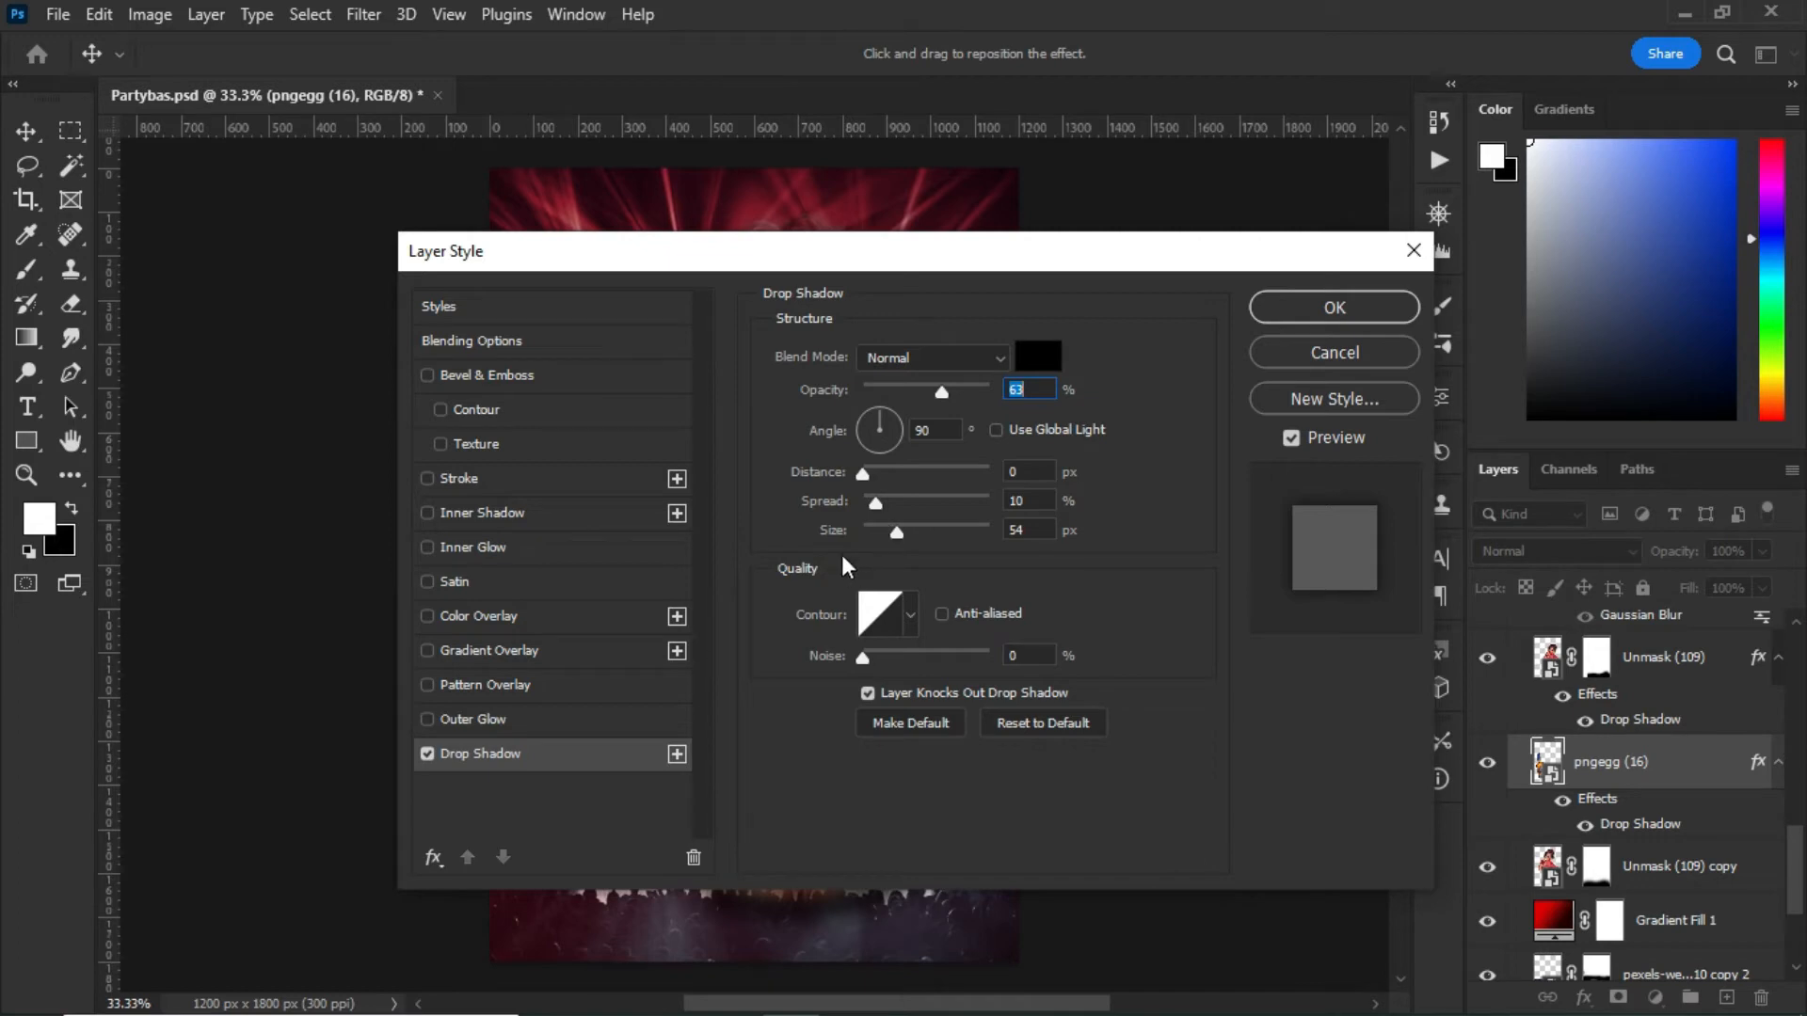
left_click(1324, 350)
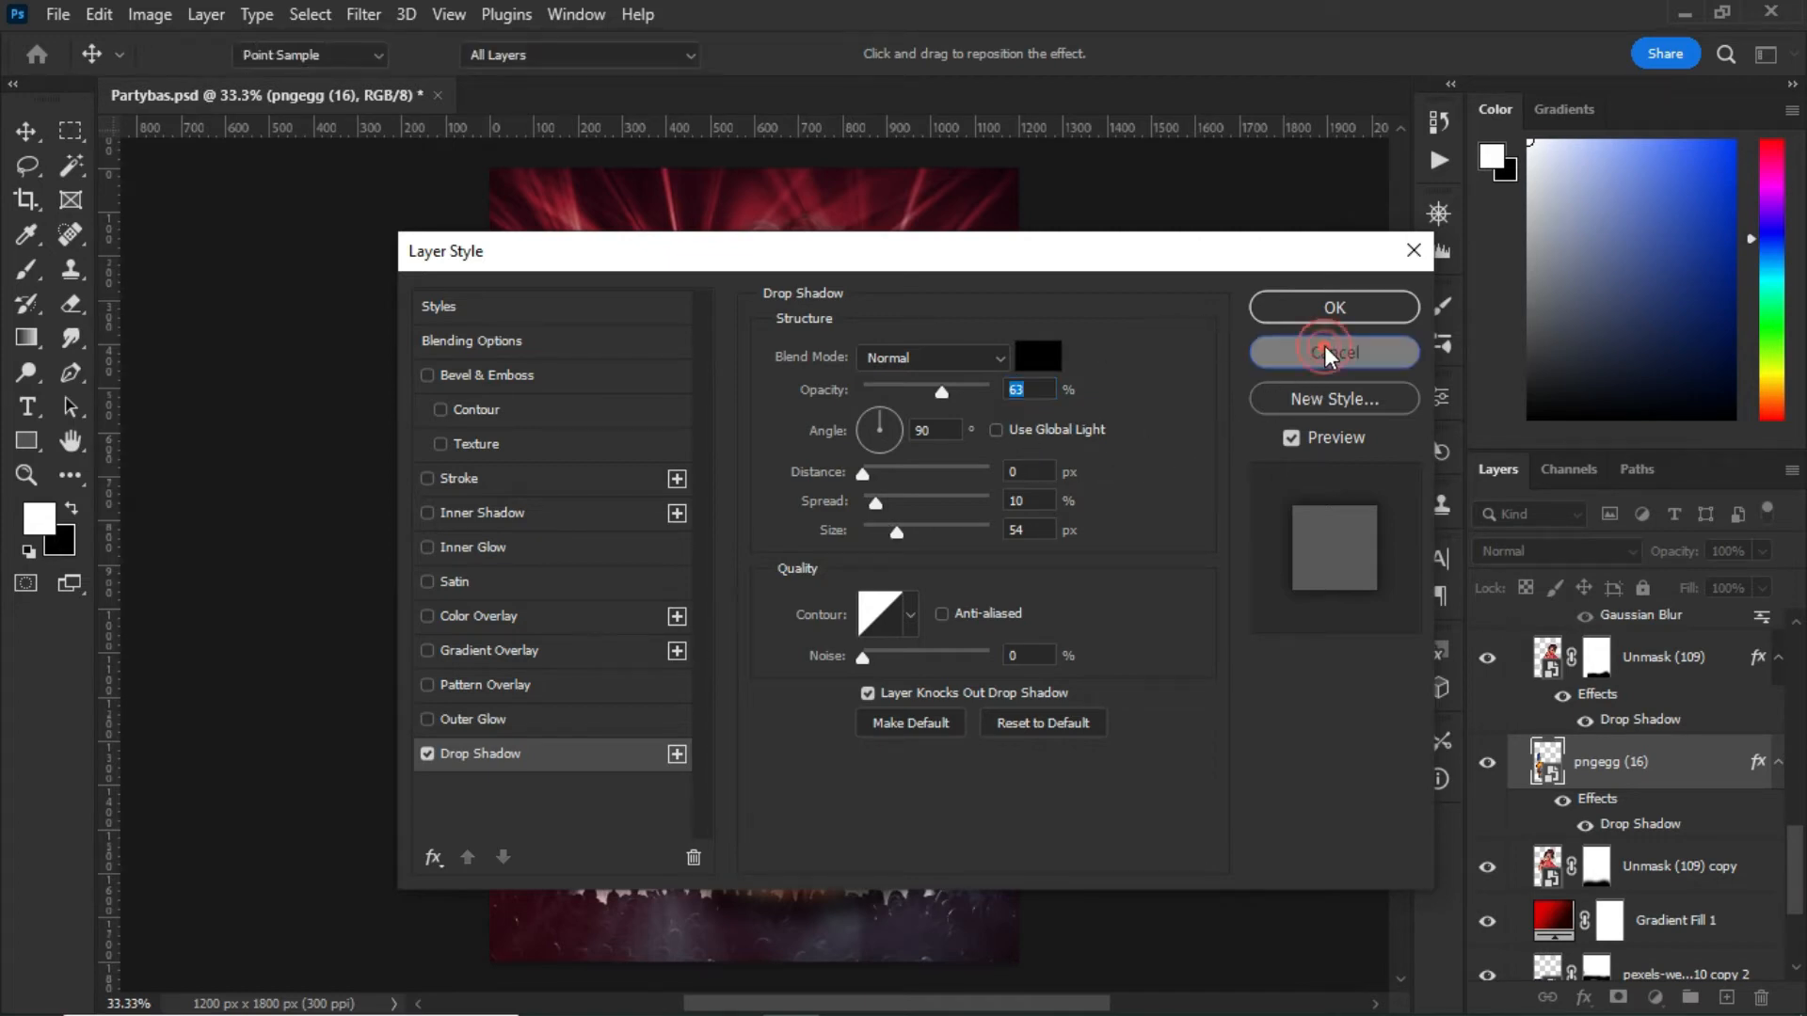
double_click(1635, 720)
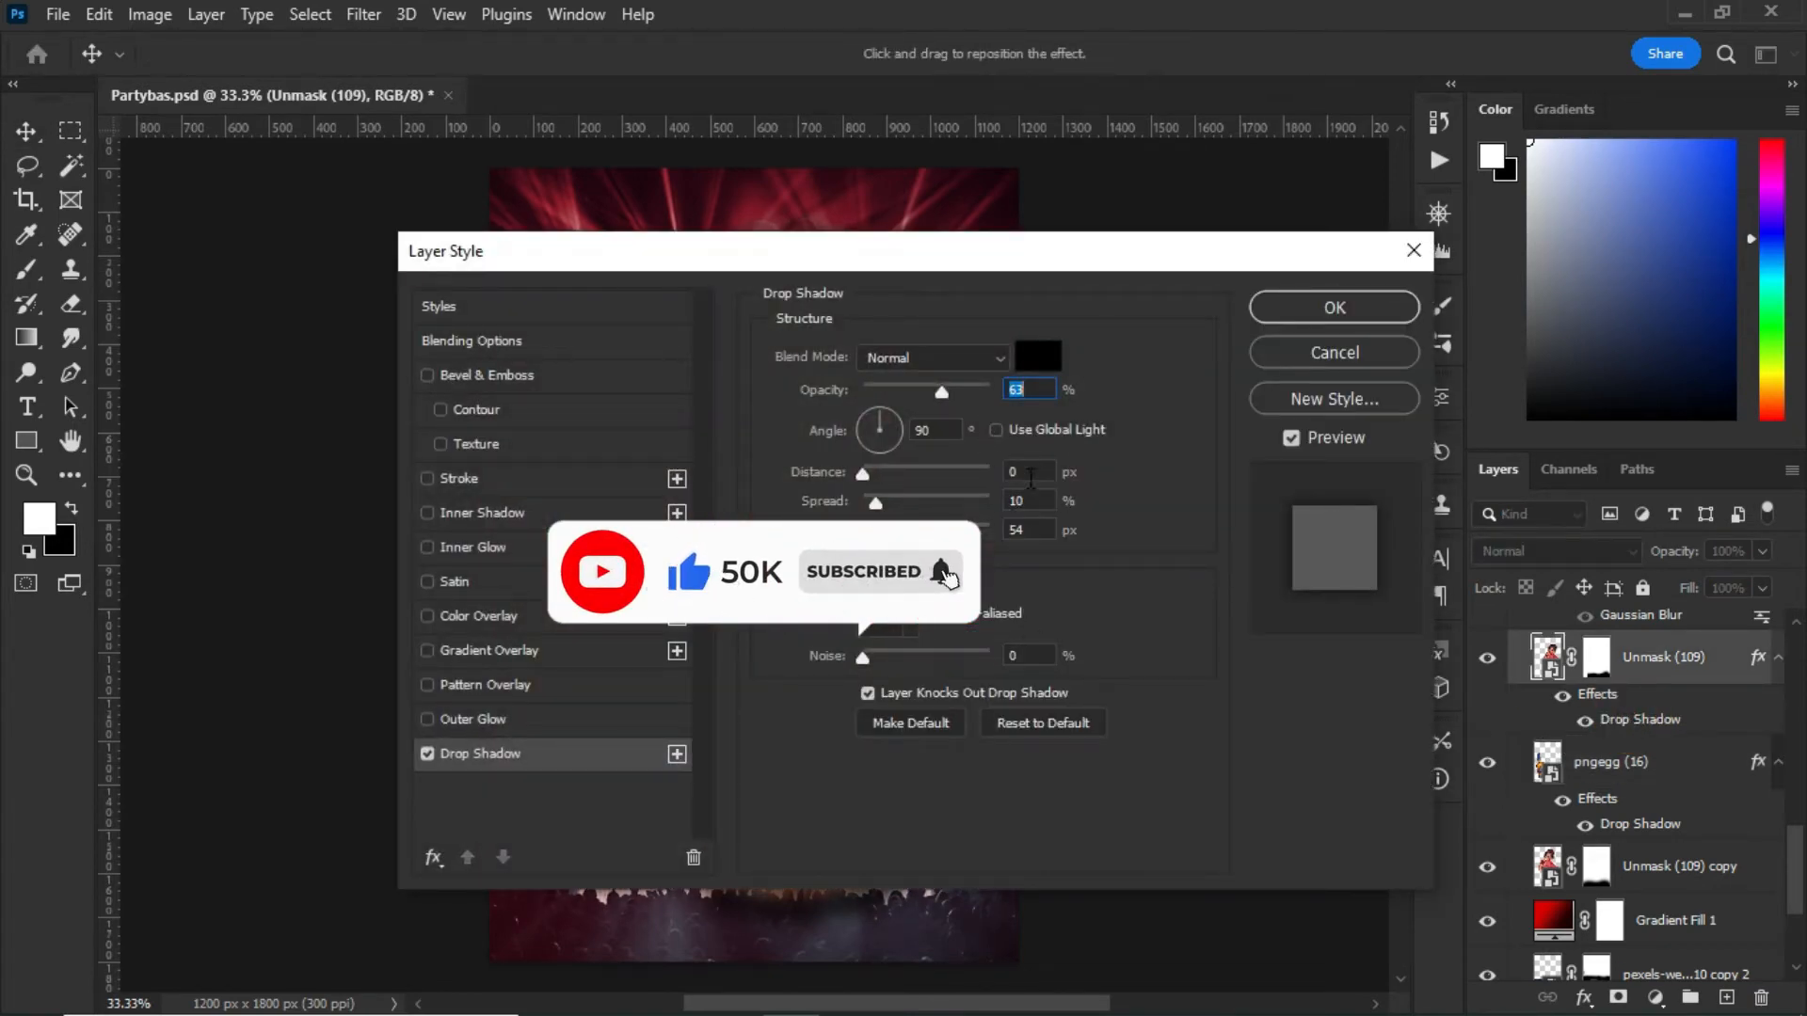
left_click(1320, 356)
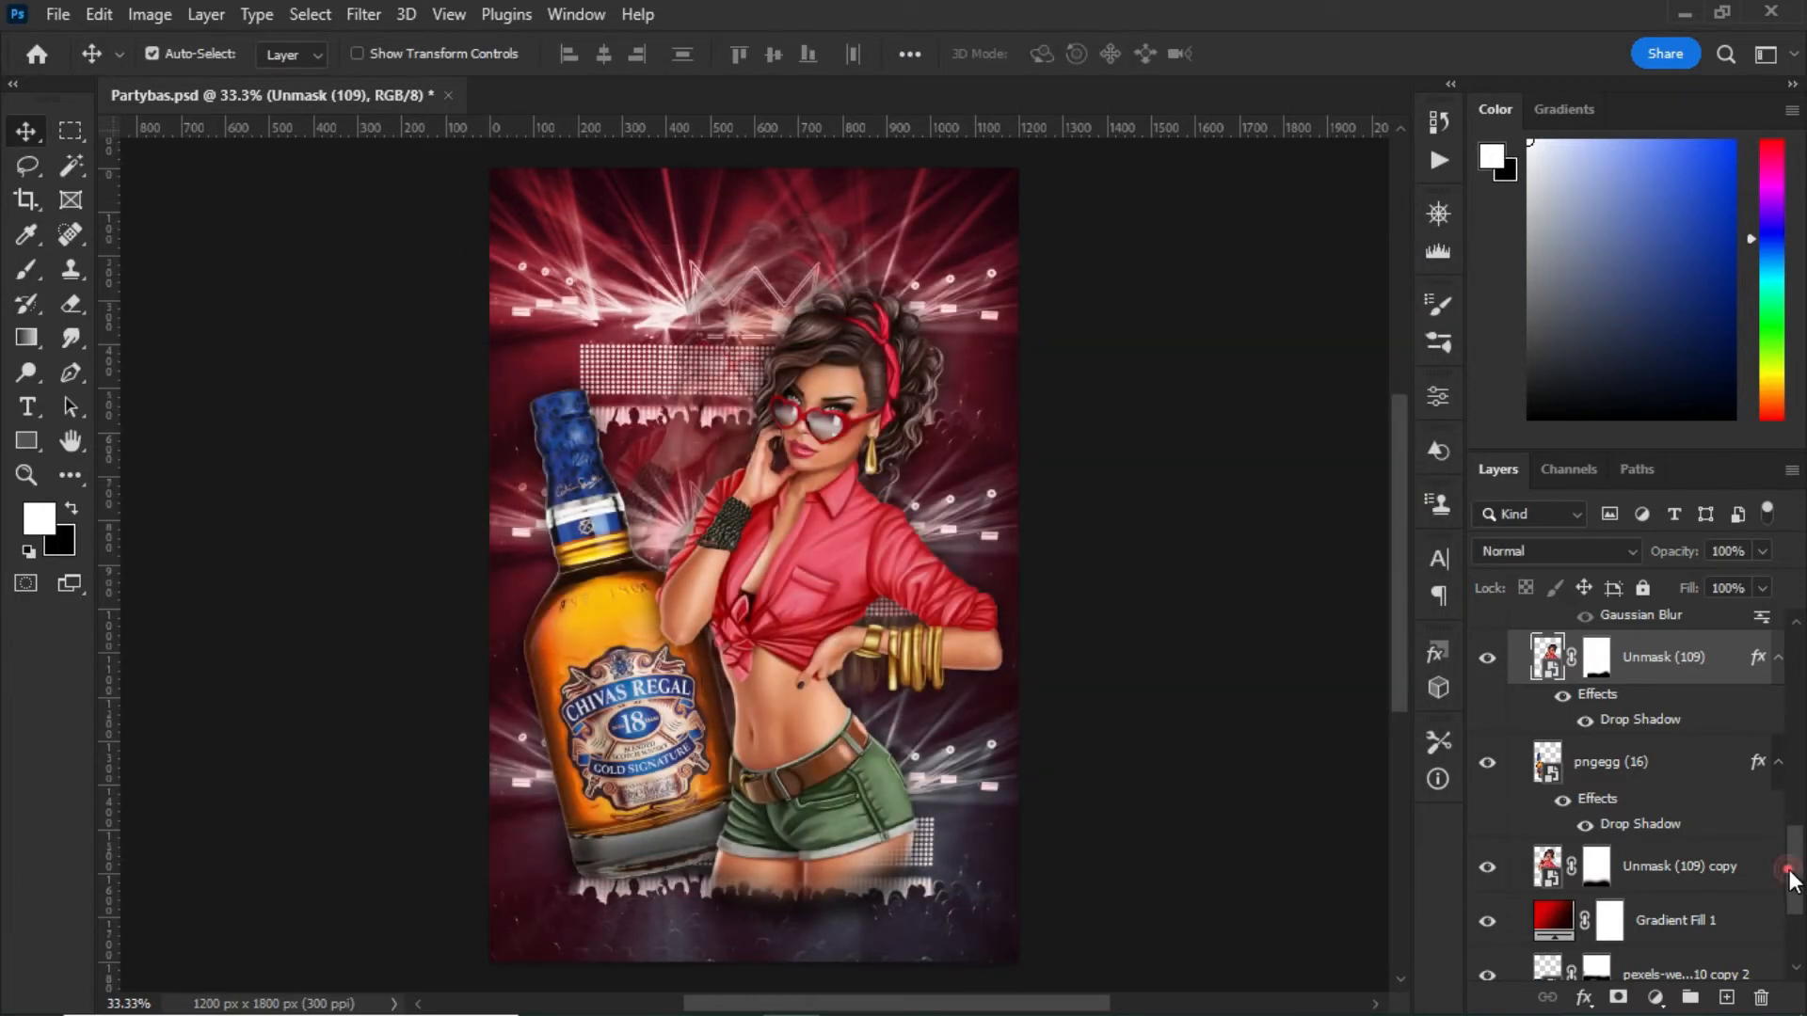
- Show the Rectangle 1 gradient shape across the bottom of the flyer and select its layer
left_click_drag(1790, 880, 1760, 830)
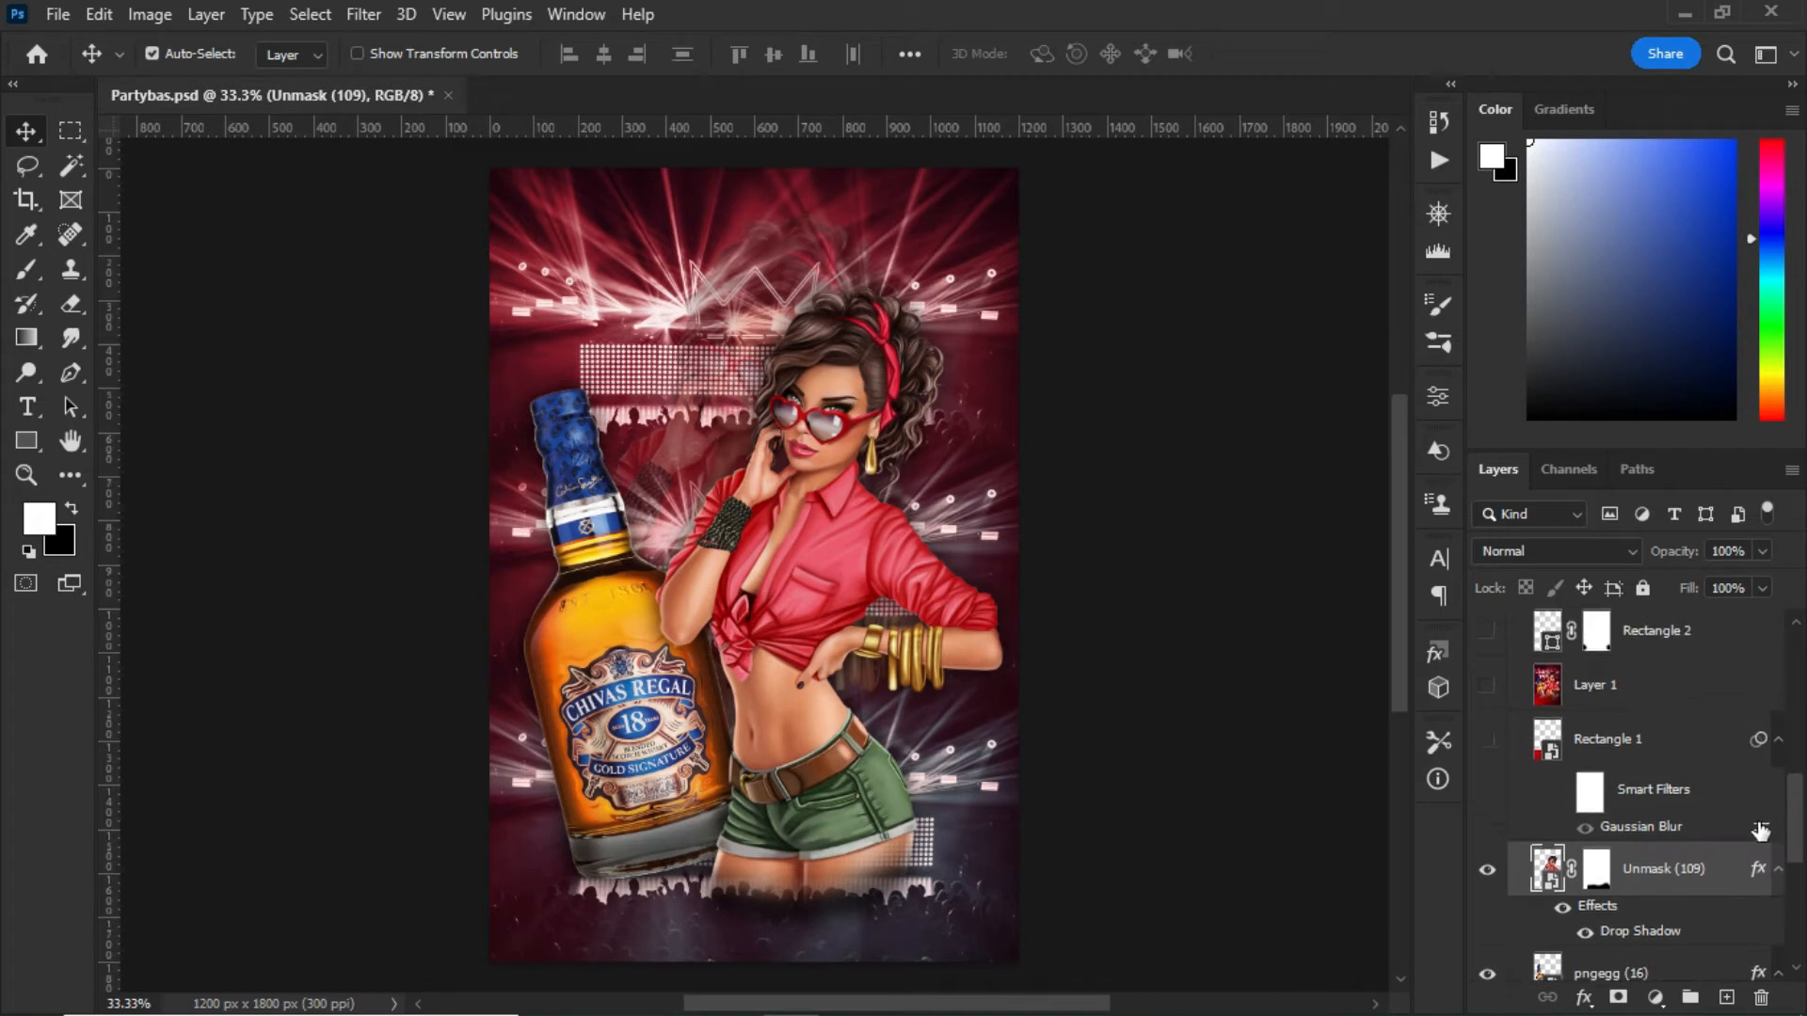
left_click(1486, 741)
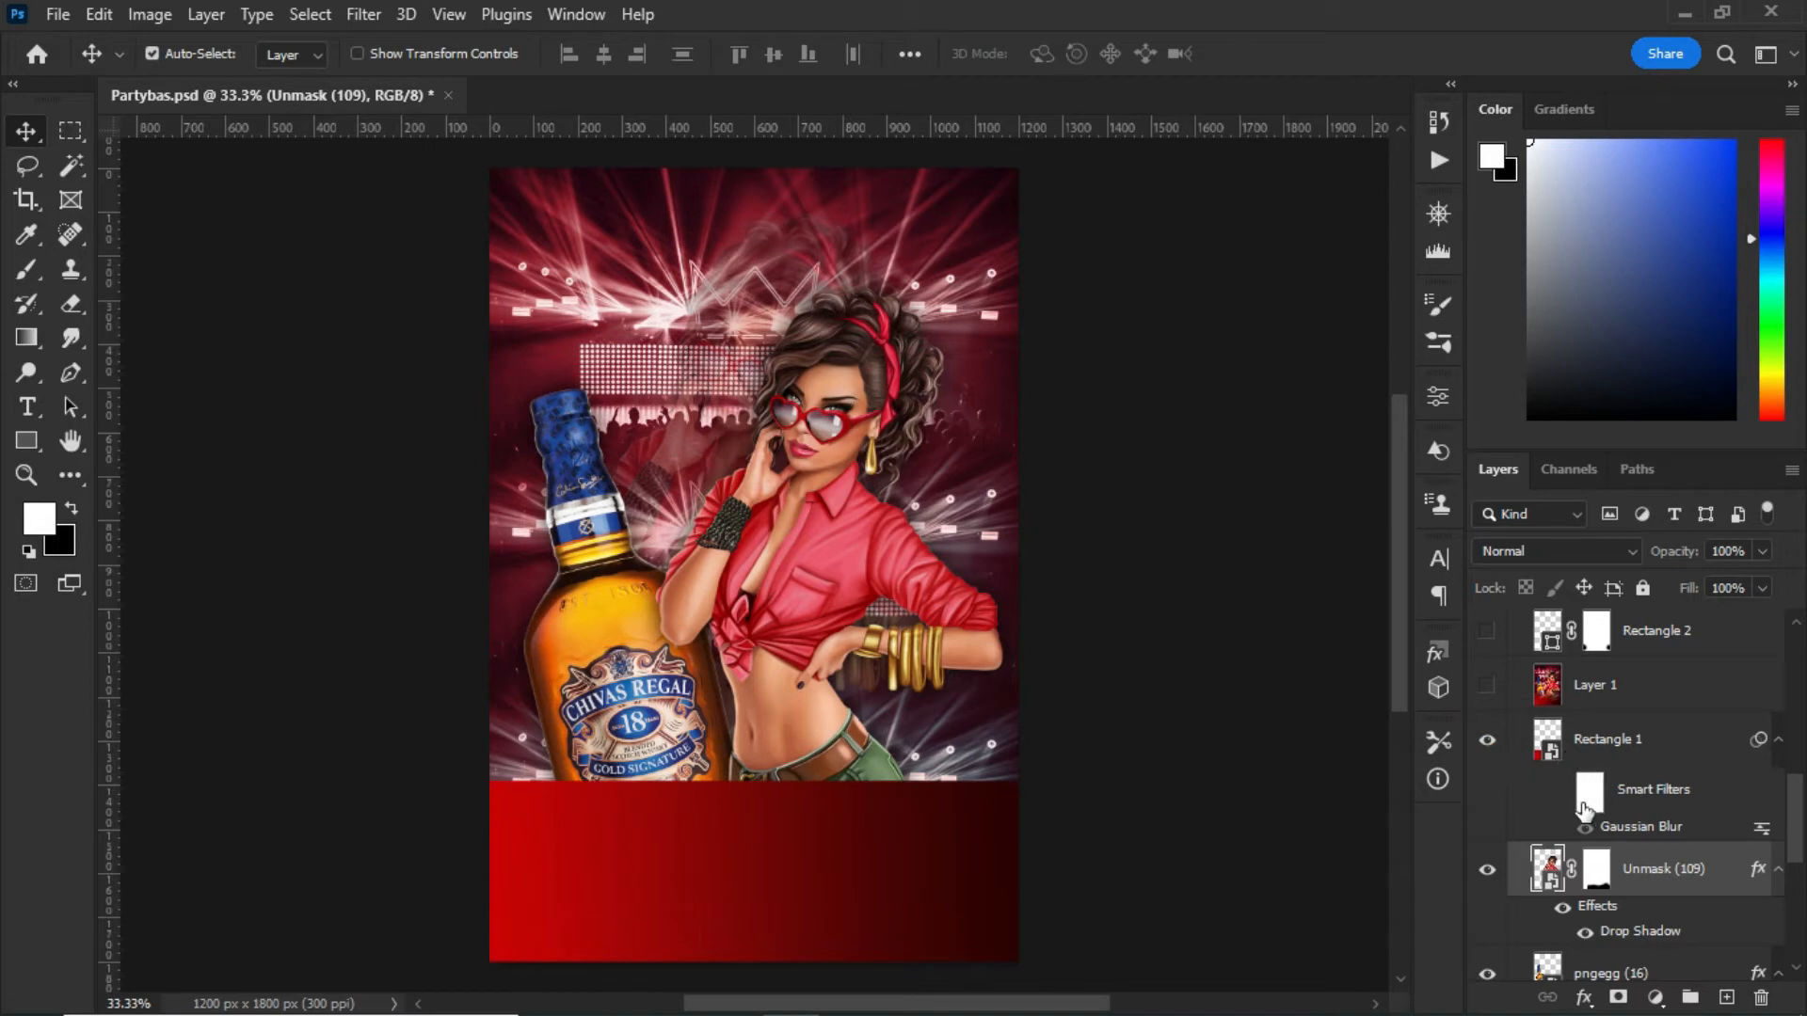
right_click(1625, 744)
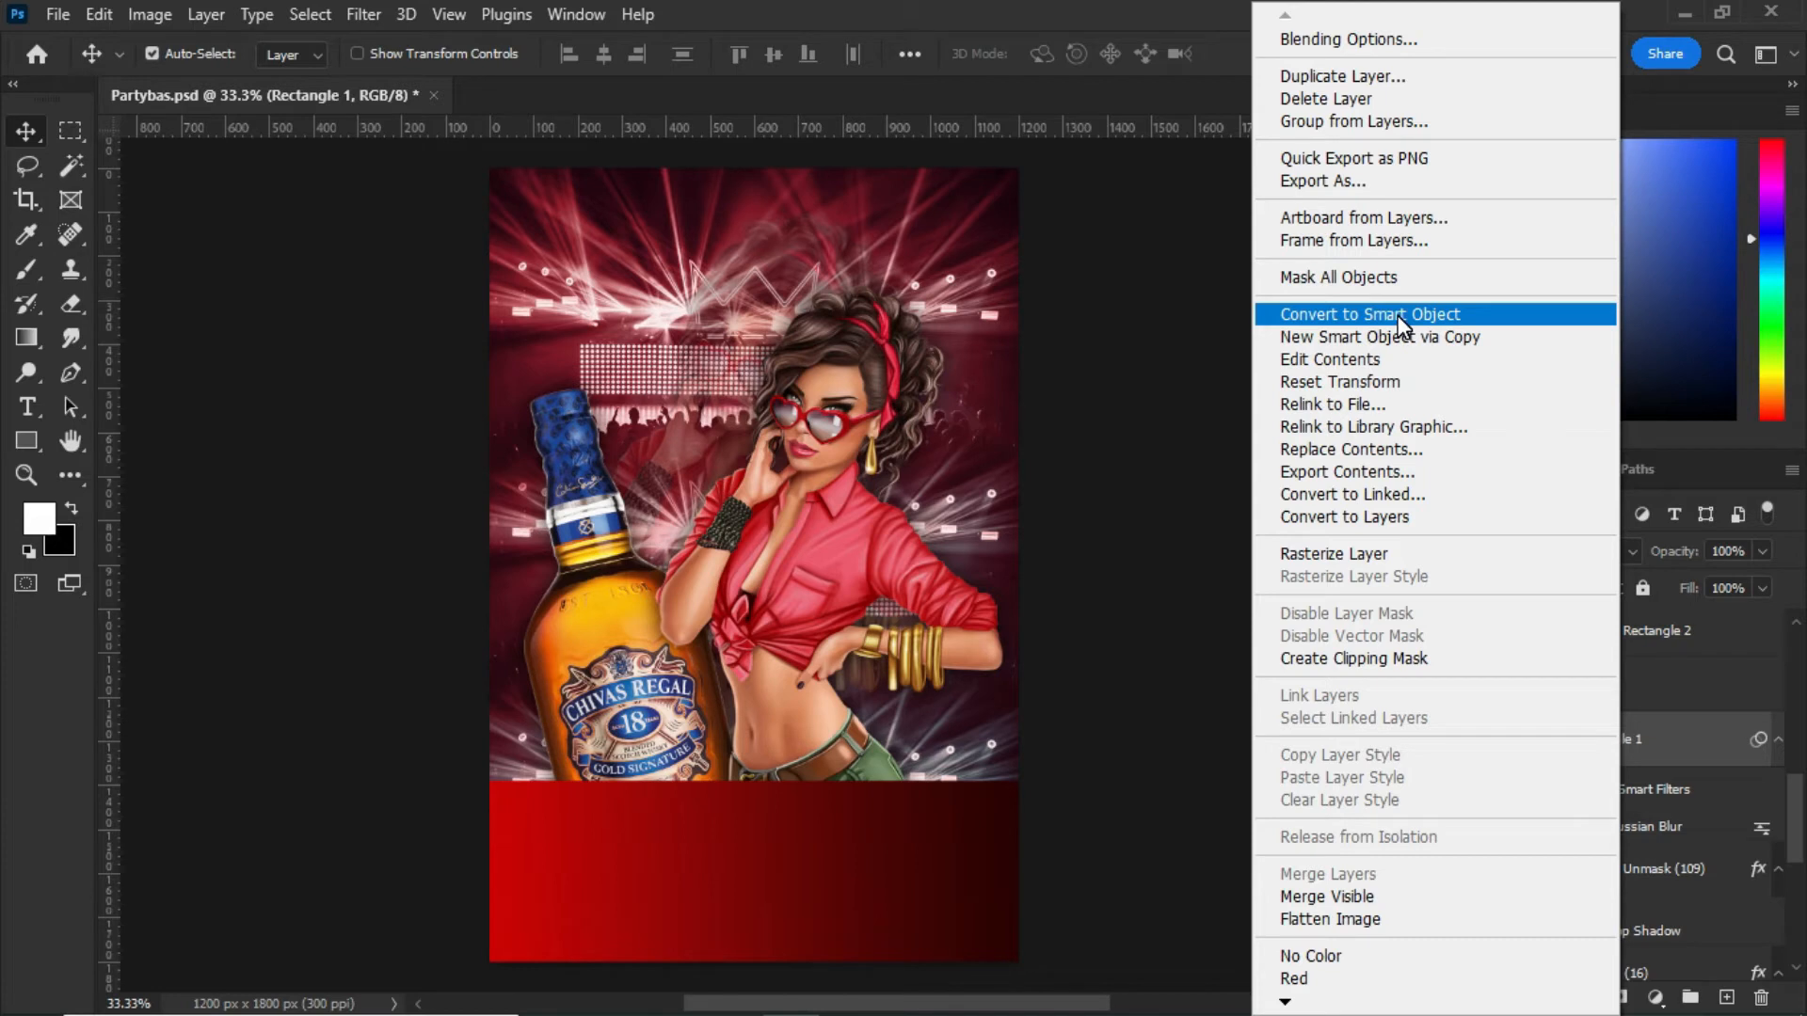
left_click(1673, 668)
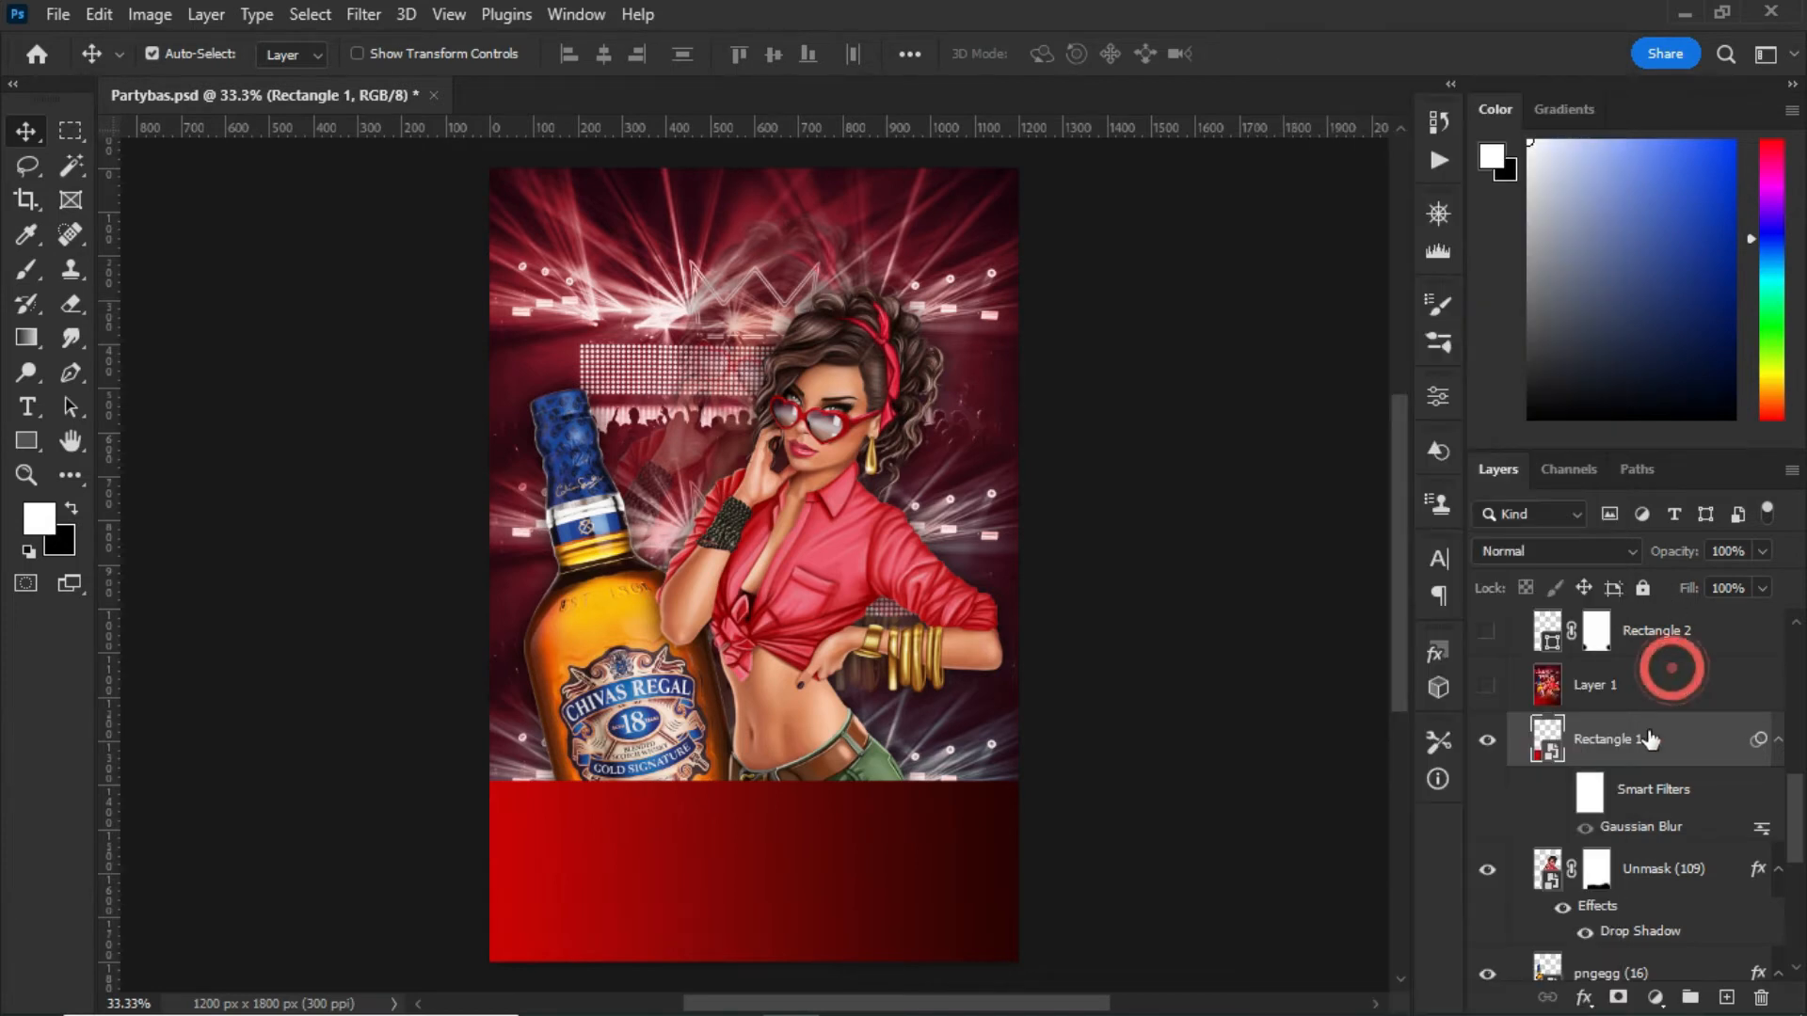
- Turn on the smart filters of Rectangle 1 and check the Gaussian Blur radius without changing it
left_click(1562, 791)
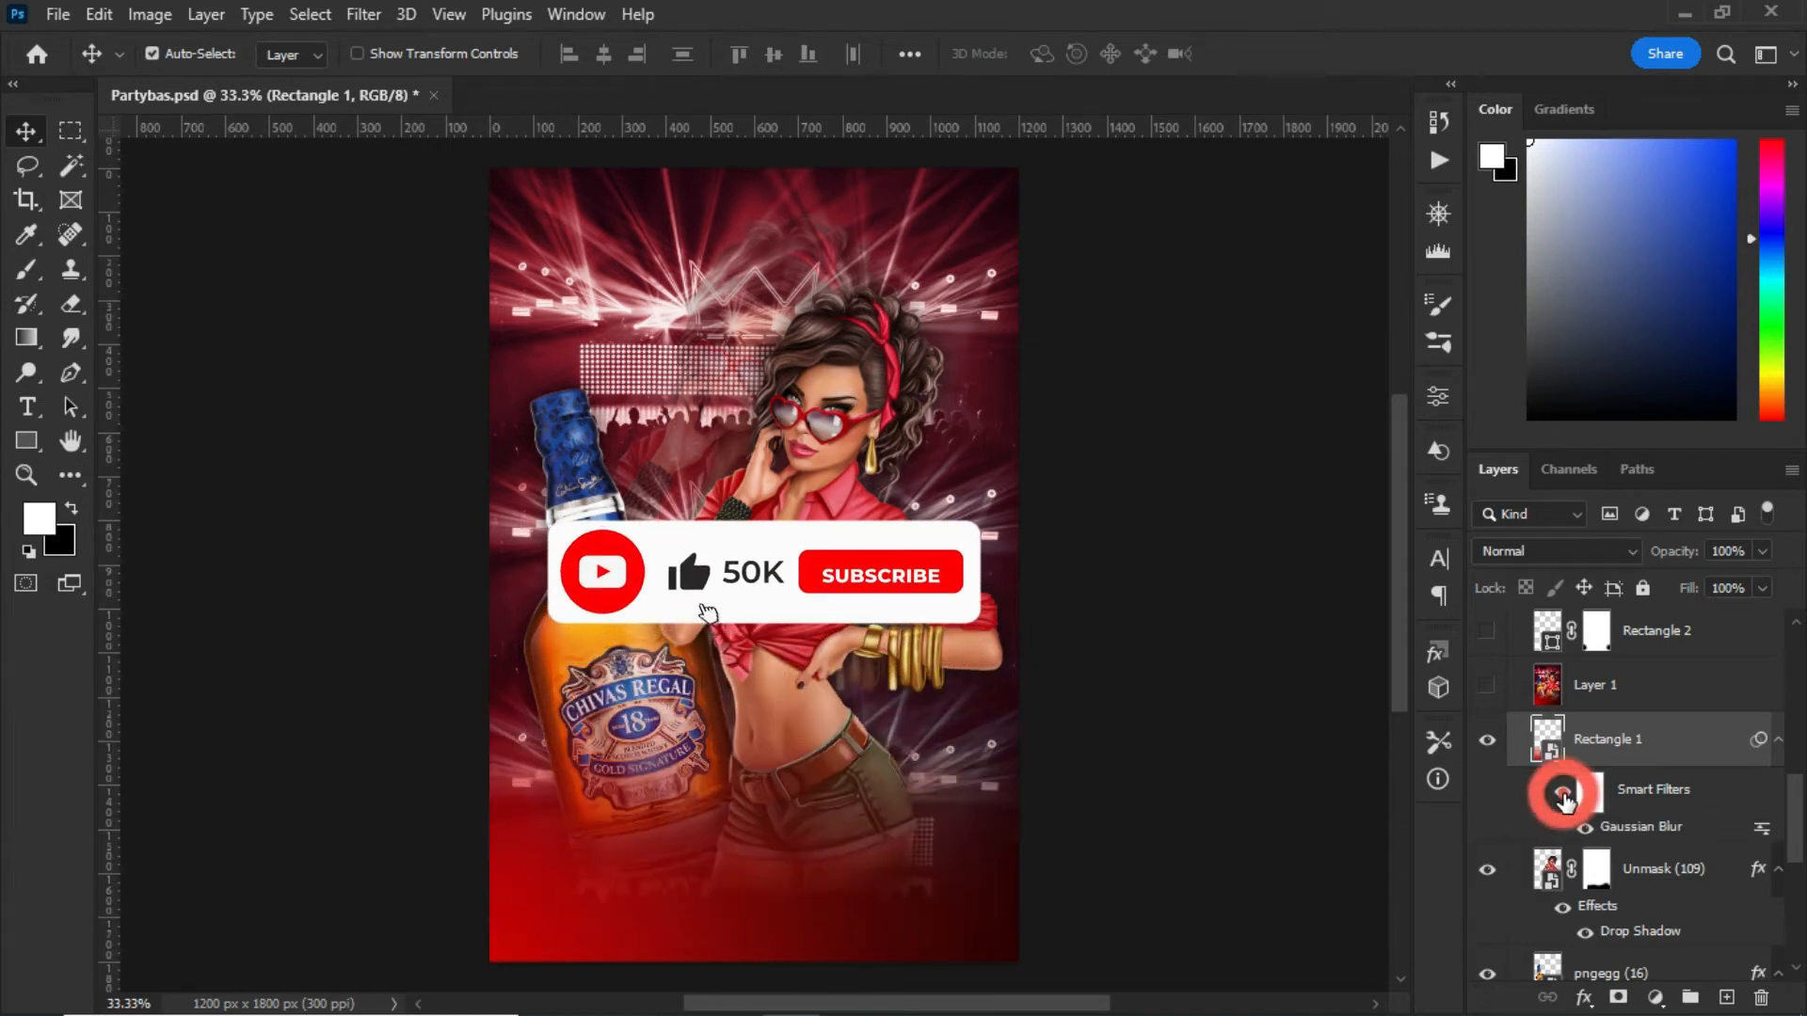
double_click(1633, 824)
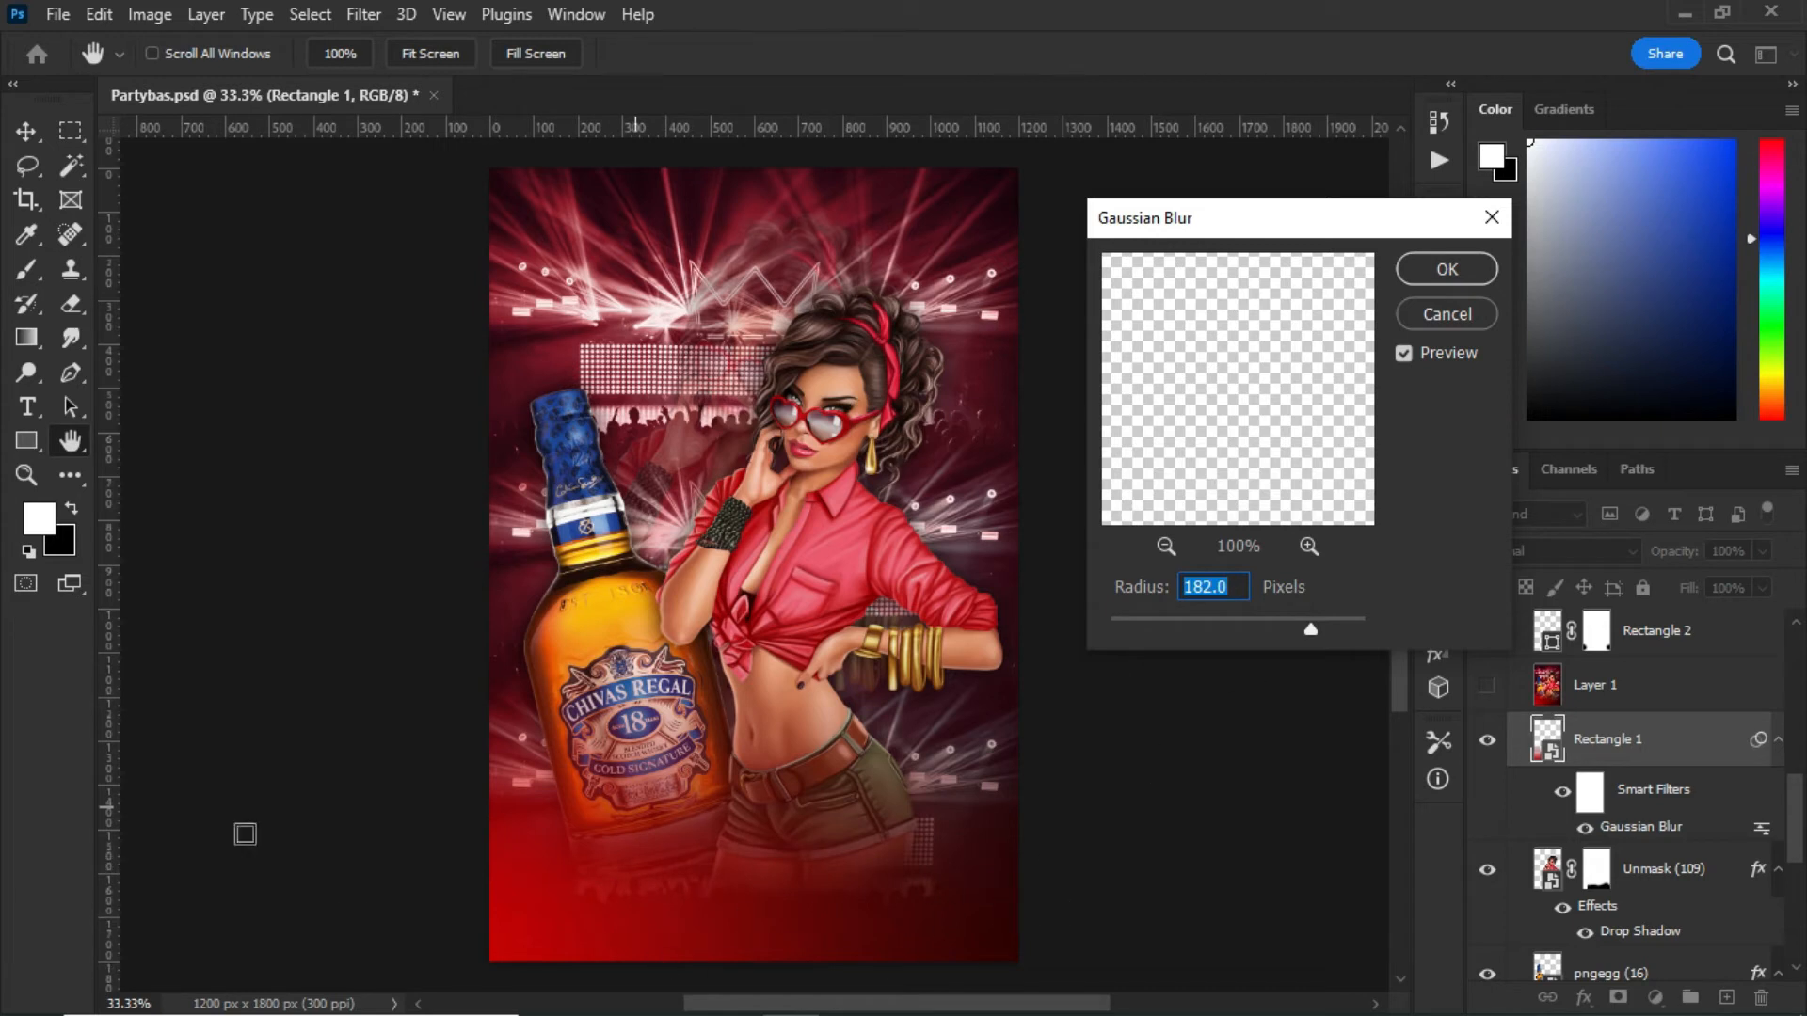
left_click(1457, 303)
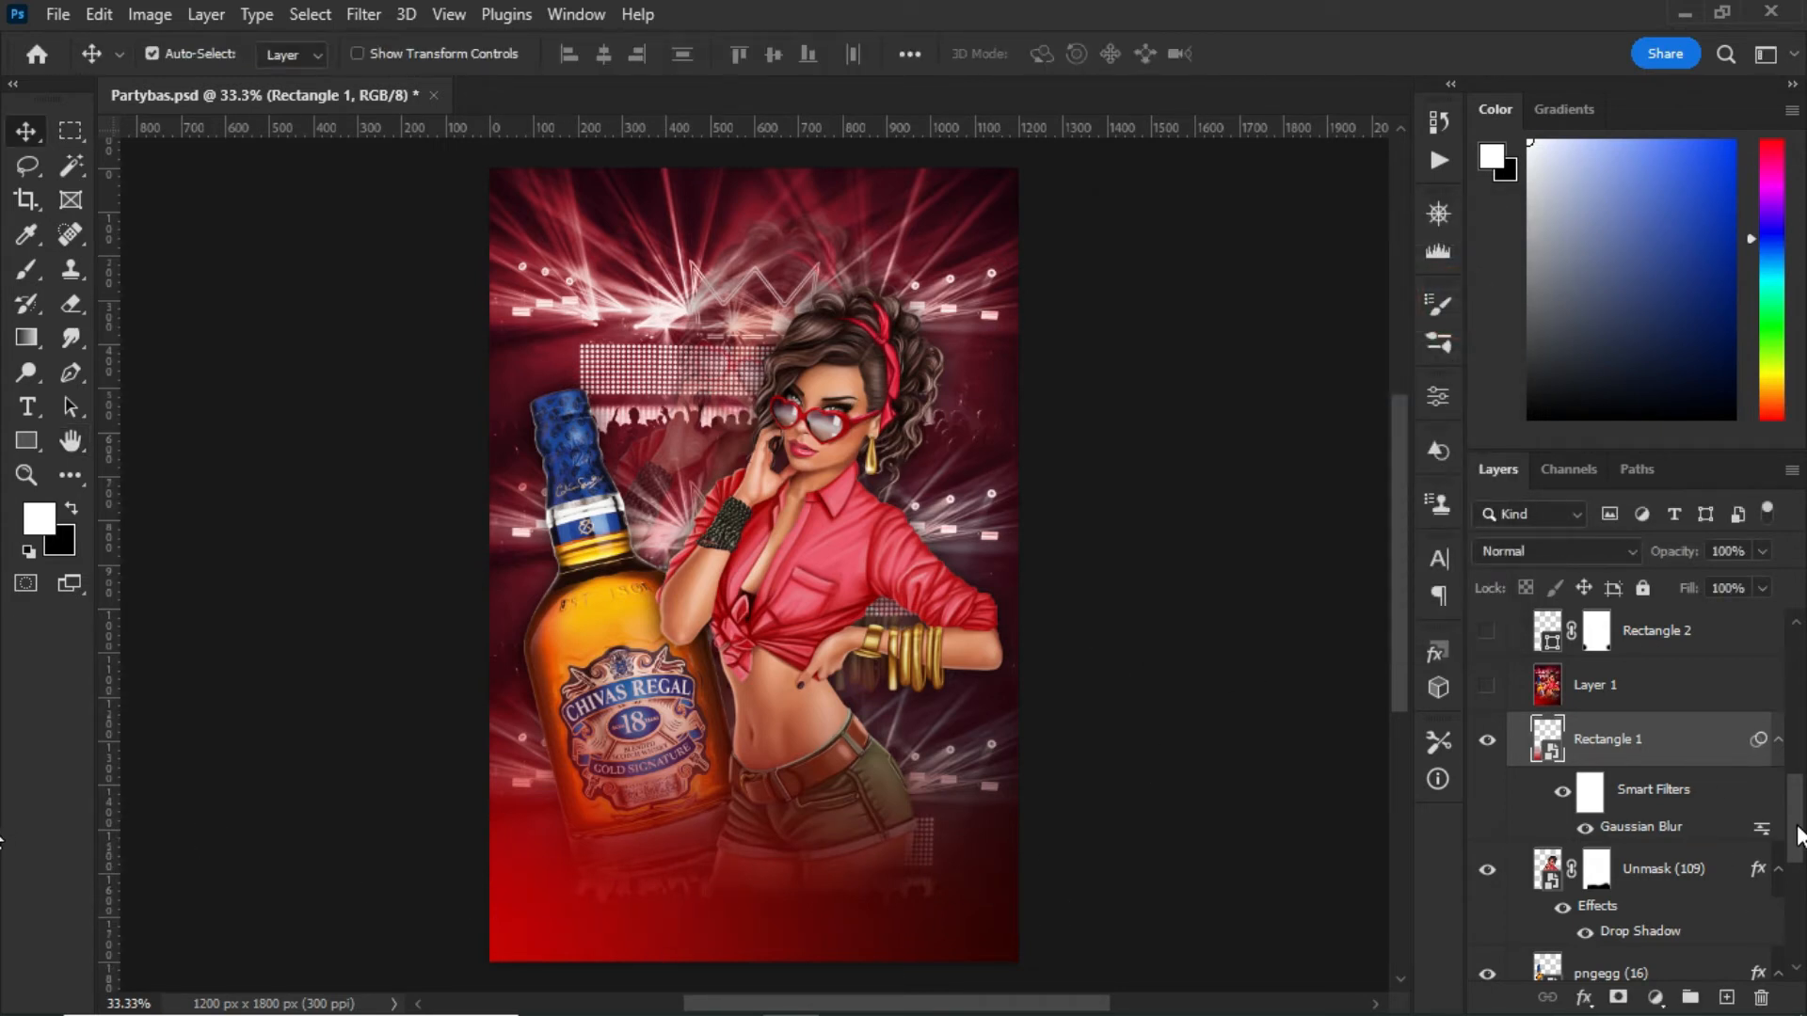
- Show Layer 1 above Rectangle 1 and select it
scroll(1798, 833, "up", 2)
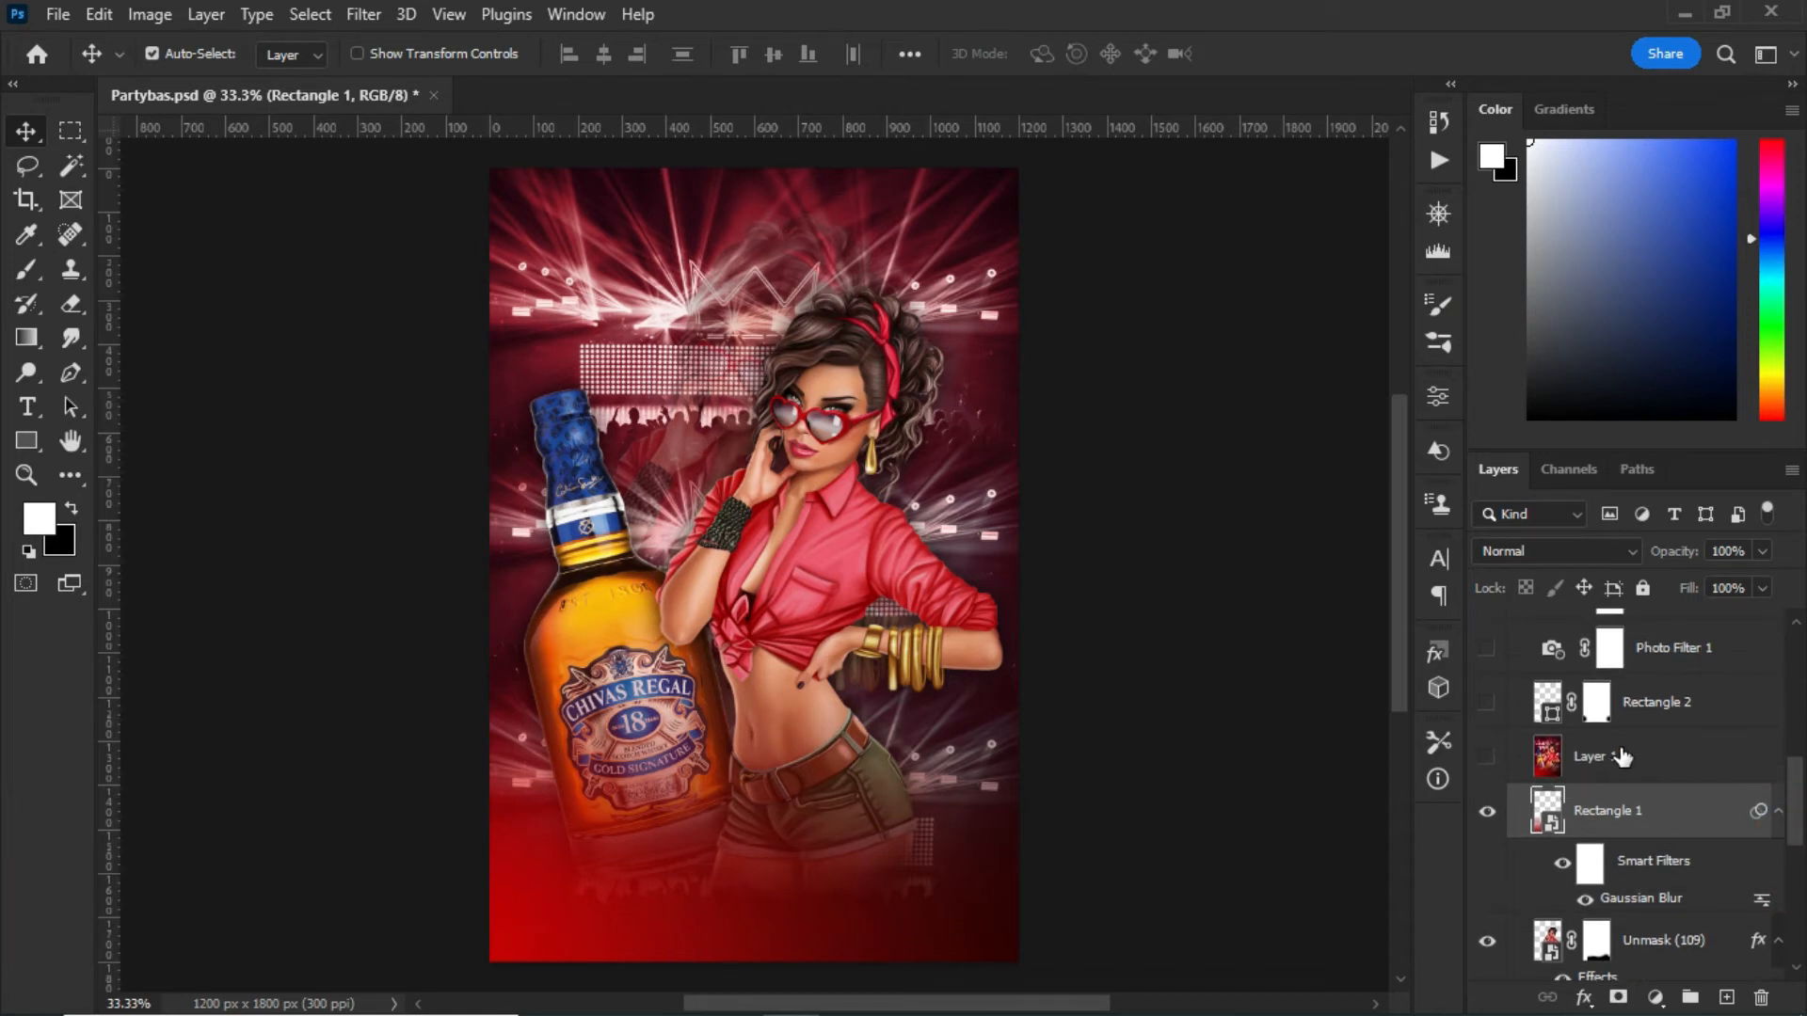
left_click(1487, 758)
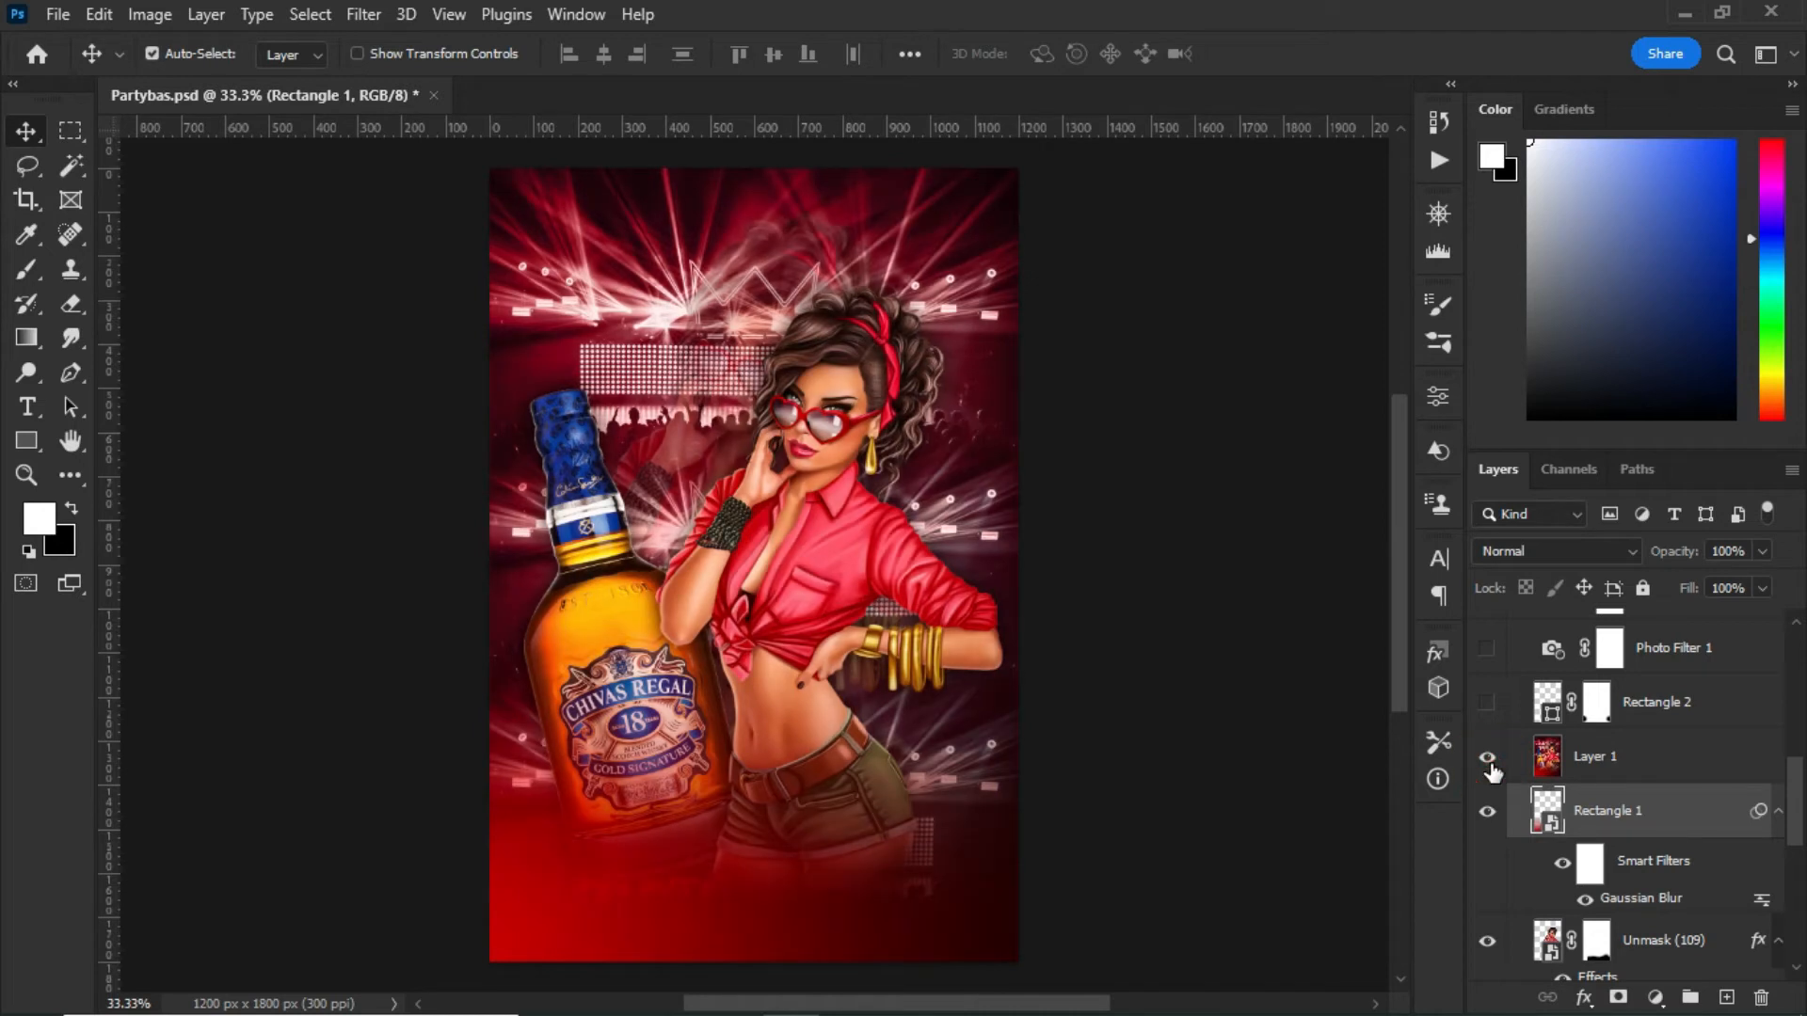
left_click(1619, 758)
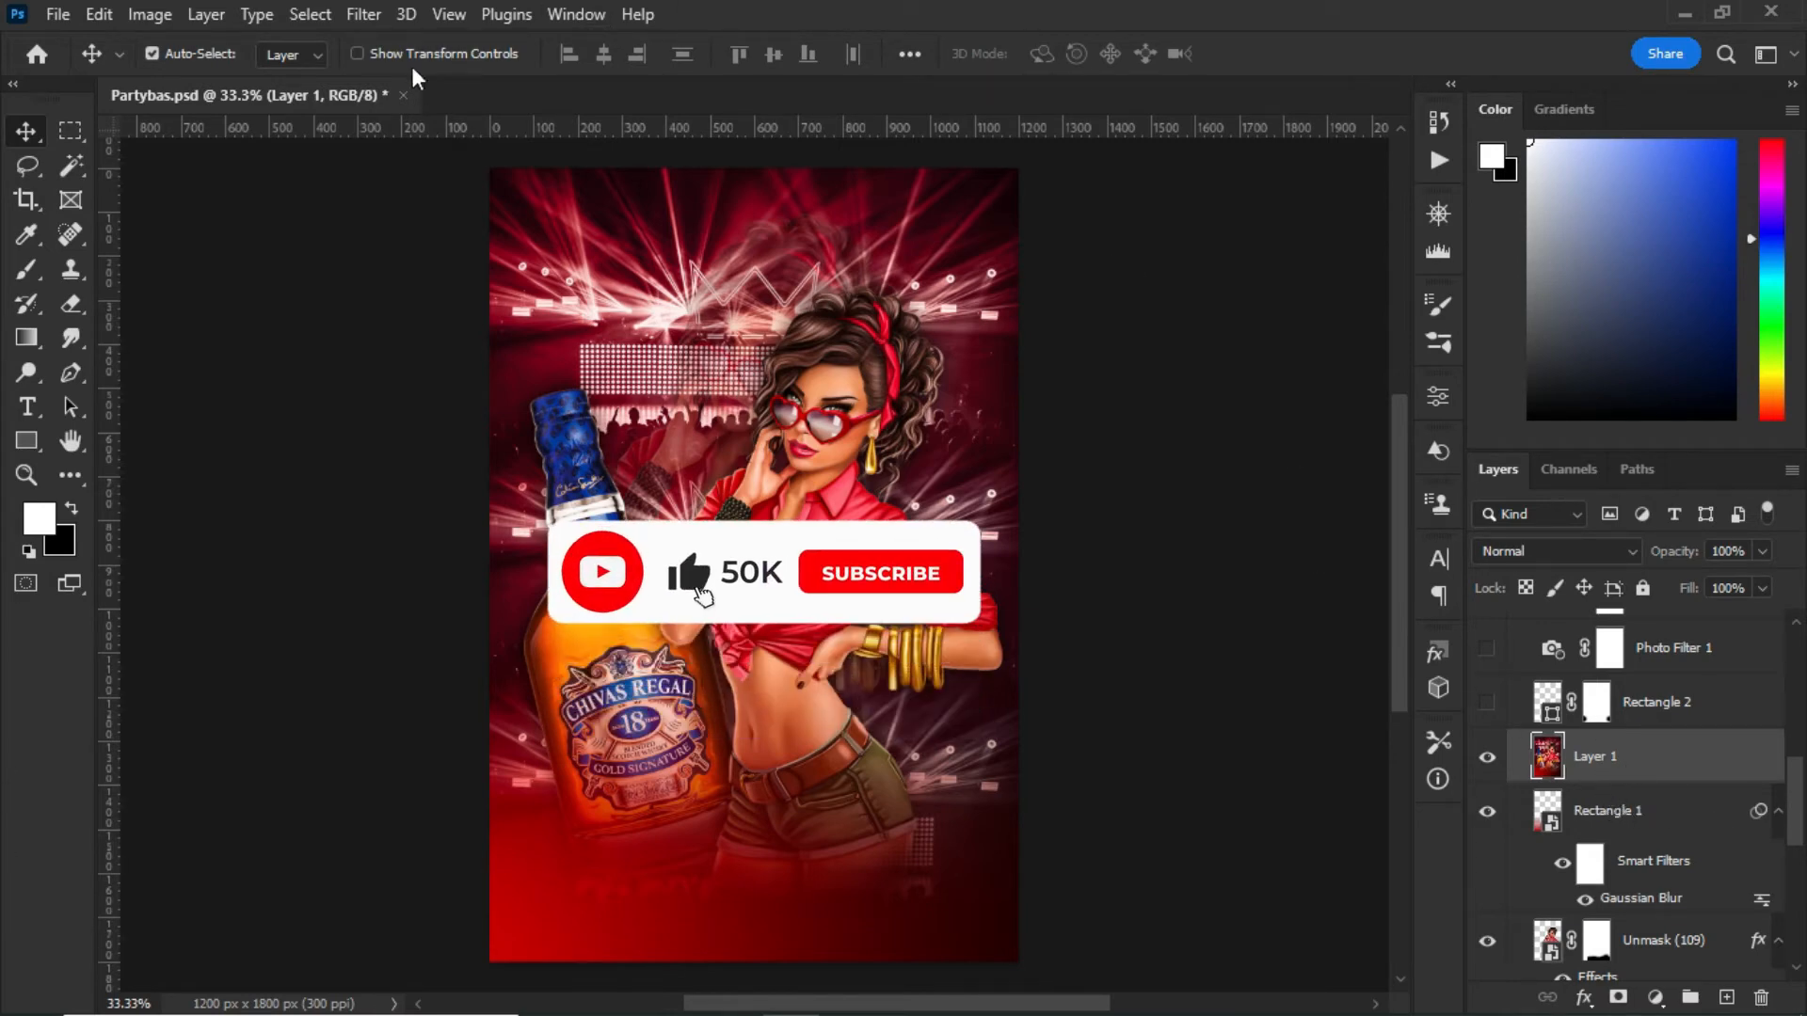
left_click(363, 15)
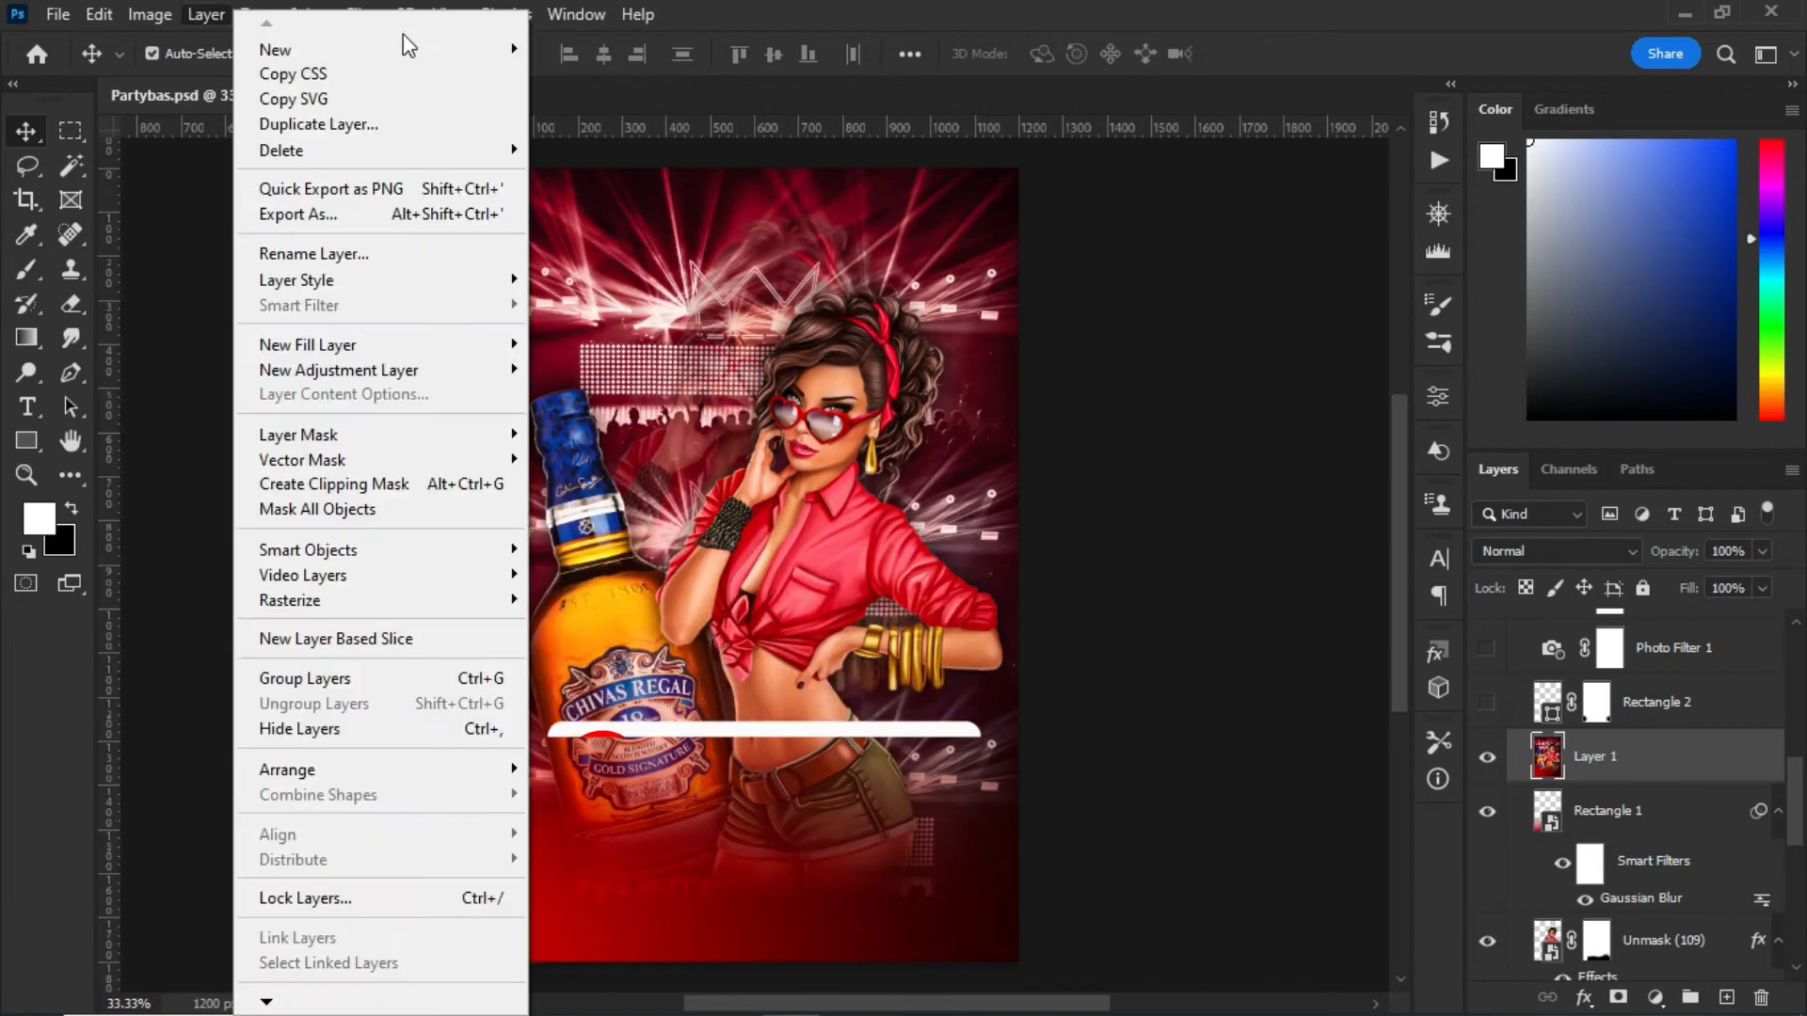
left_click(1142, 282)
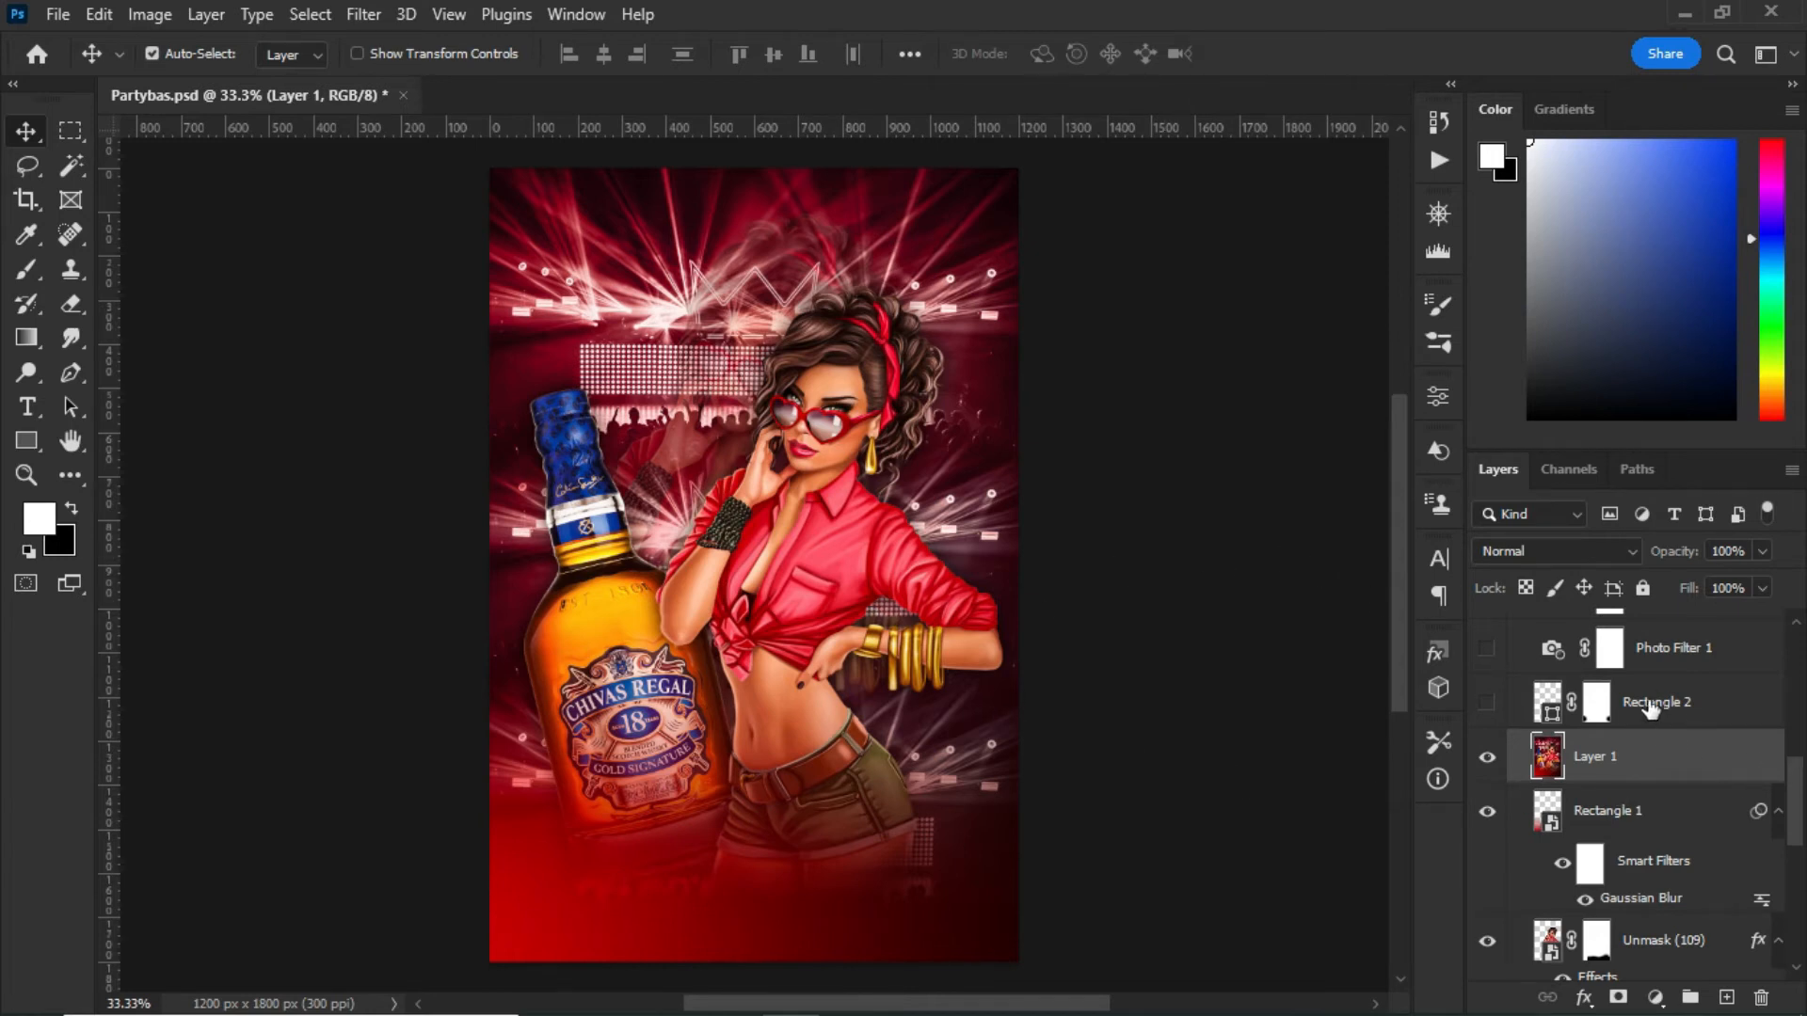
- Show the Rectangle 2 bar and the Photo Filter 1 adjustment, and check the photo filter's settings
left_click(1488, 703)
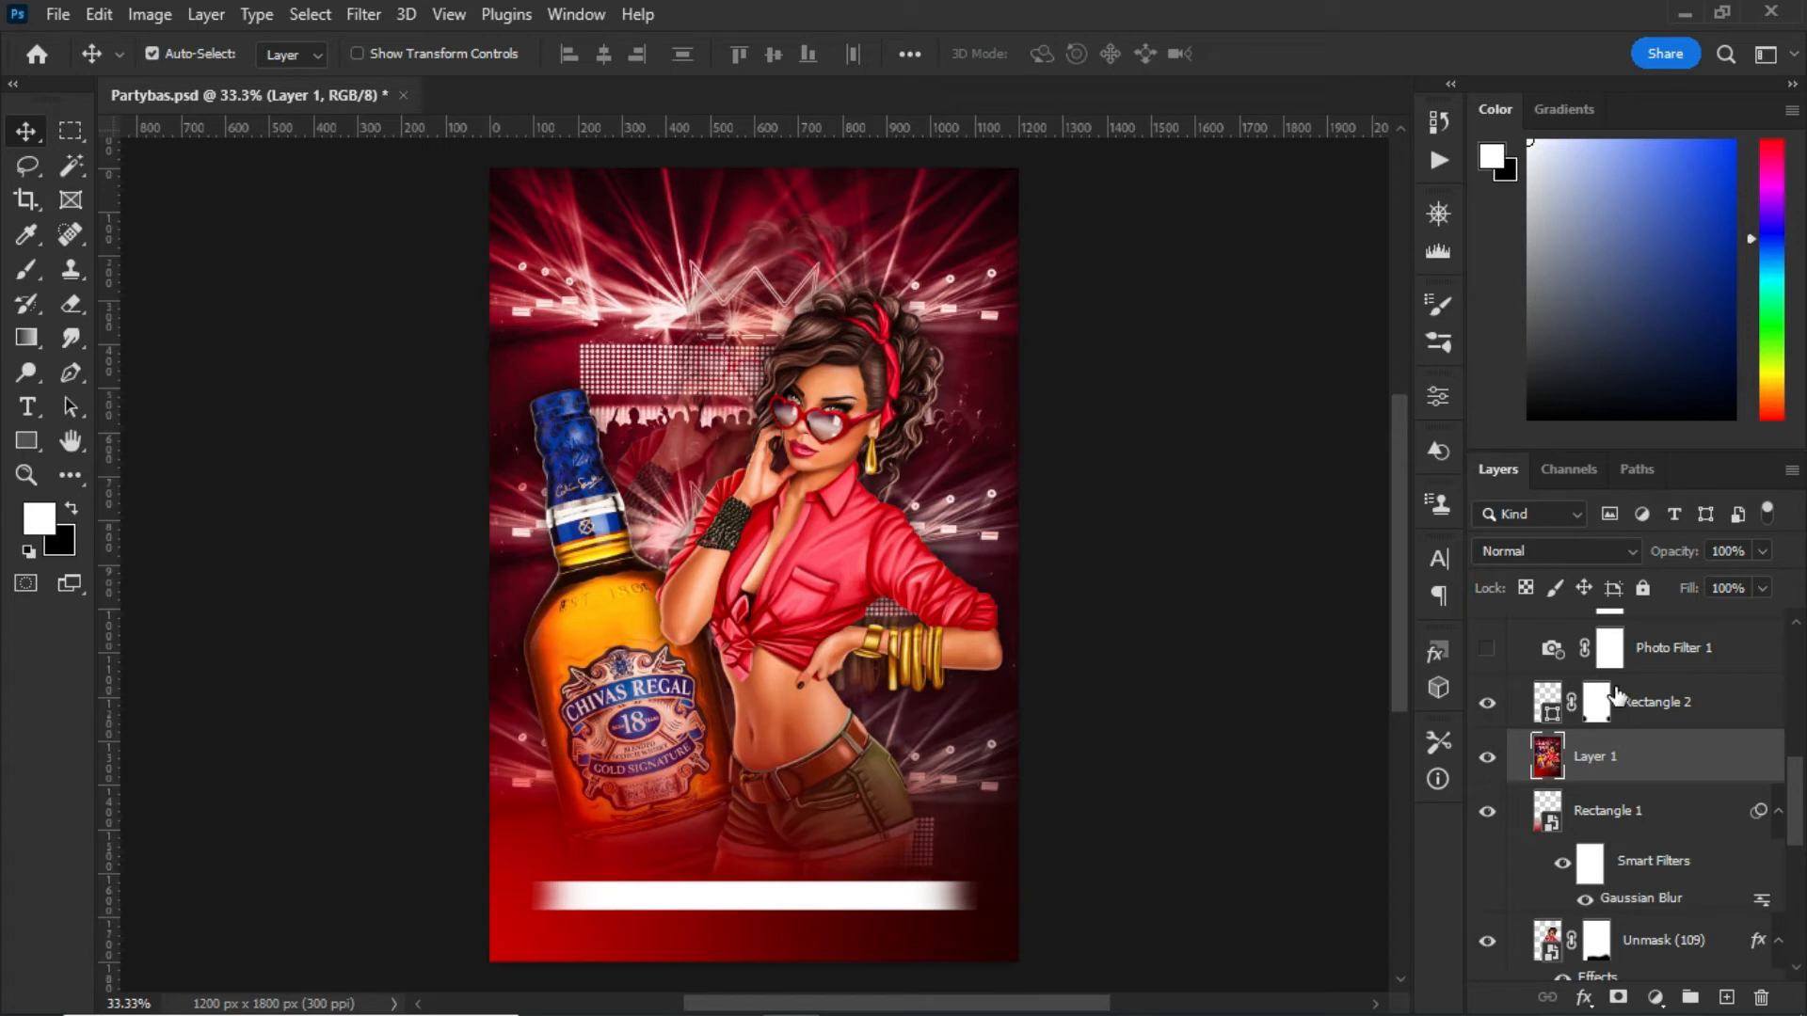
left_click(1671, 706)
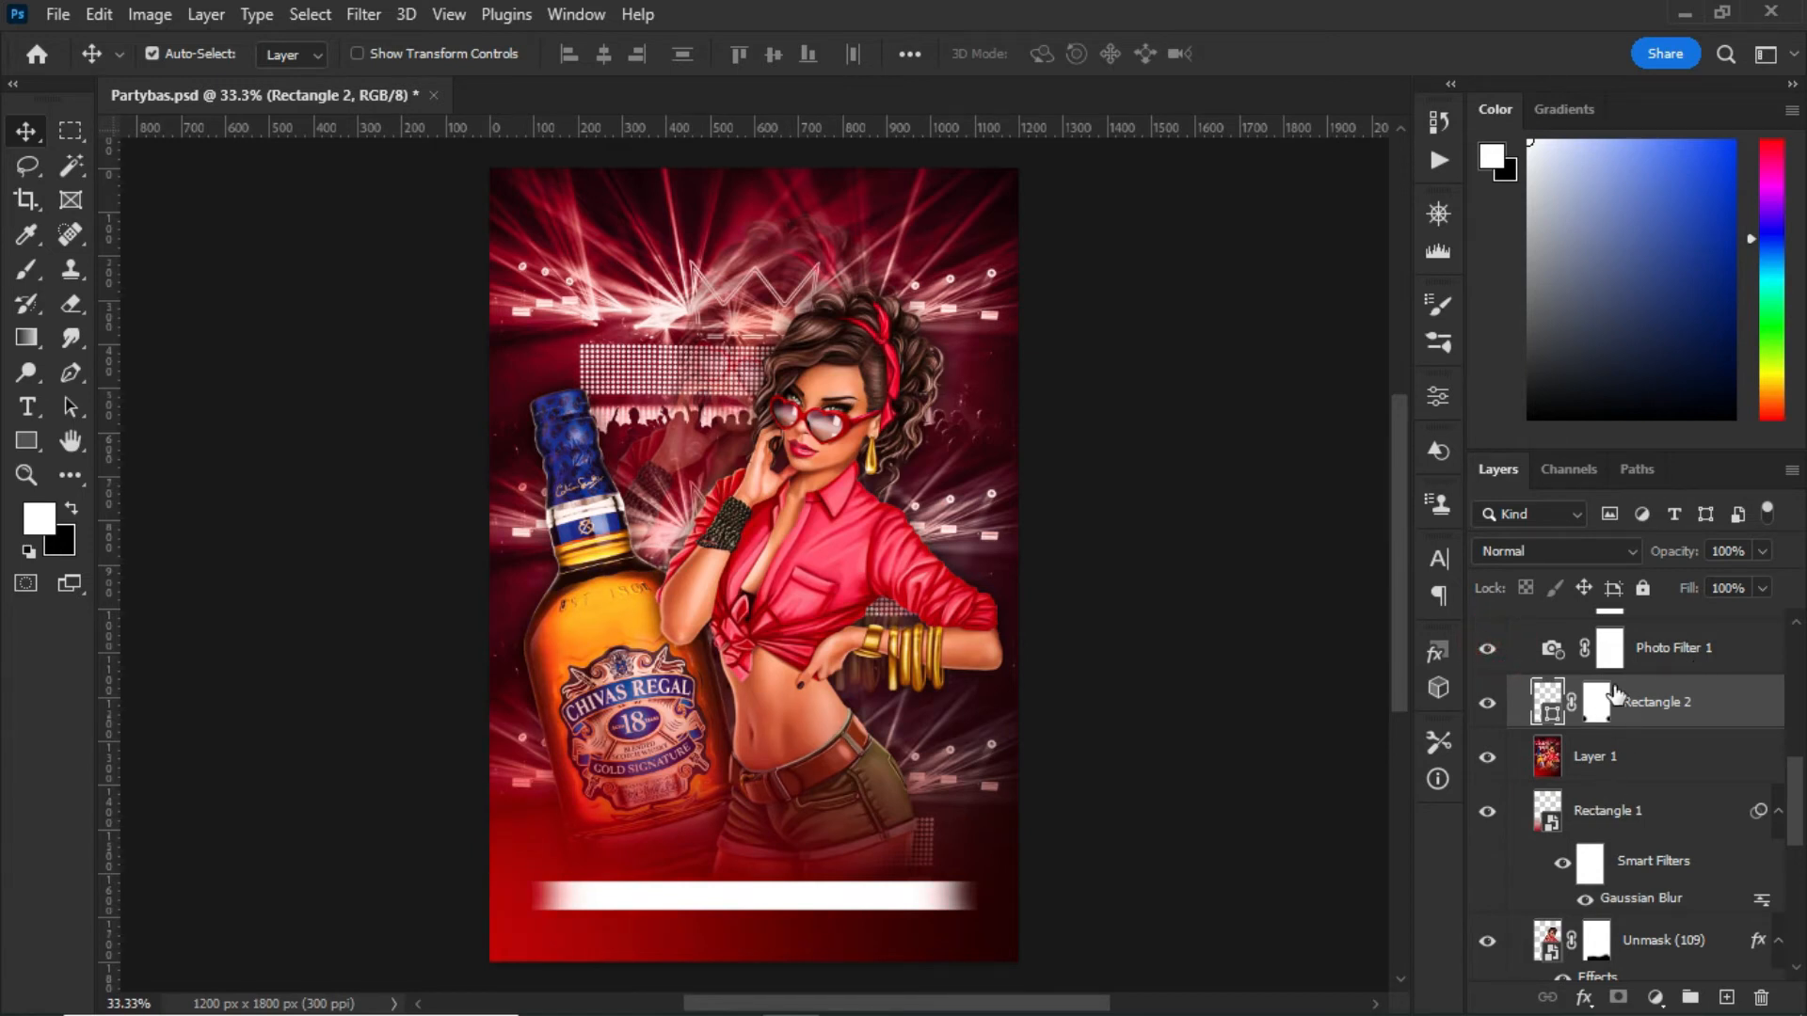
left_click(1555, 649)
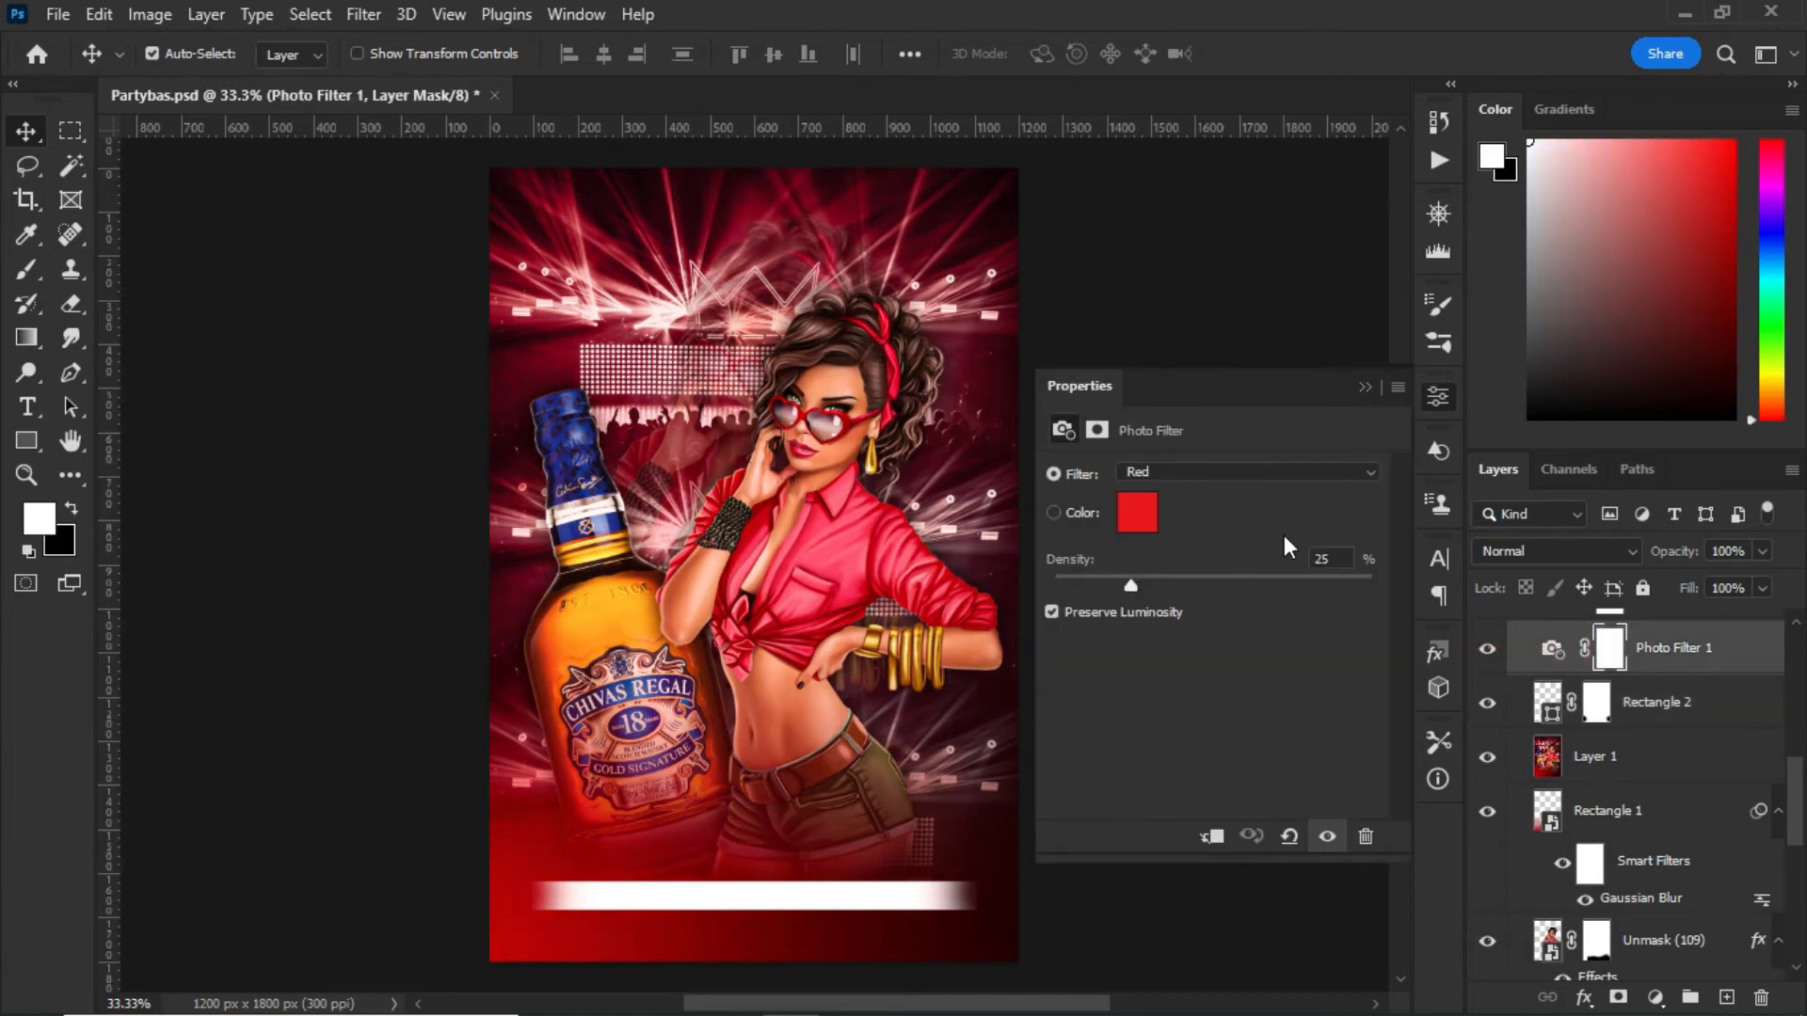
left_click(1363, 387)
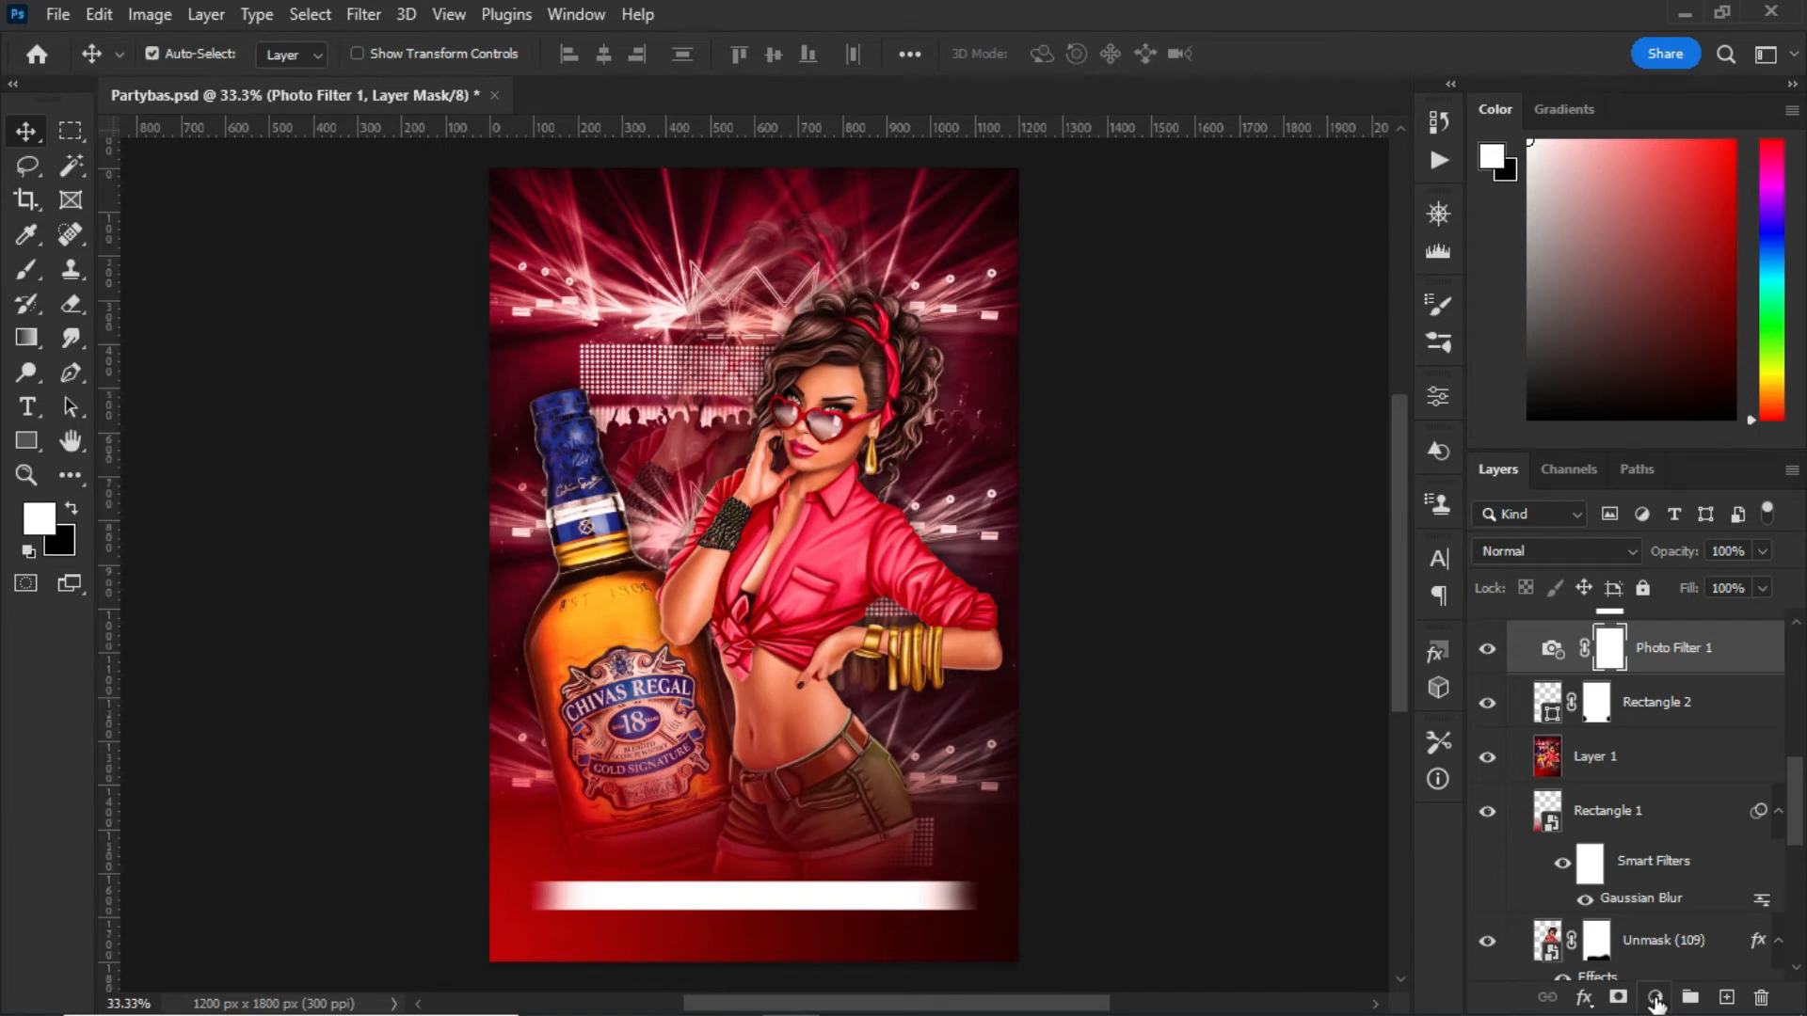
left_click(1656, 1000)
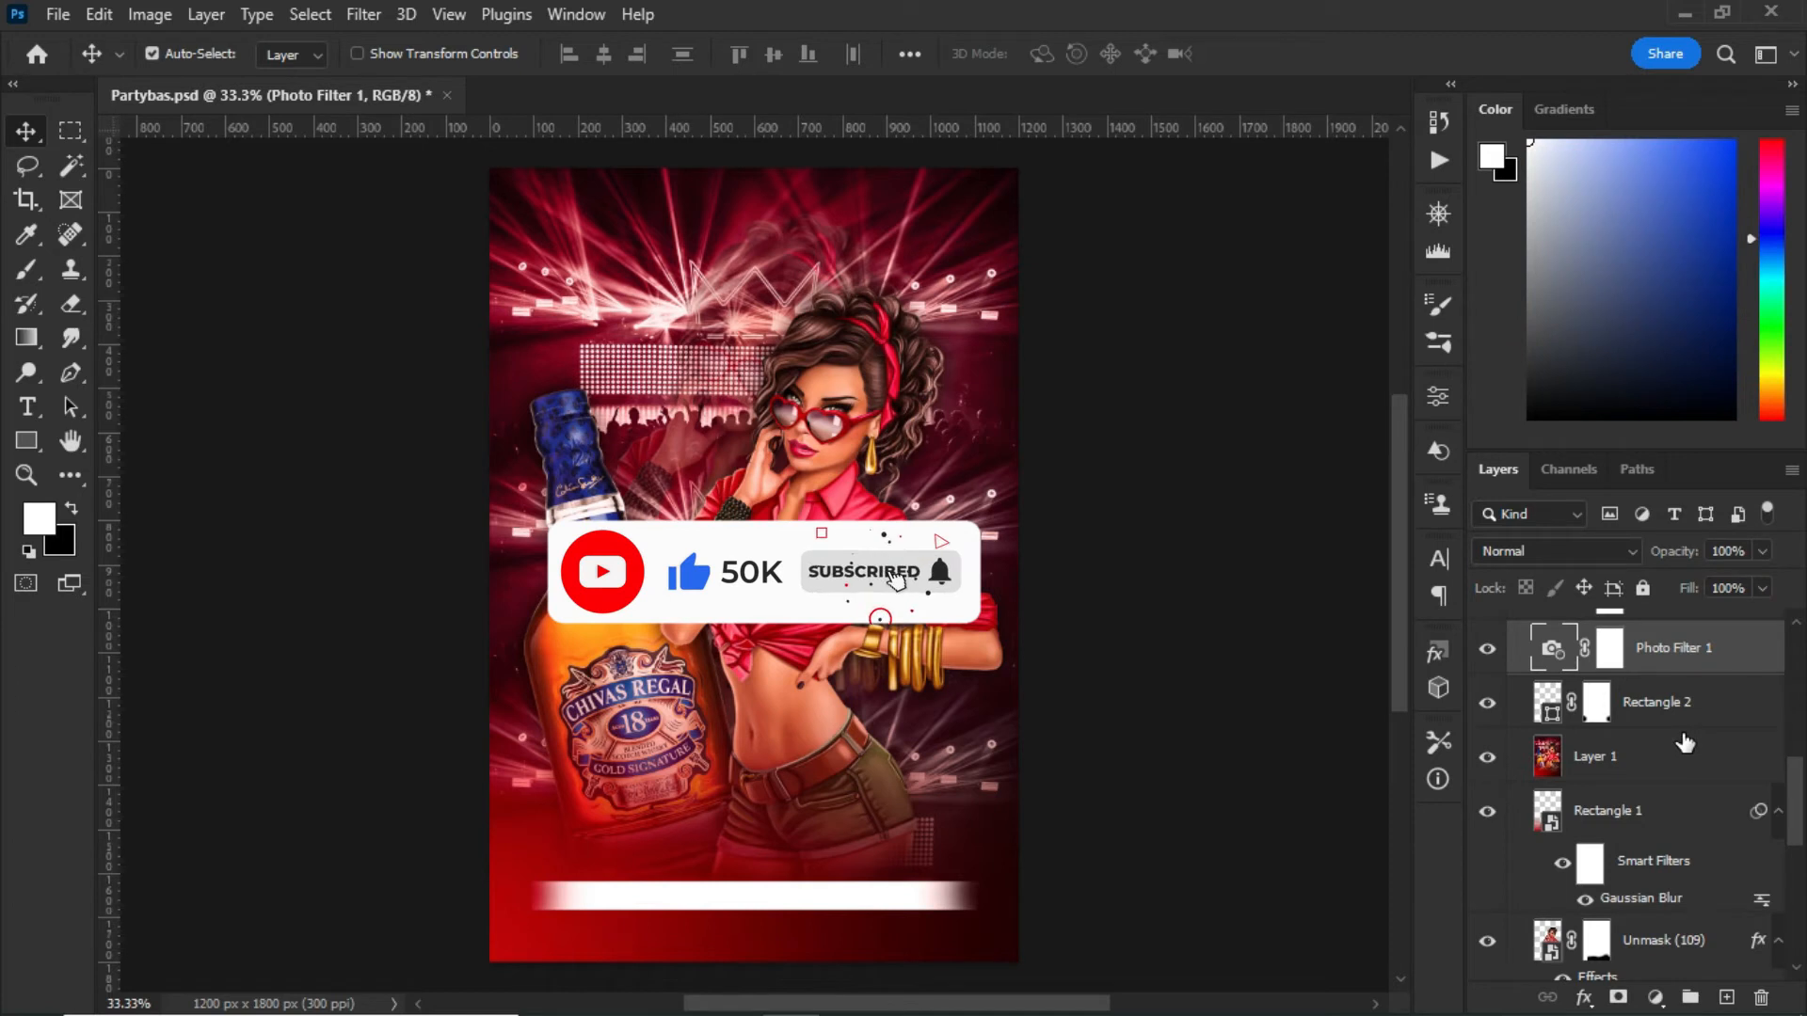
- Show the Vibrance 1 adjustment layer and check its vibrance and saturation settings without changing them
scroll(1683, 741, "up", 2)
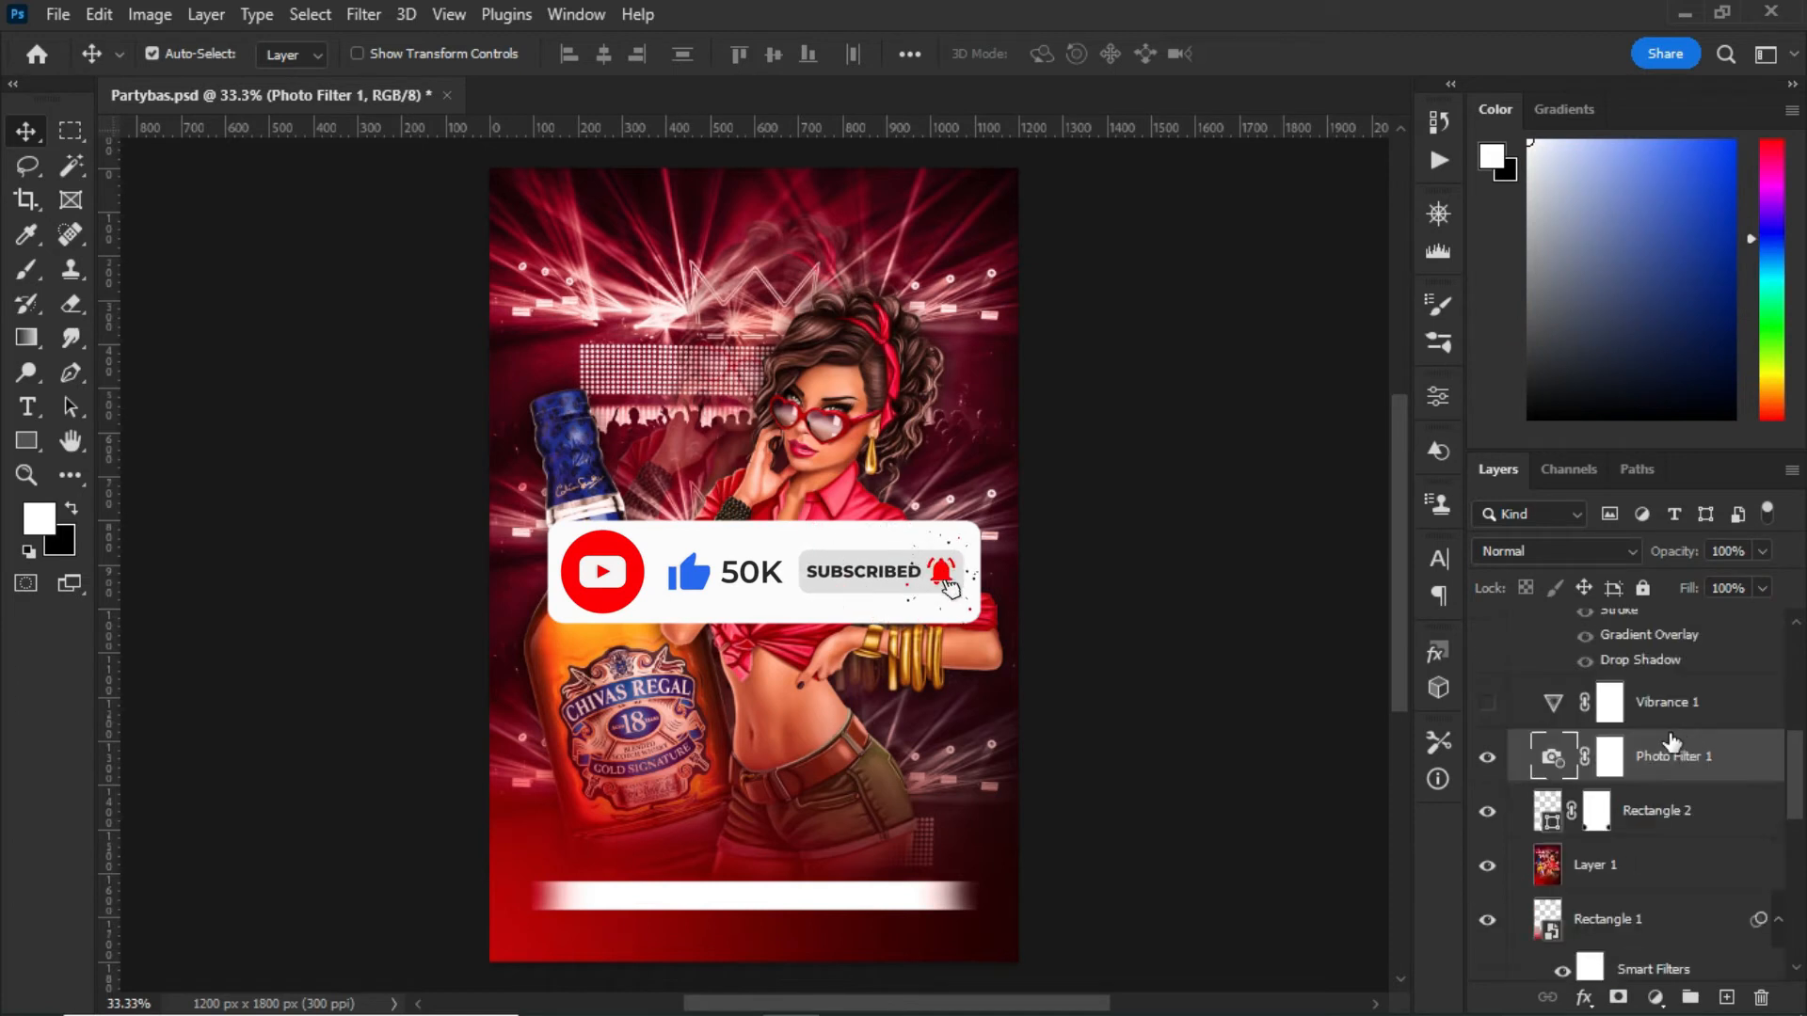
left_click(1487, 702)
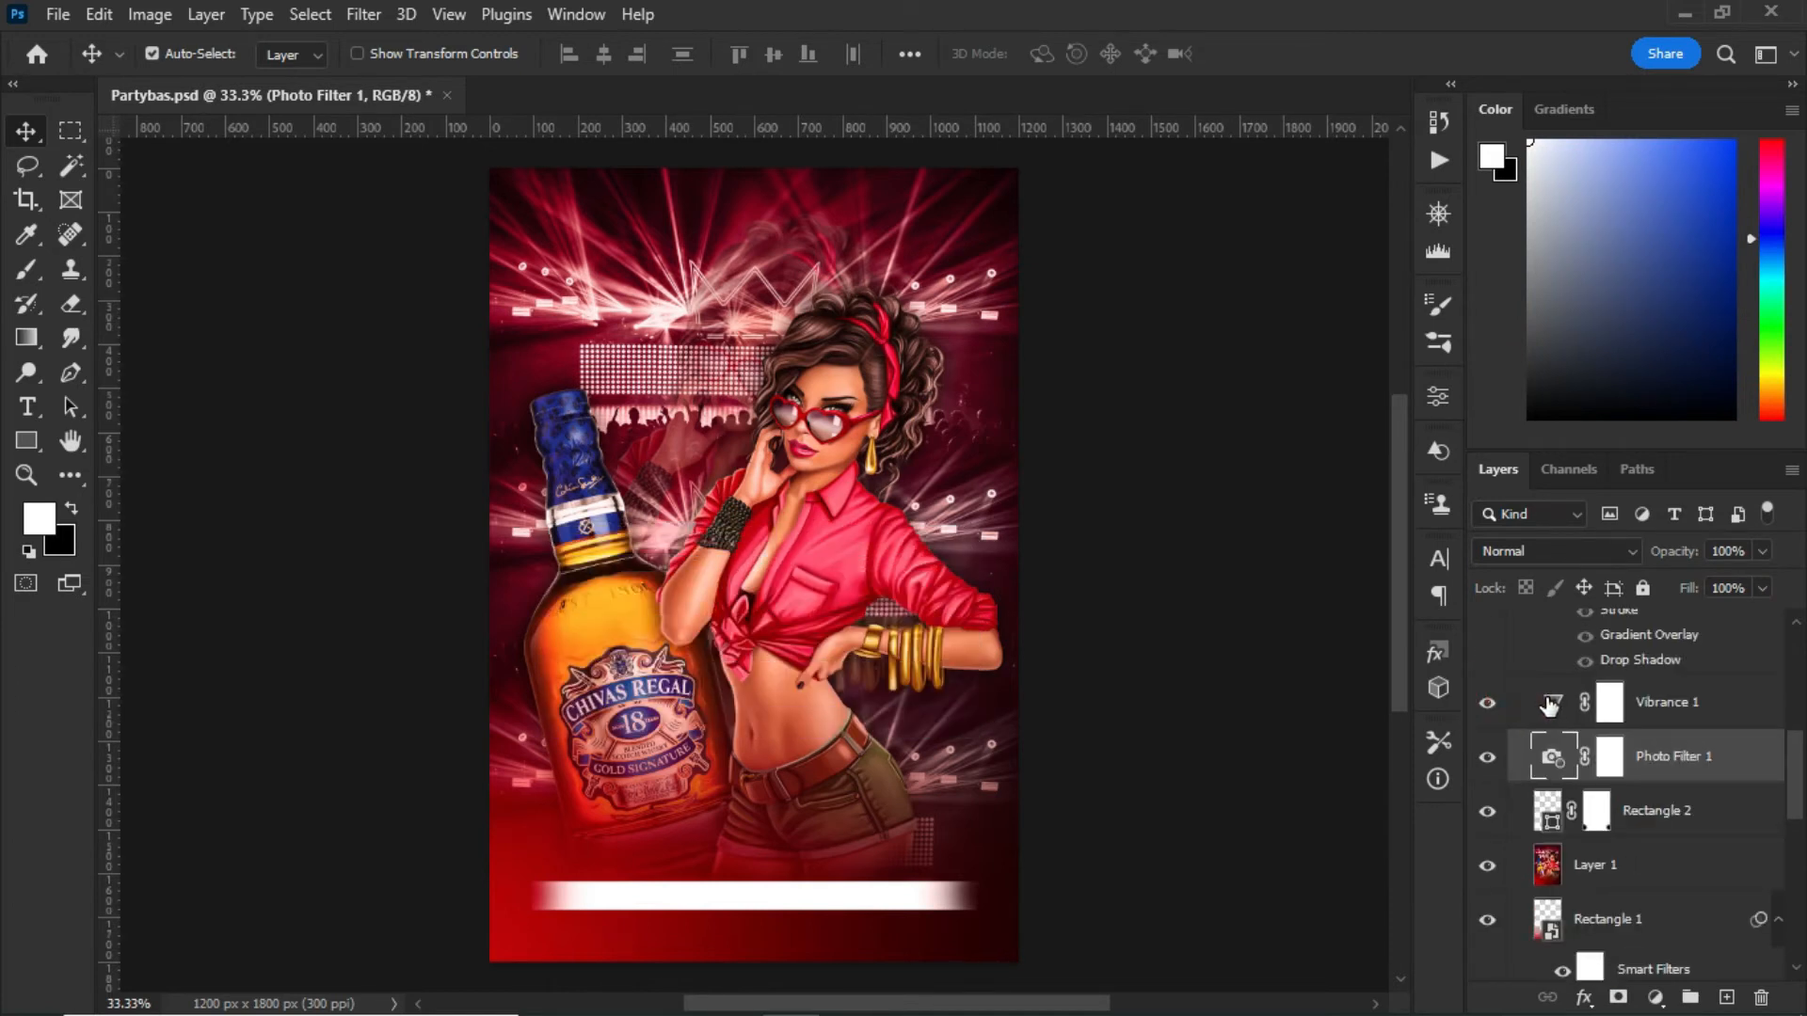
double_click(1550, 704)
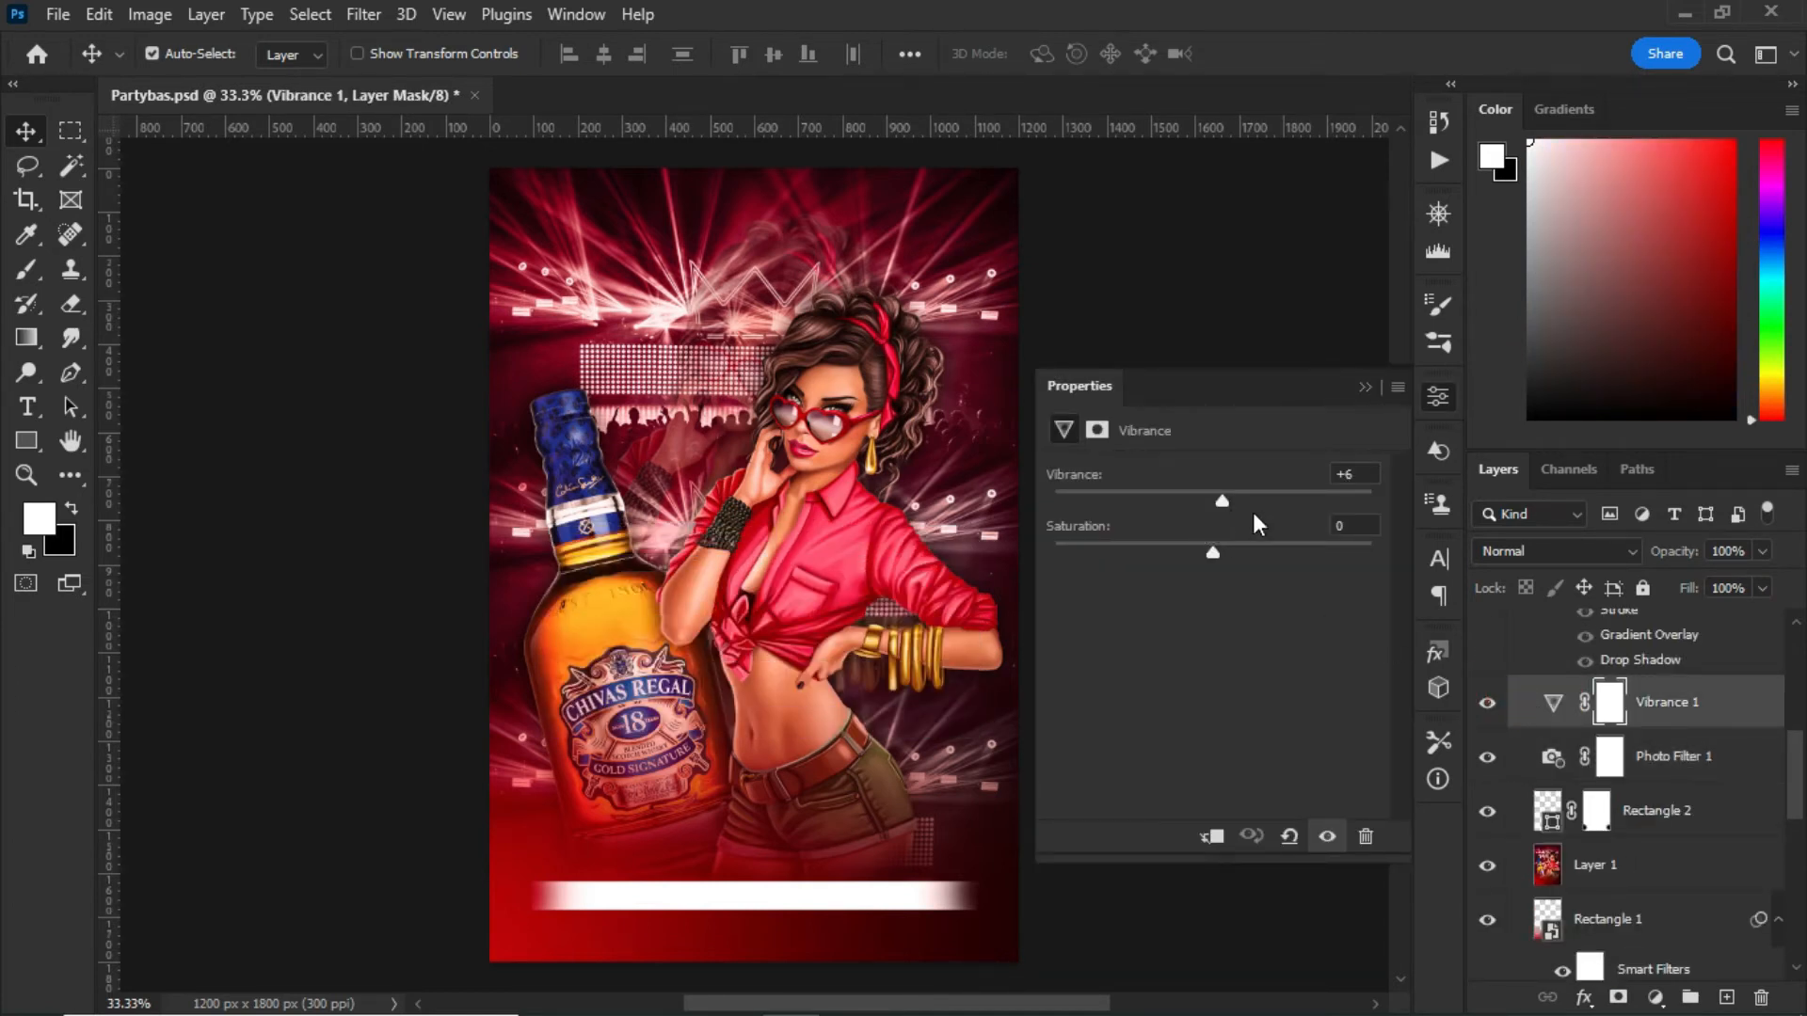
left_click(1361, 387)
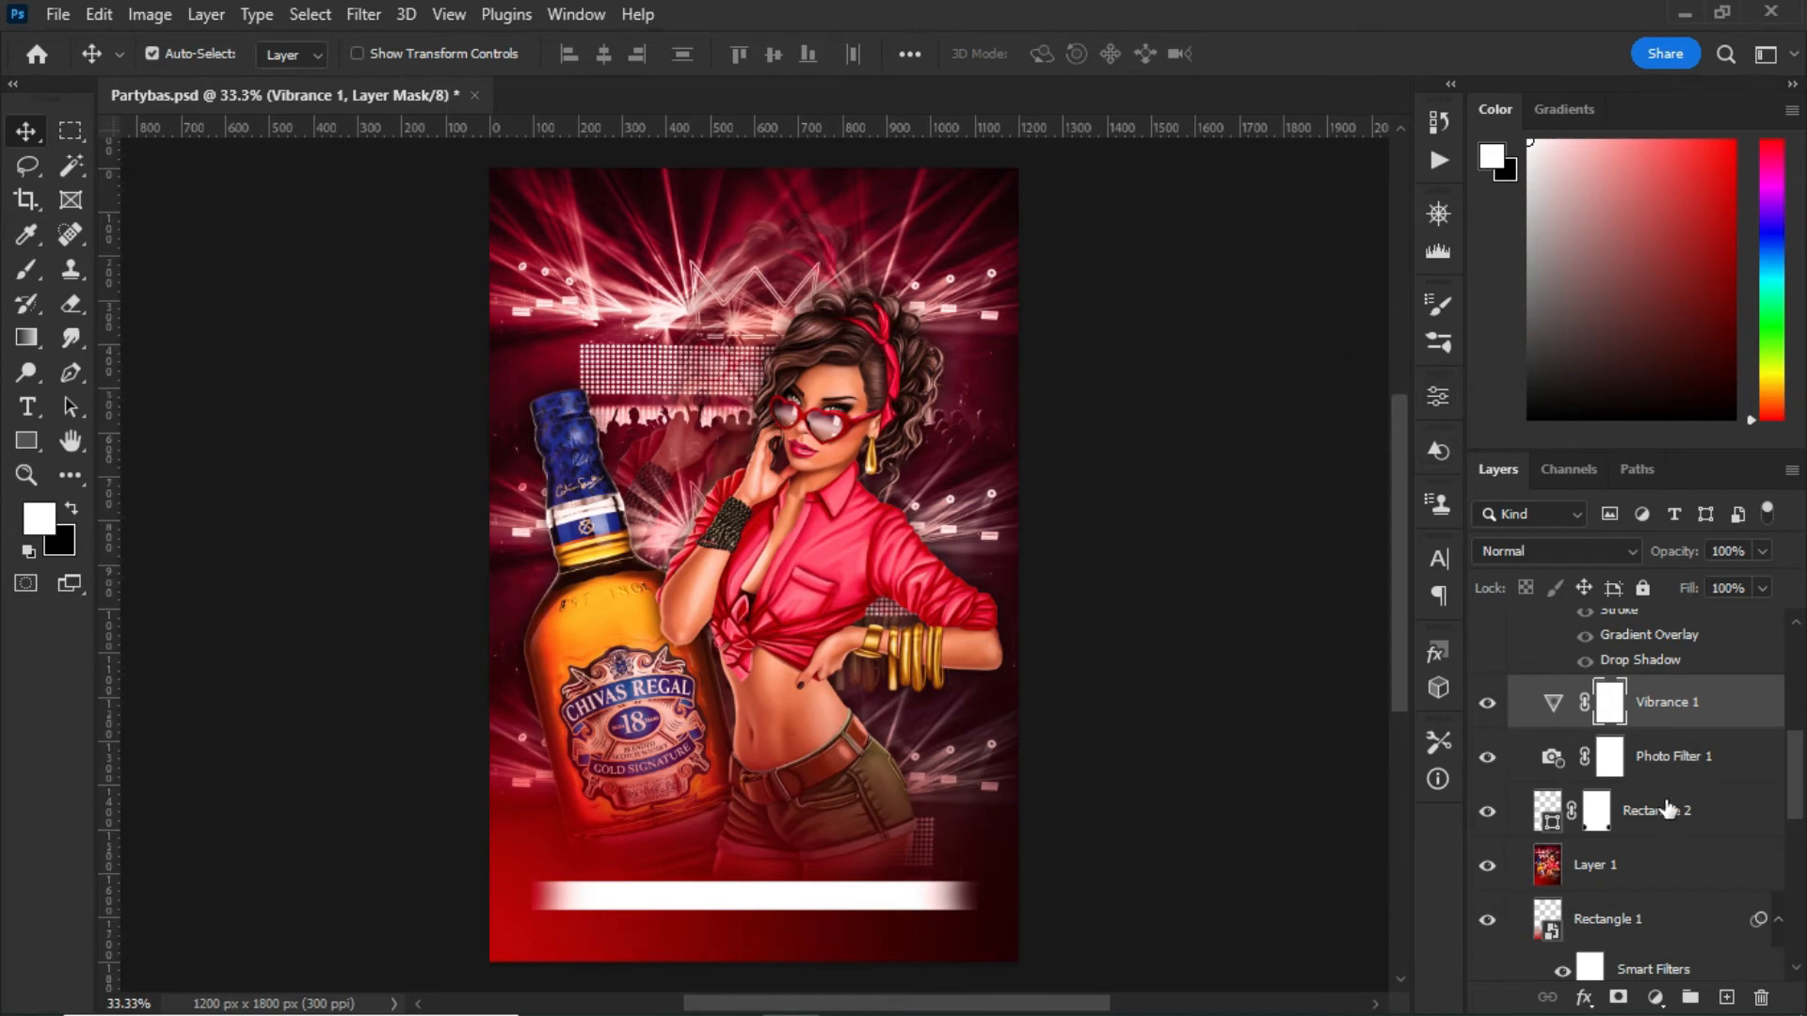
left_click(1662, 1004)
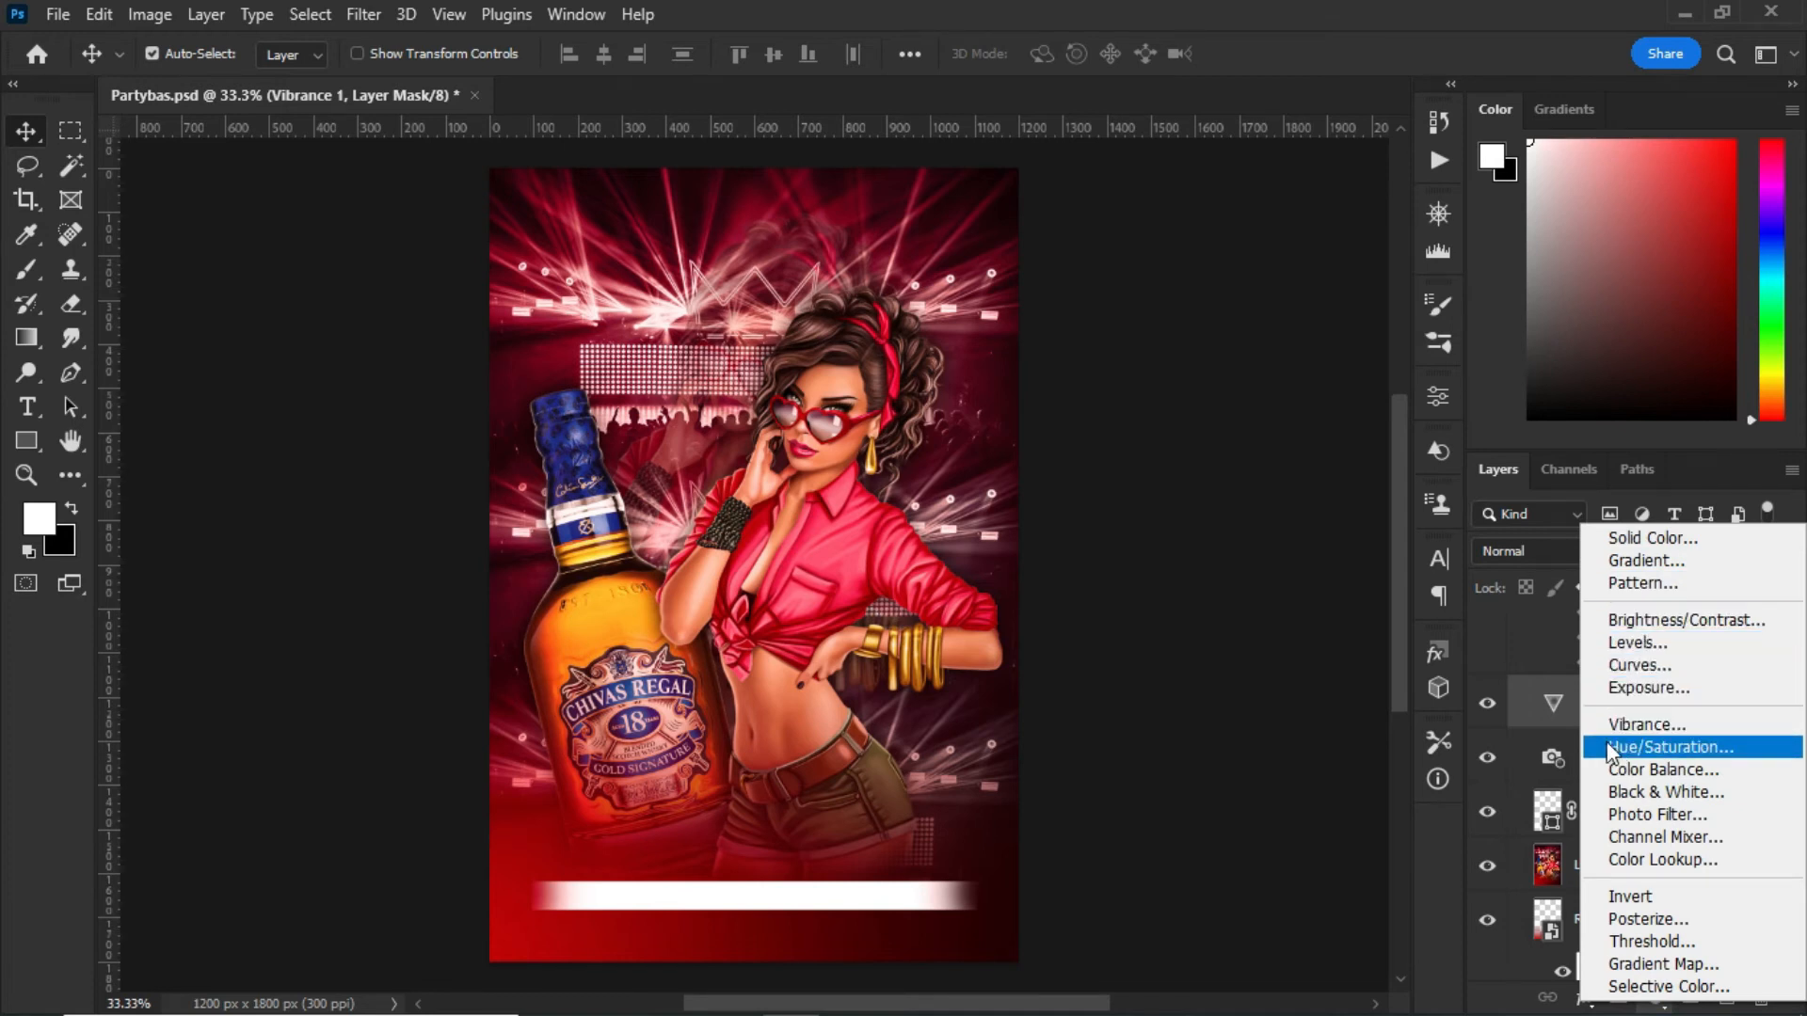
left_click(1558, 647)
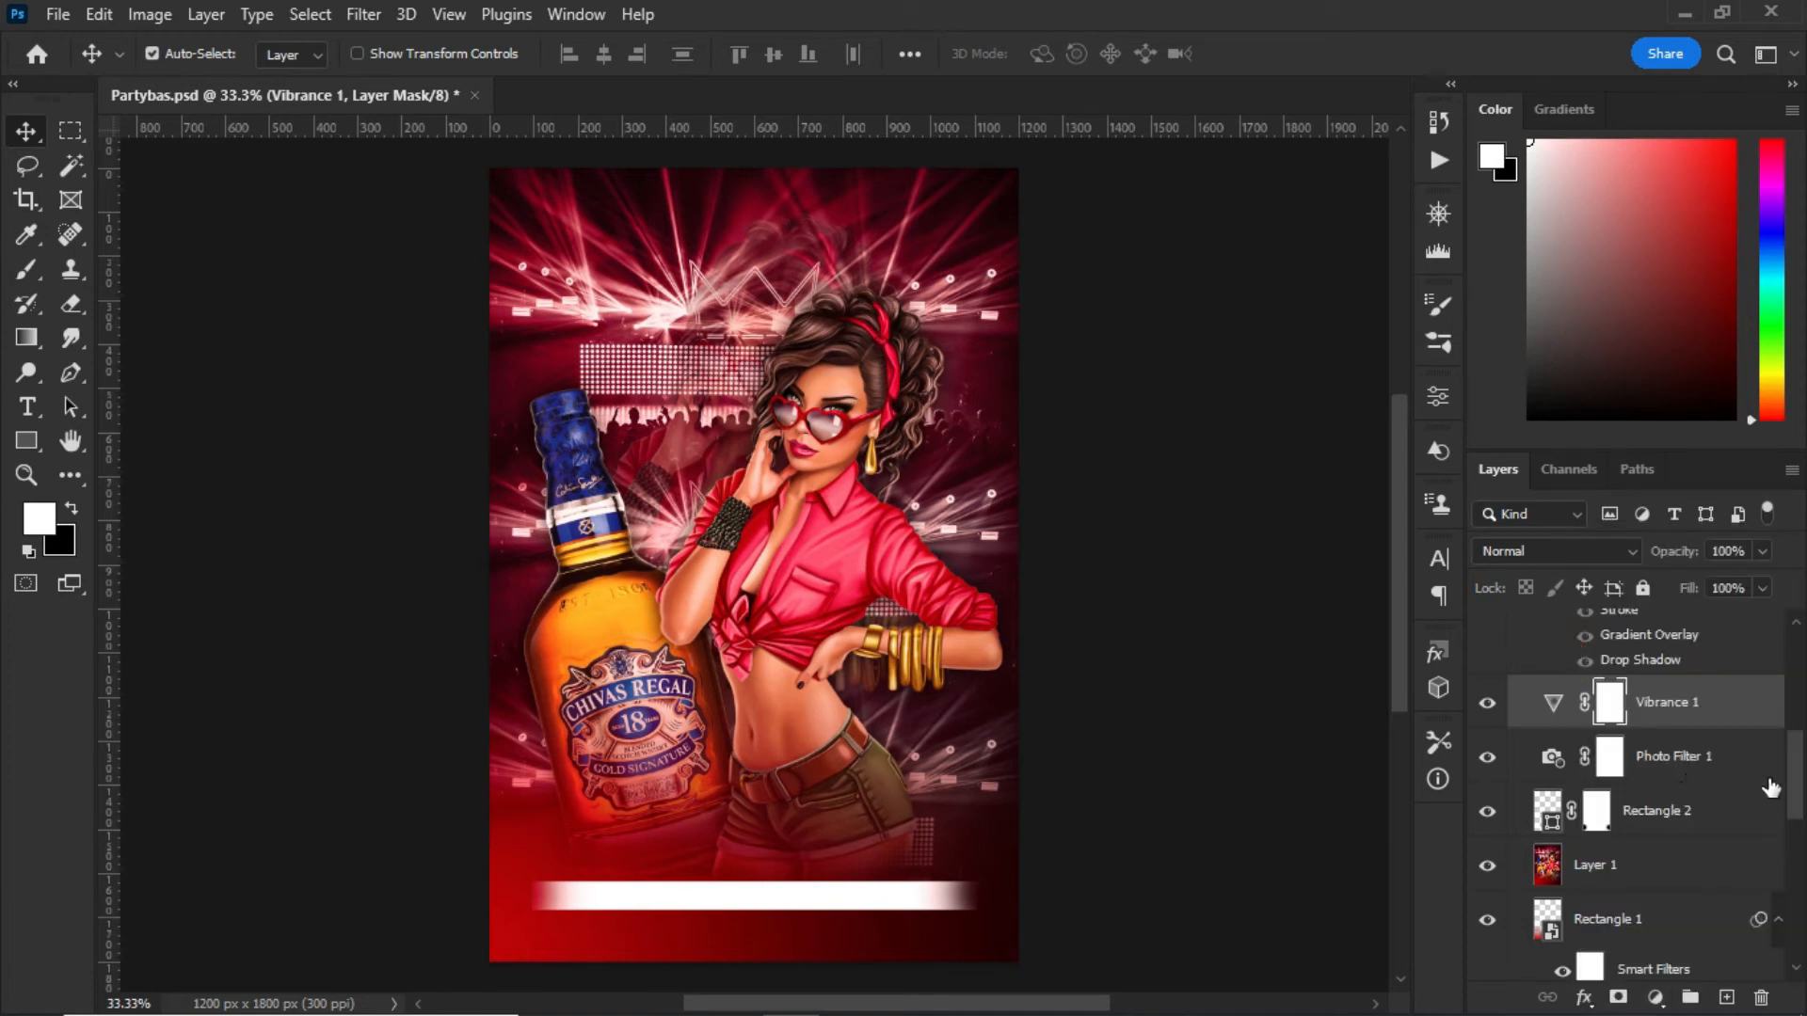
- Show the FRIDAY BASH title text and turn on all its layer effects
left_click_drag(1797, 790, 1798, 761)
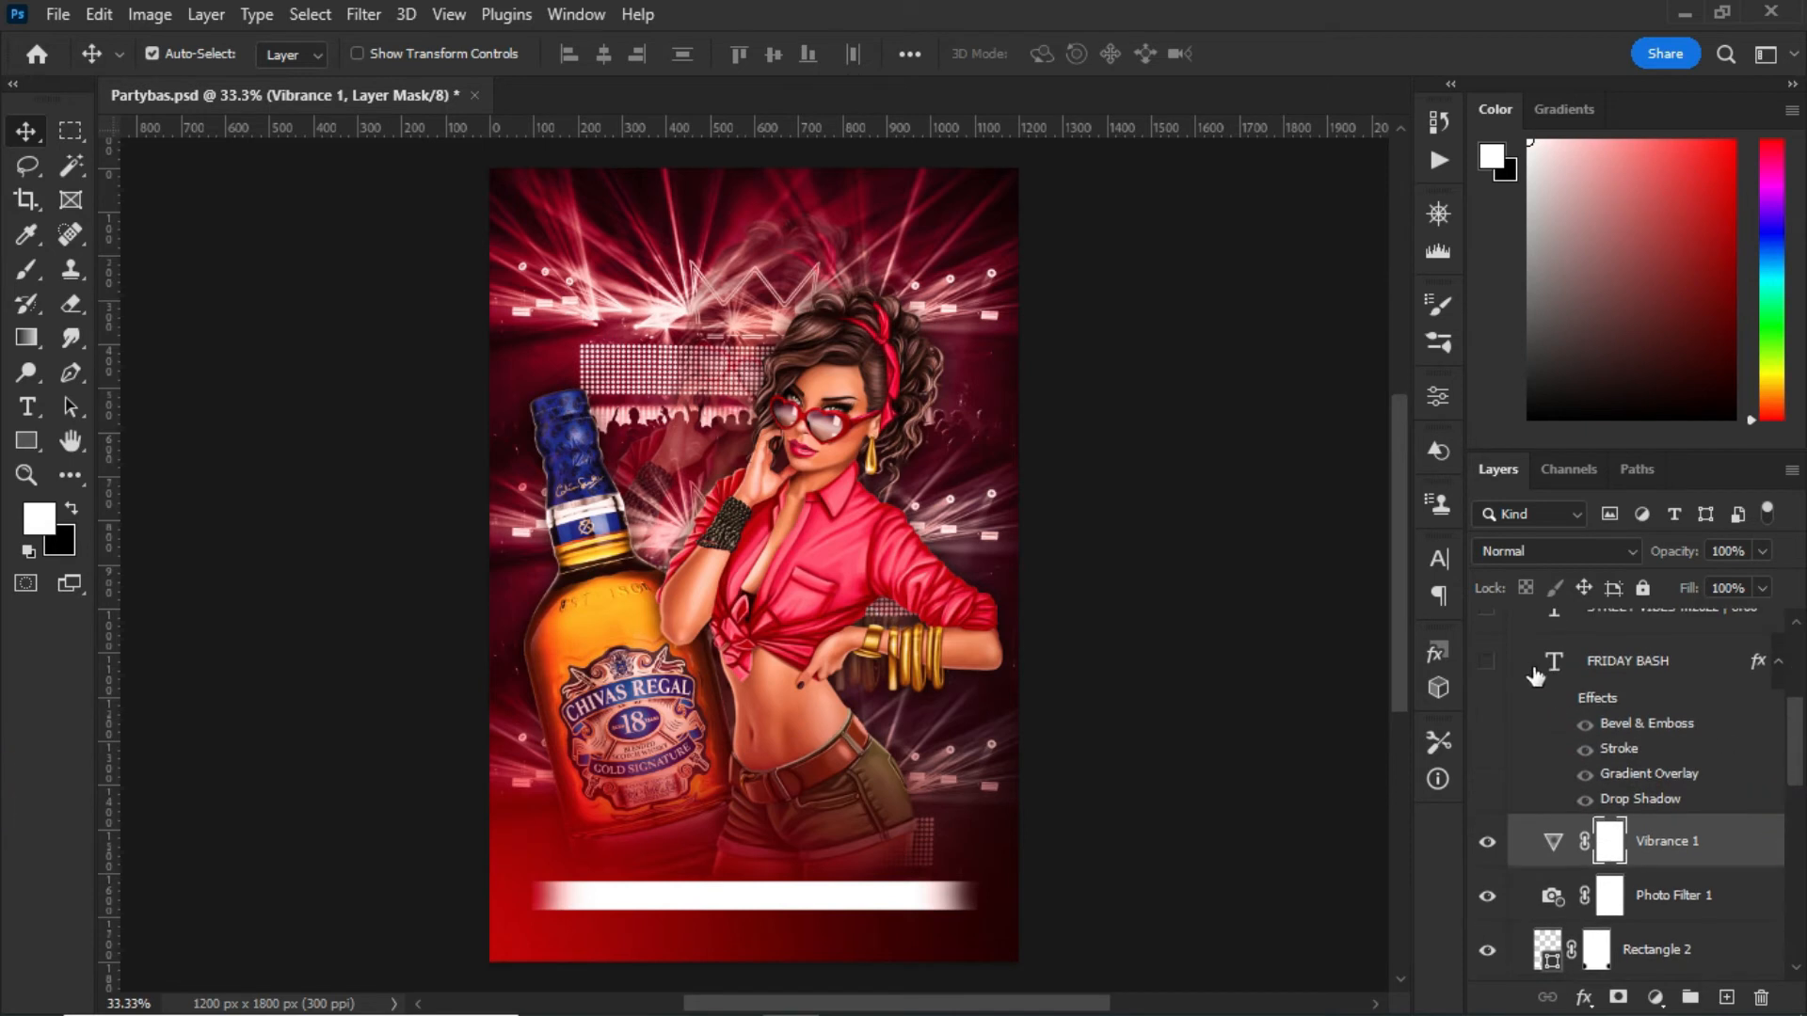
left_click(1488, 663)
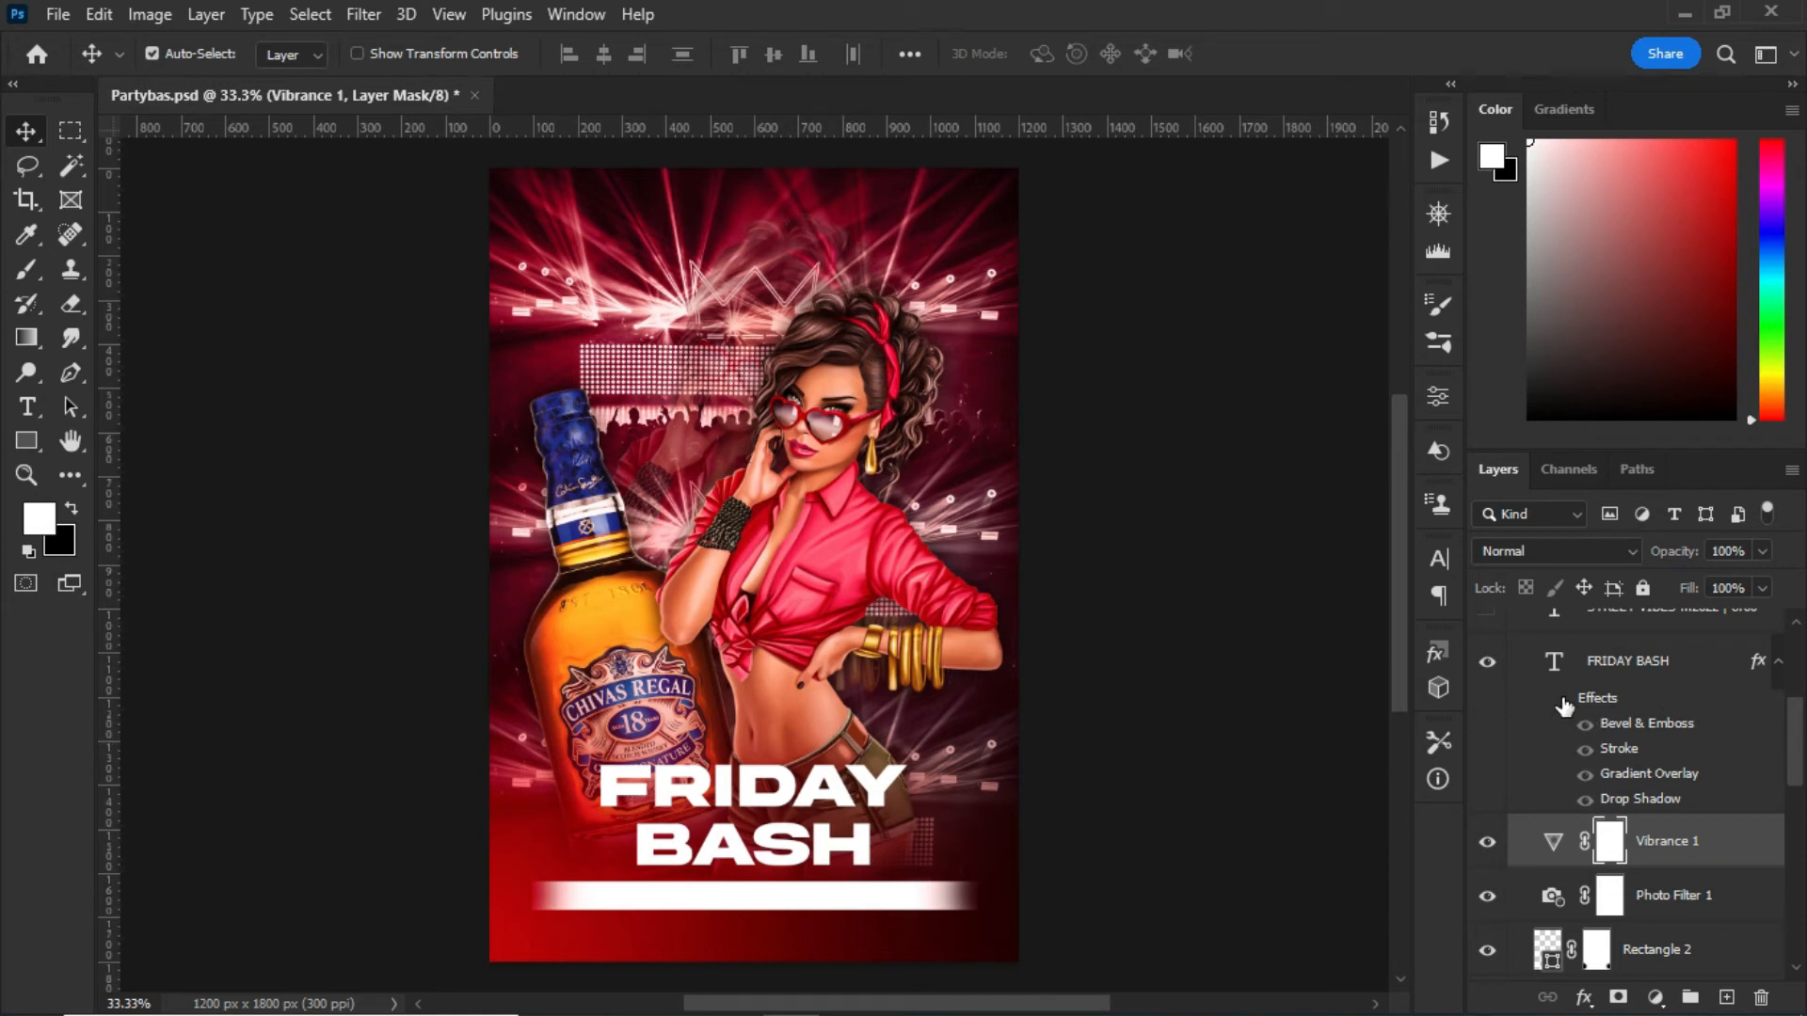
left_click(1563, 701)
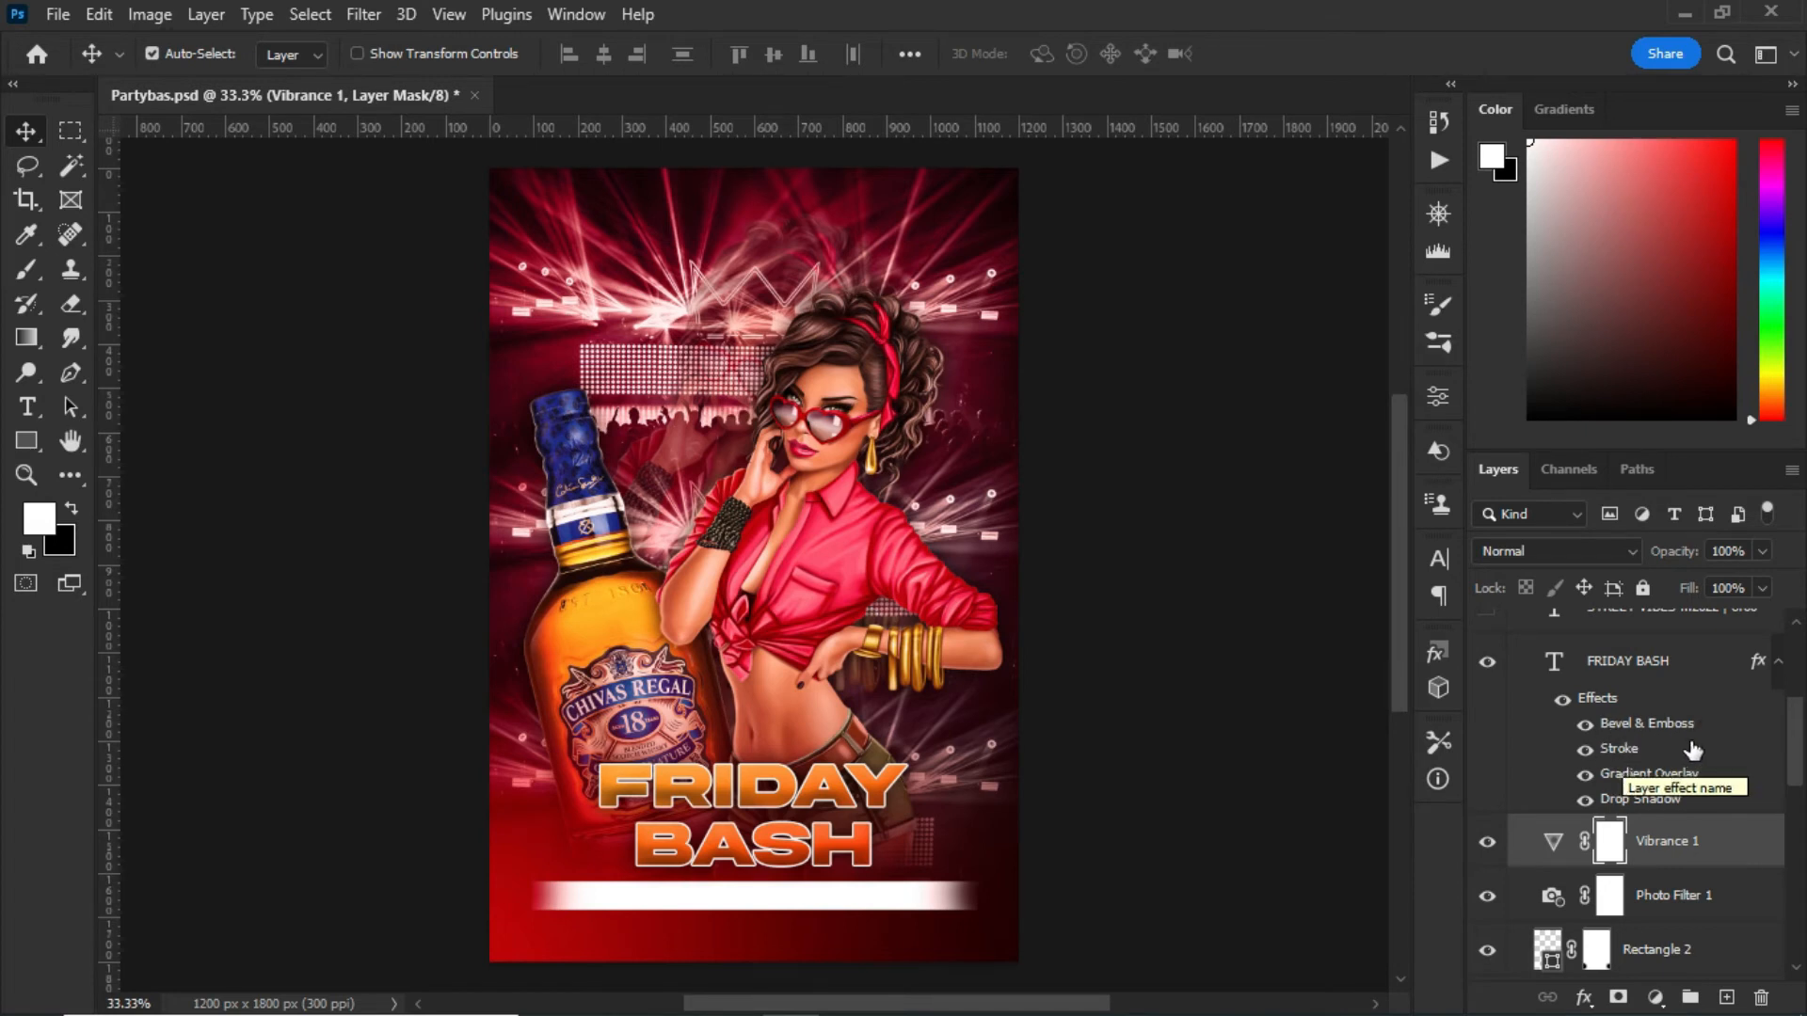
- Examine the Bevel & Emboss, Stroke, Gradient Overlay and Drop Shadow settings of the FRIDAY BASH layer without changing them
left_click(1607, 704)
double_click(1631, 725)
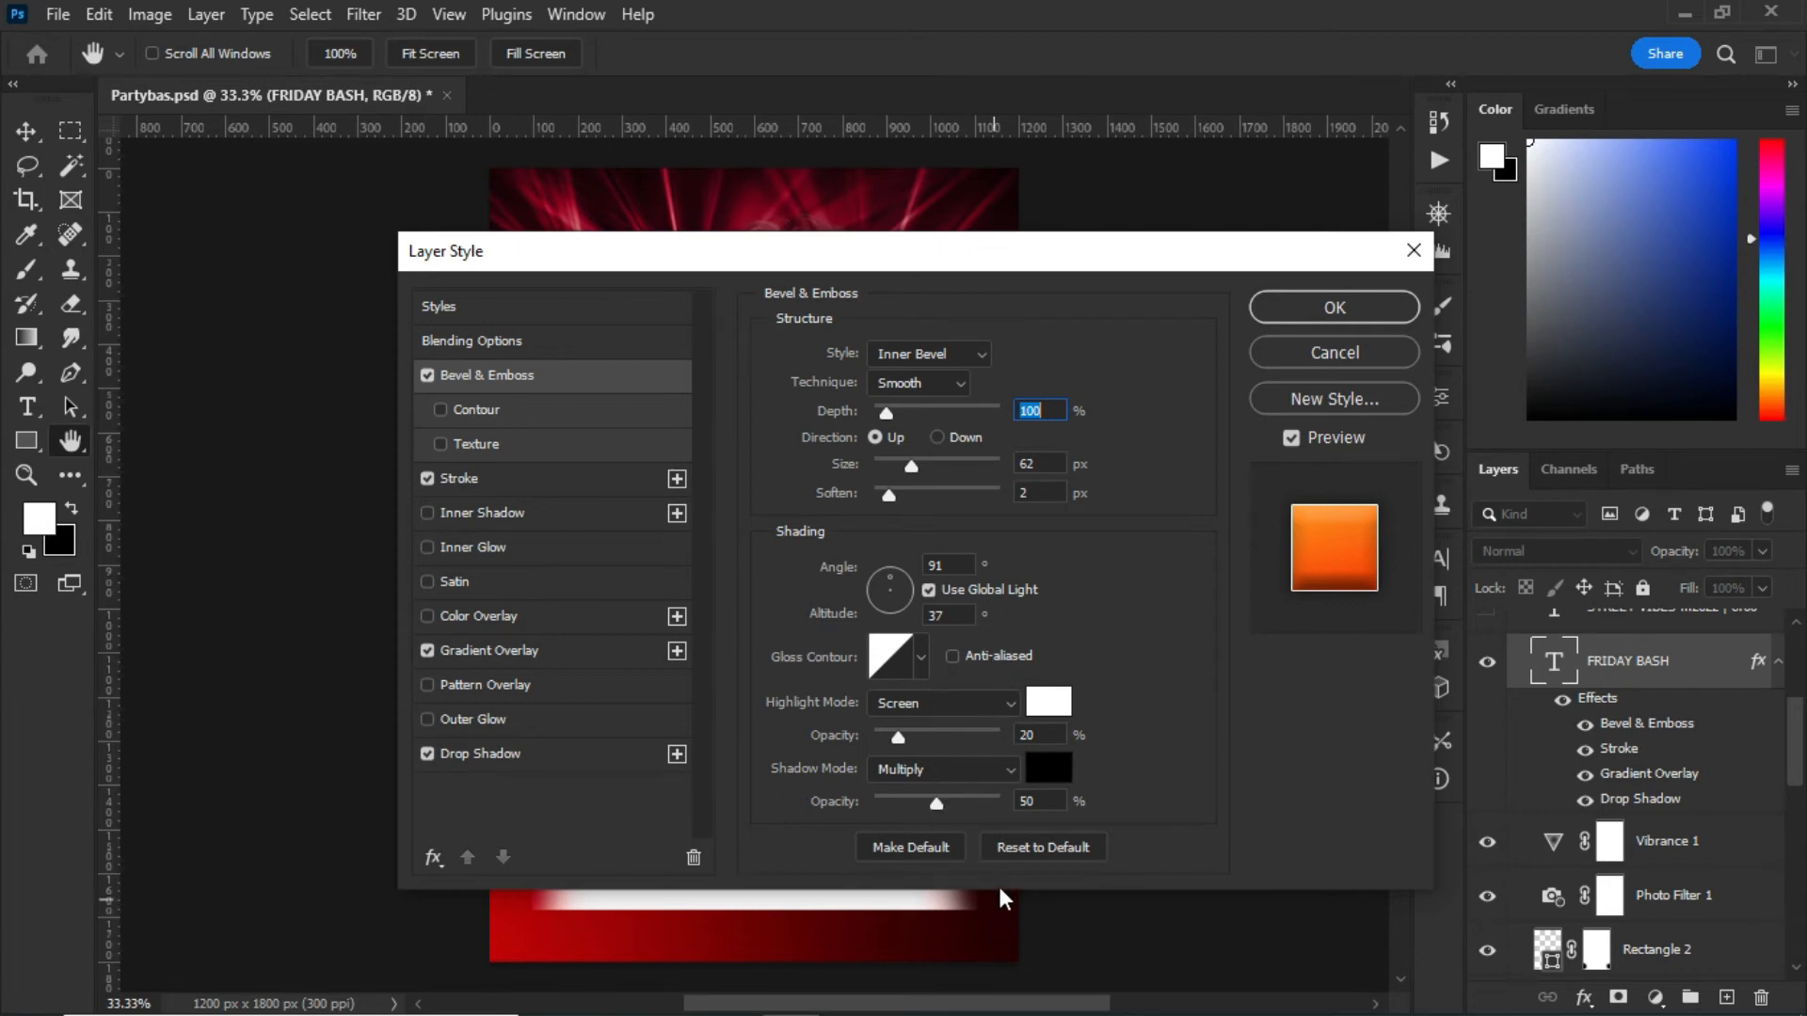
left_click(500, 483)
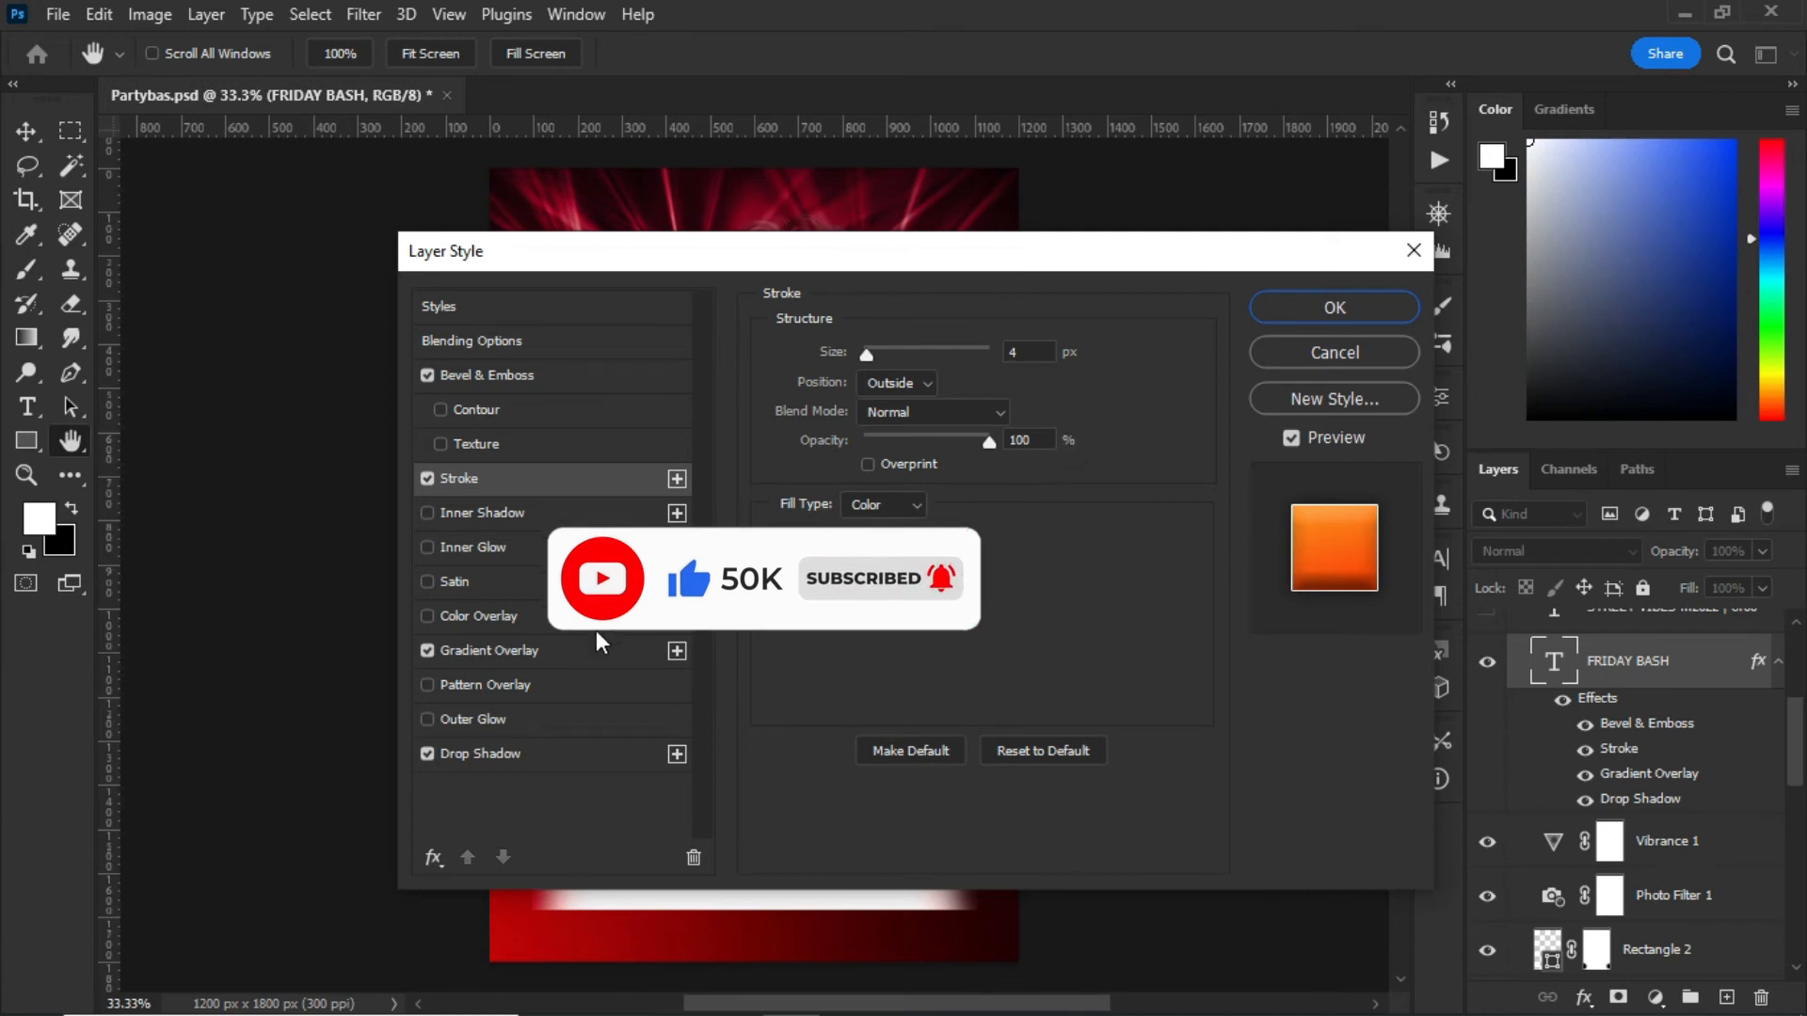
left_click(539, 642)
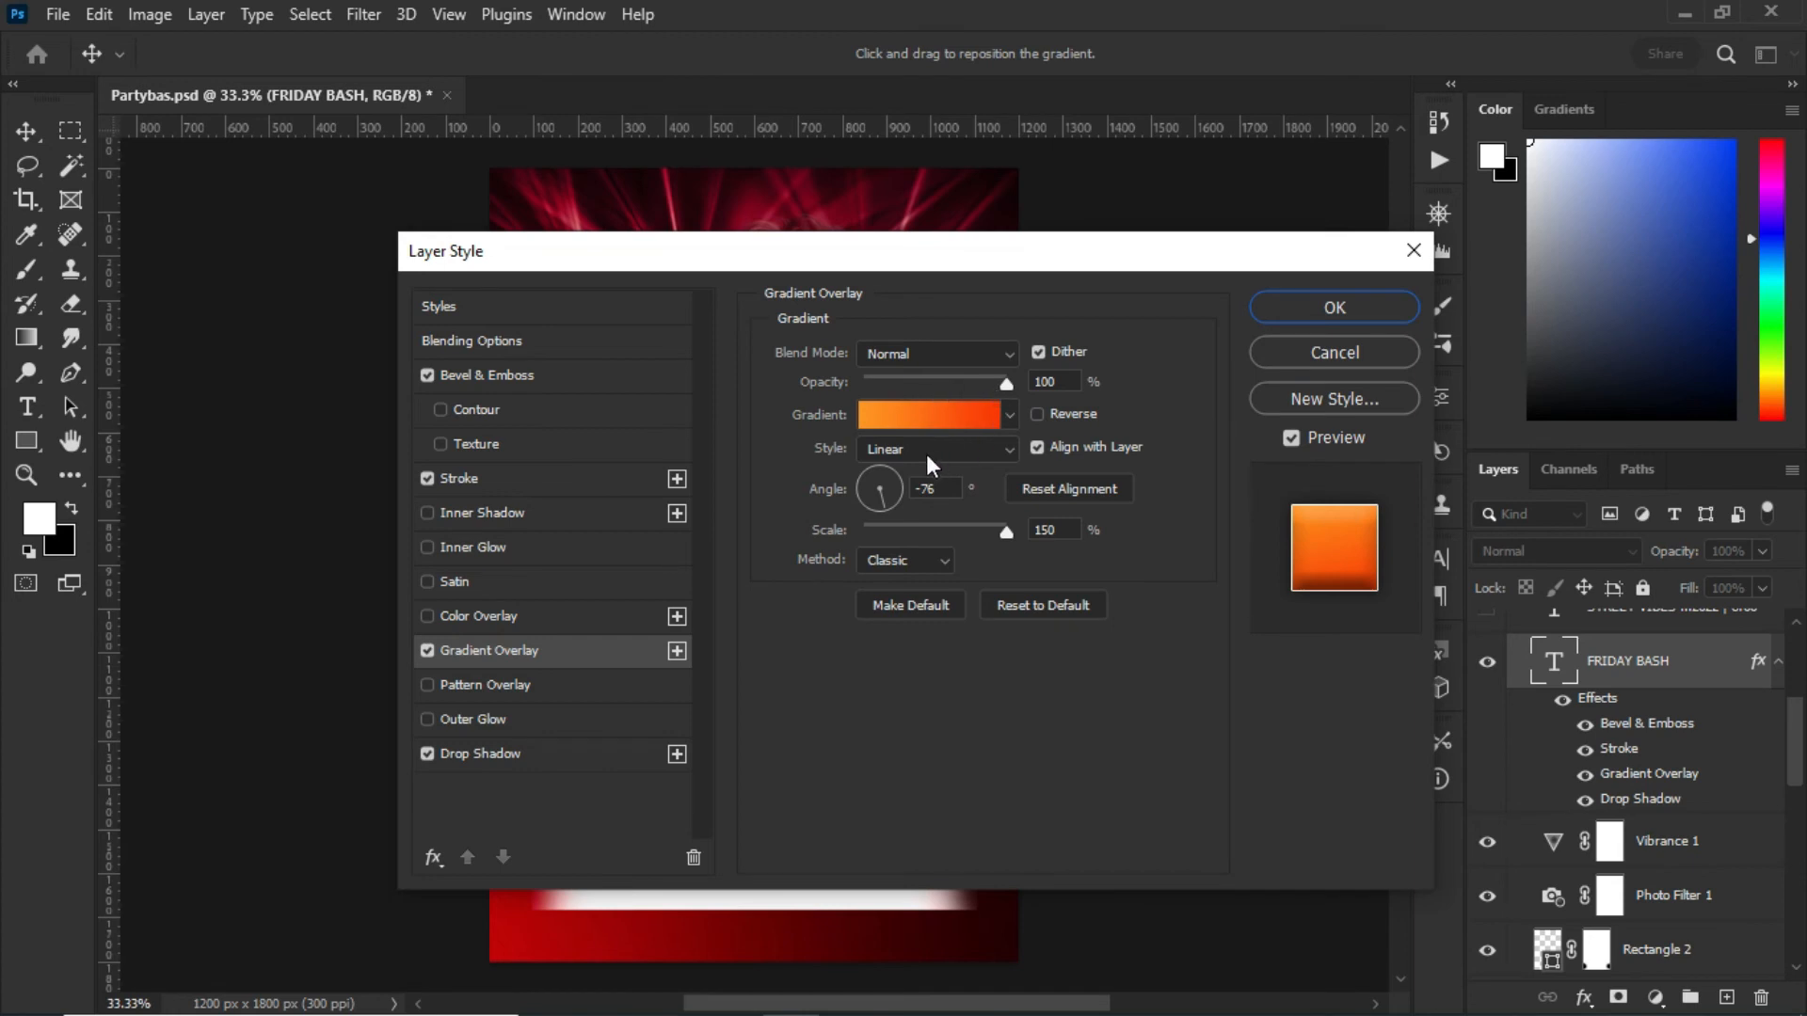
left_click(923, 420)
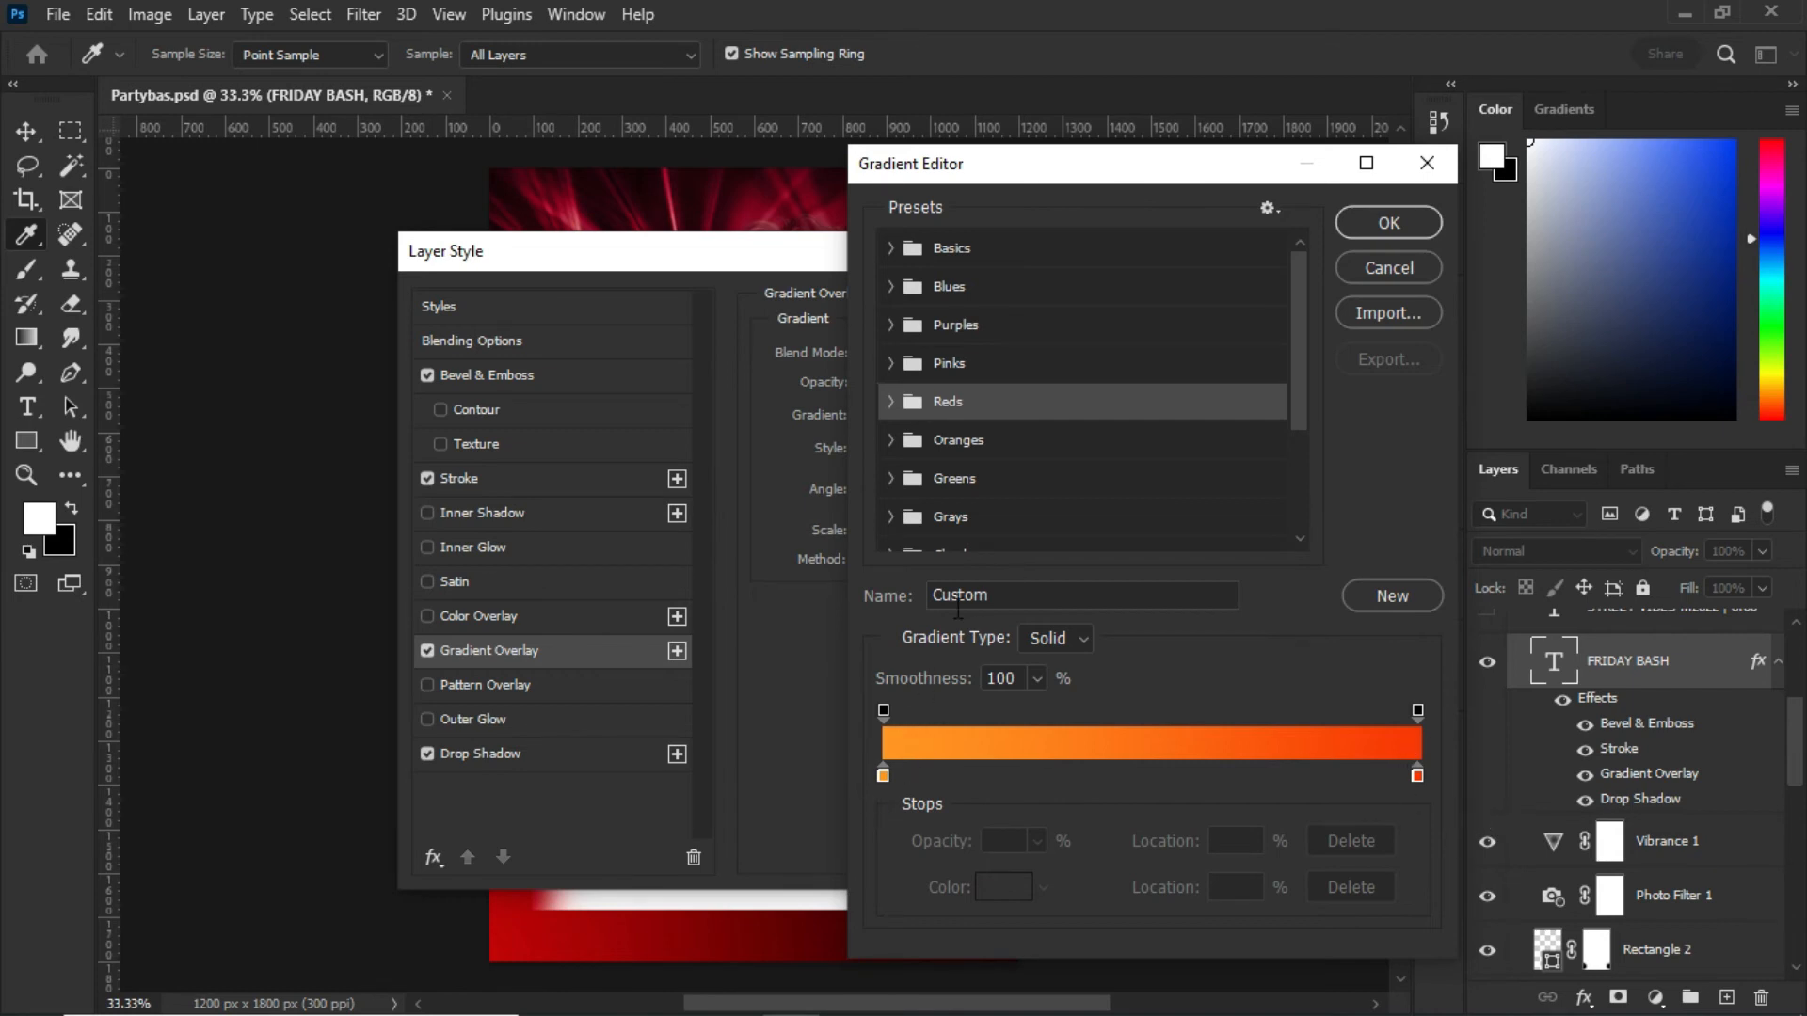
left_click(1383, 226)
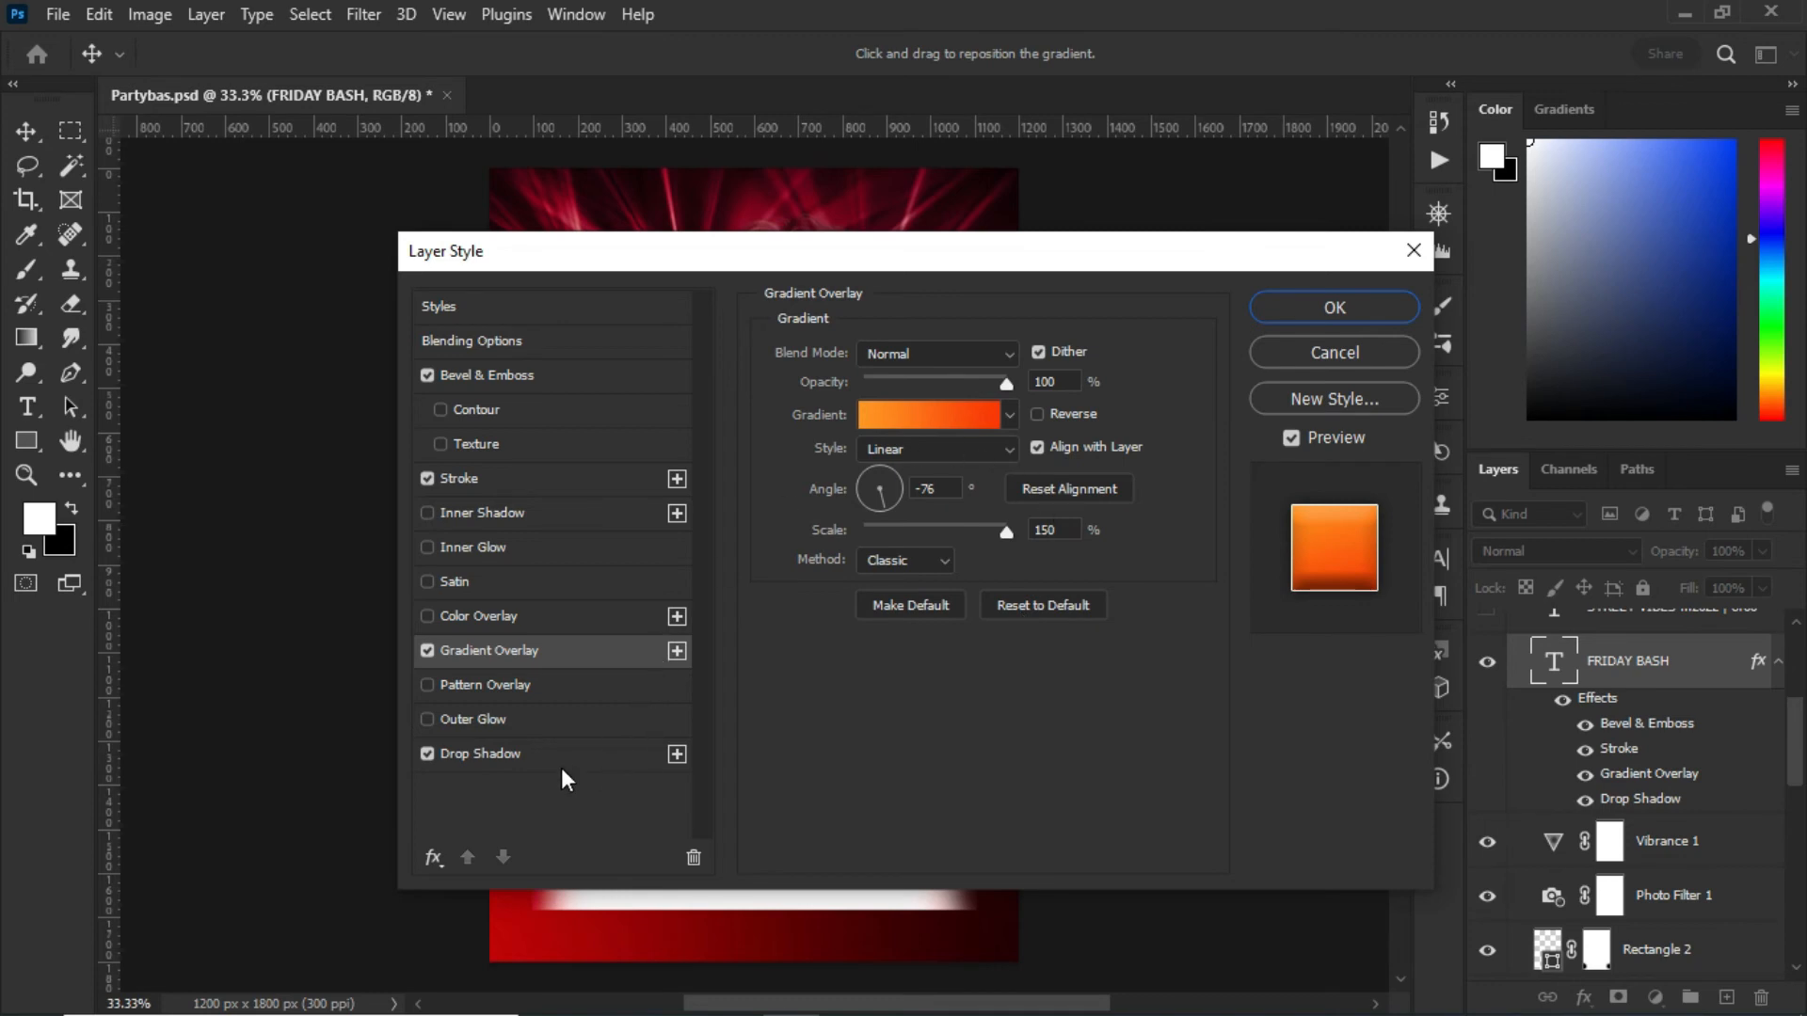
left_click(516, 751)
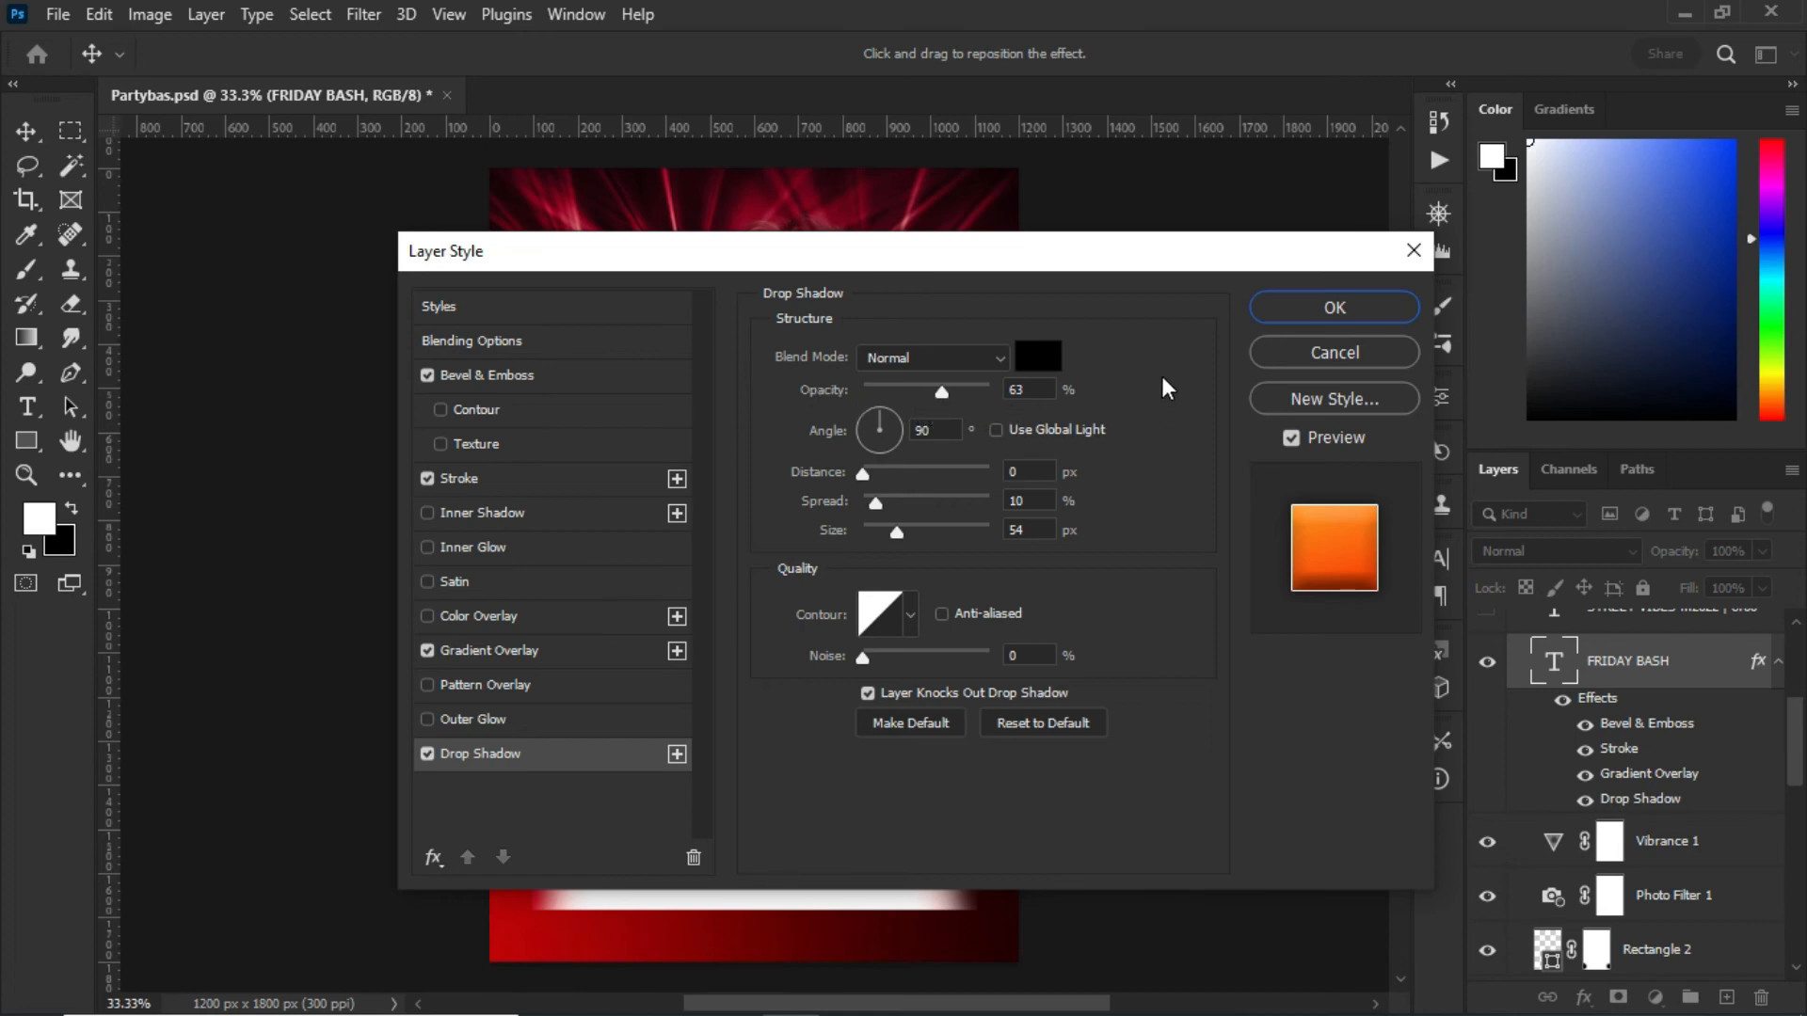
left_click(1301, 354)
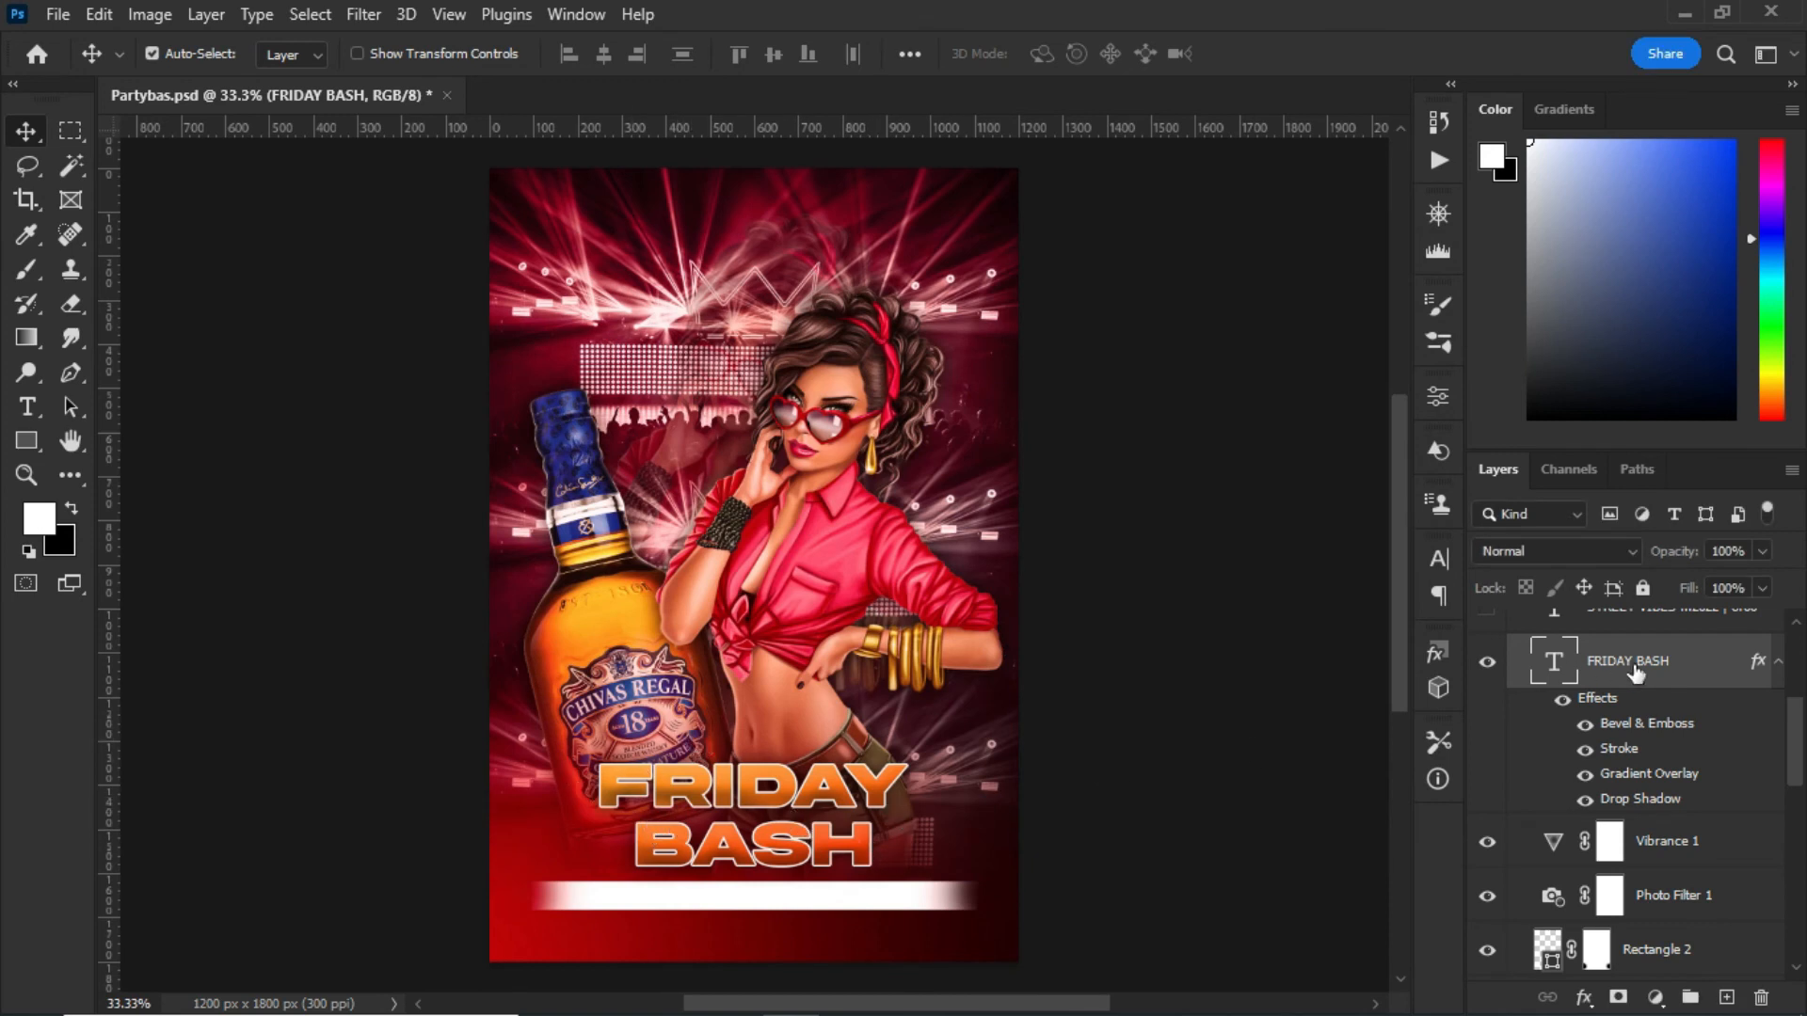
- Show the STREET VIBES event details text and the DJ SEXY line-up text above the FRIDAY BASH layer
scroll(1636, 675, "up", 2)
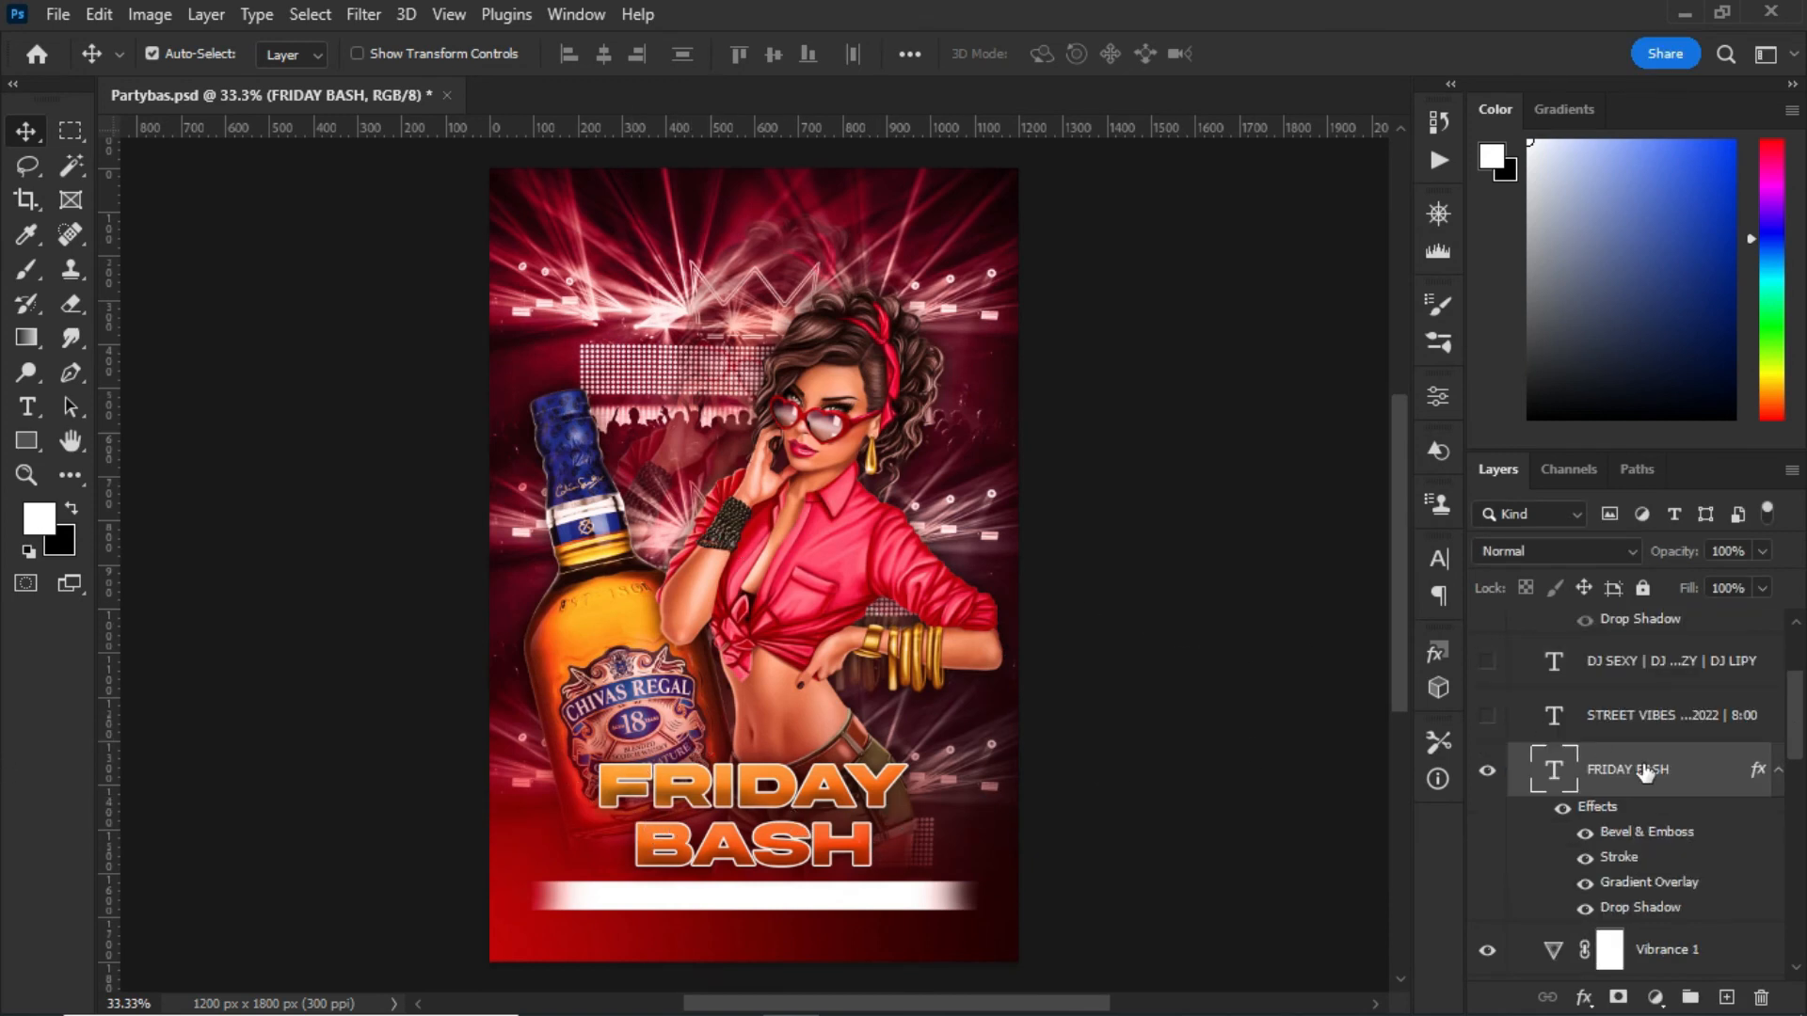
left_click(1488, 717)
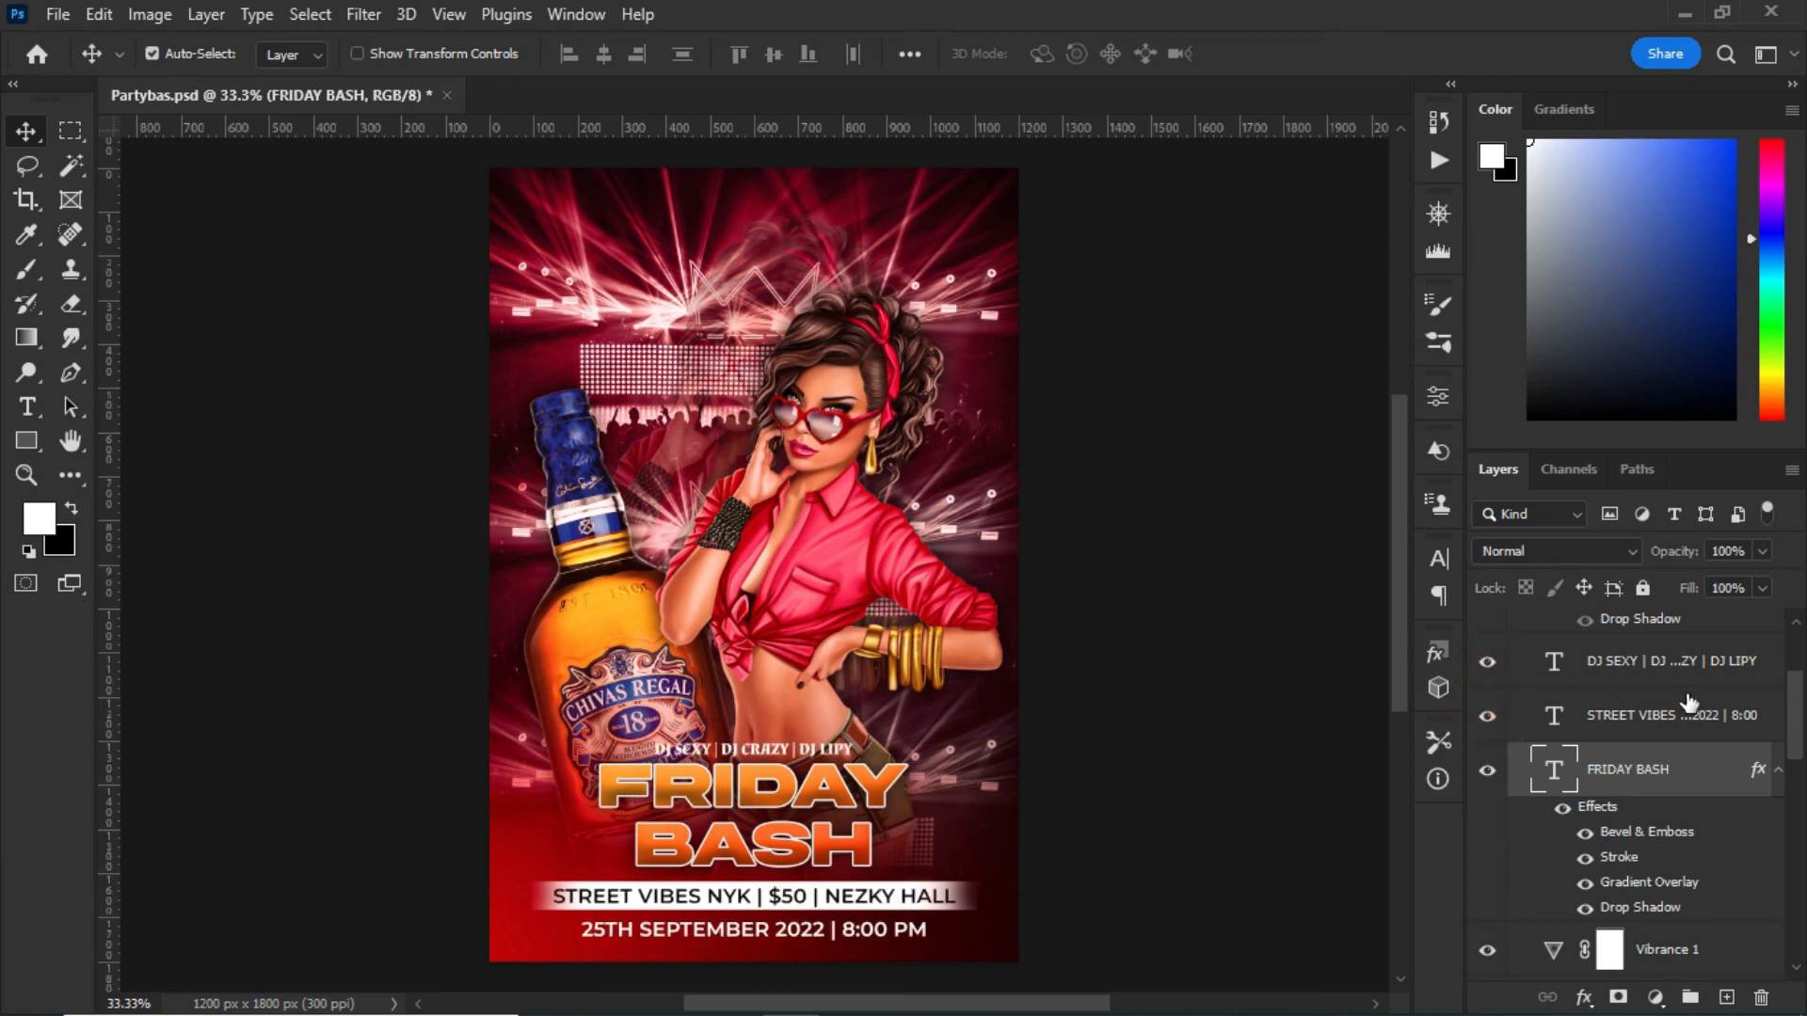
- Show the KINSTON DESIGNS PRESENTS text layer above the DJ SEXY line-up text in Group 1
scroll(1690, 701, "up", 2)
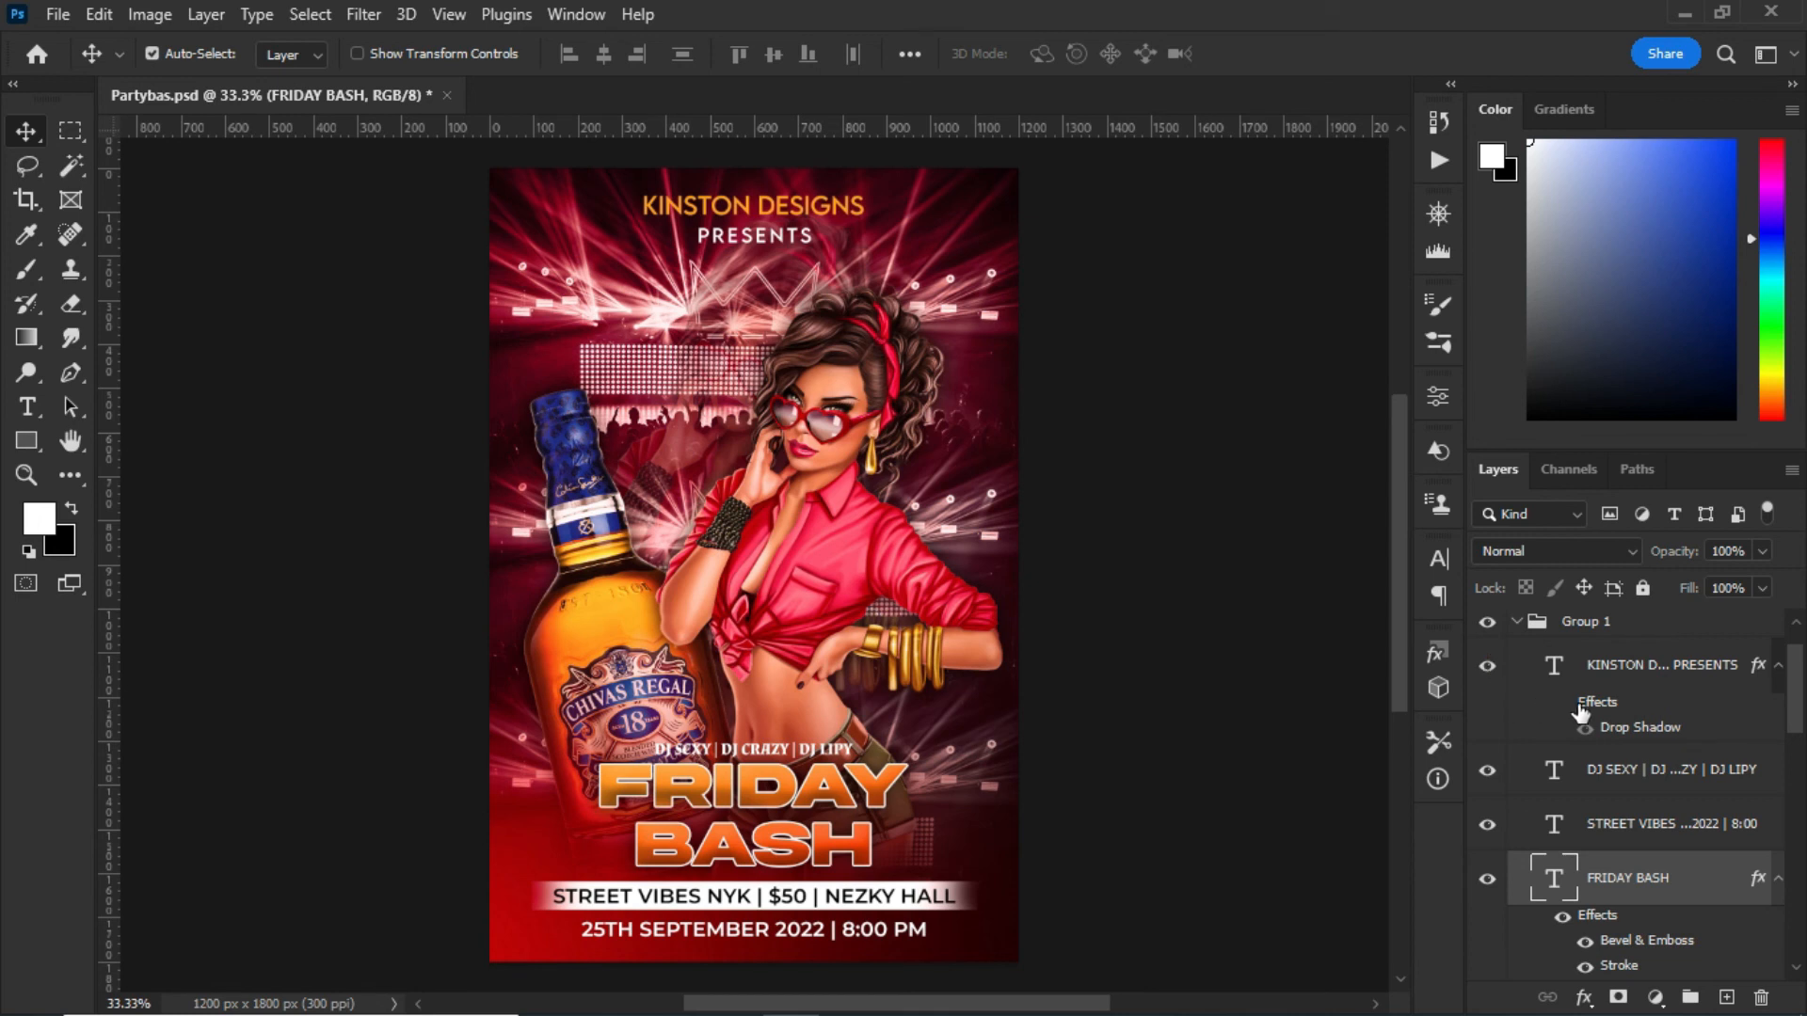
scroll(1582, 682, "up", 1)
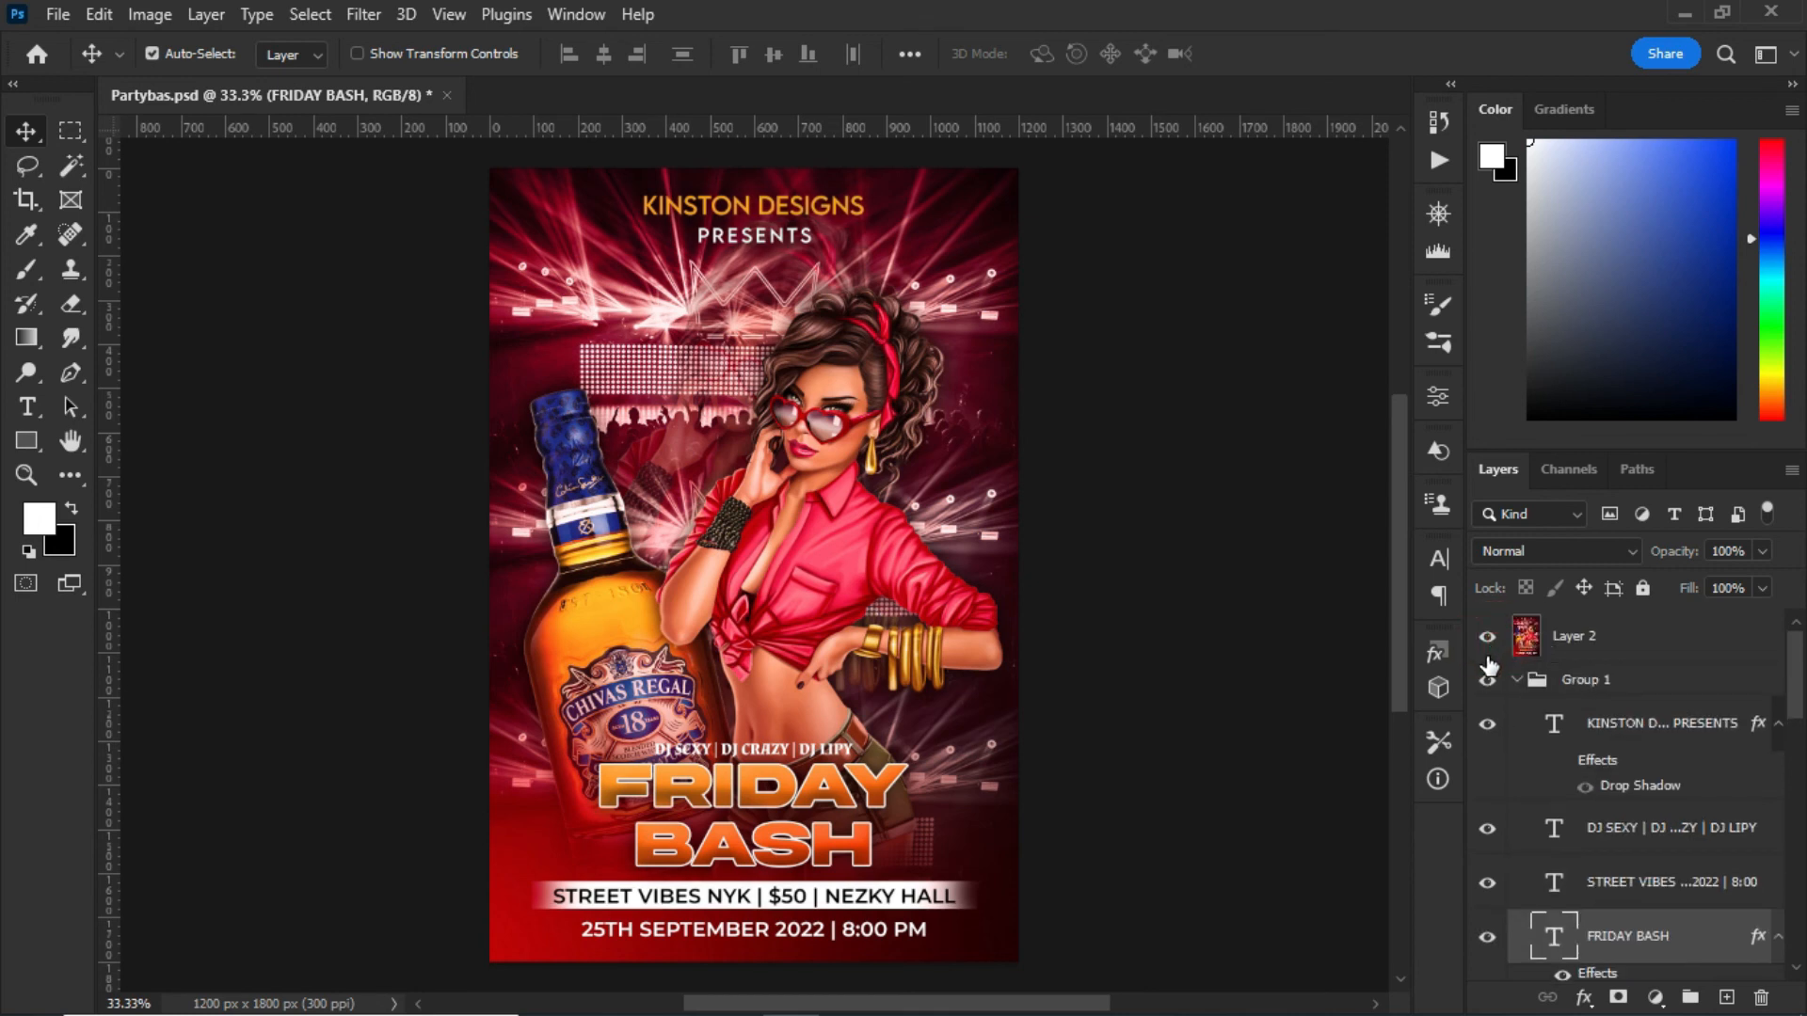
- Browse the installed brush library, from the General Brushes through the Digital Arts, Abstract and Environment groups, and return to the Move tool
left_click(1432, 340)
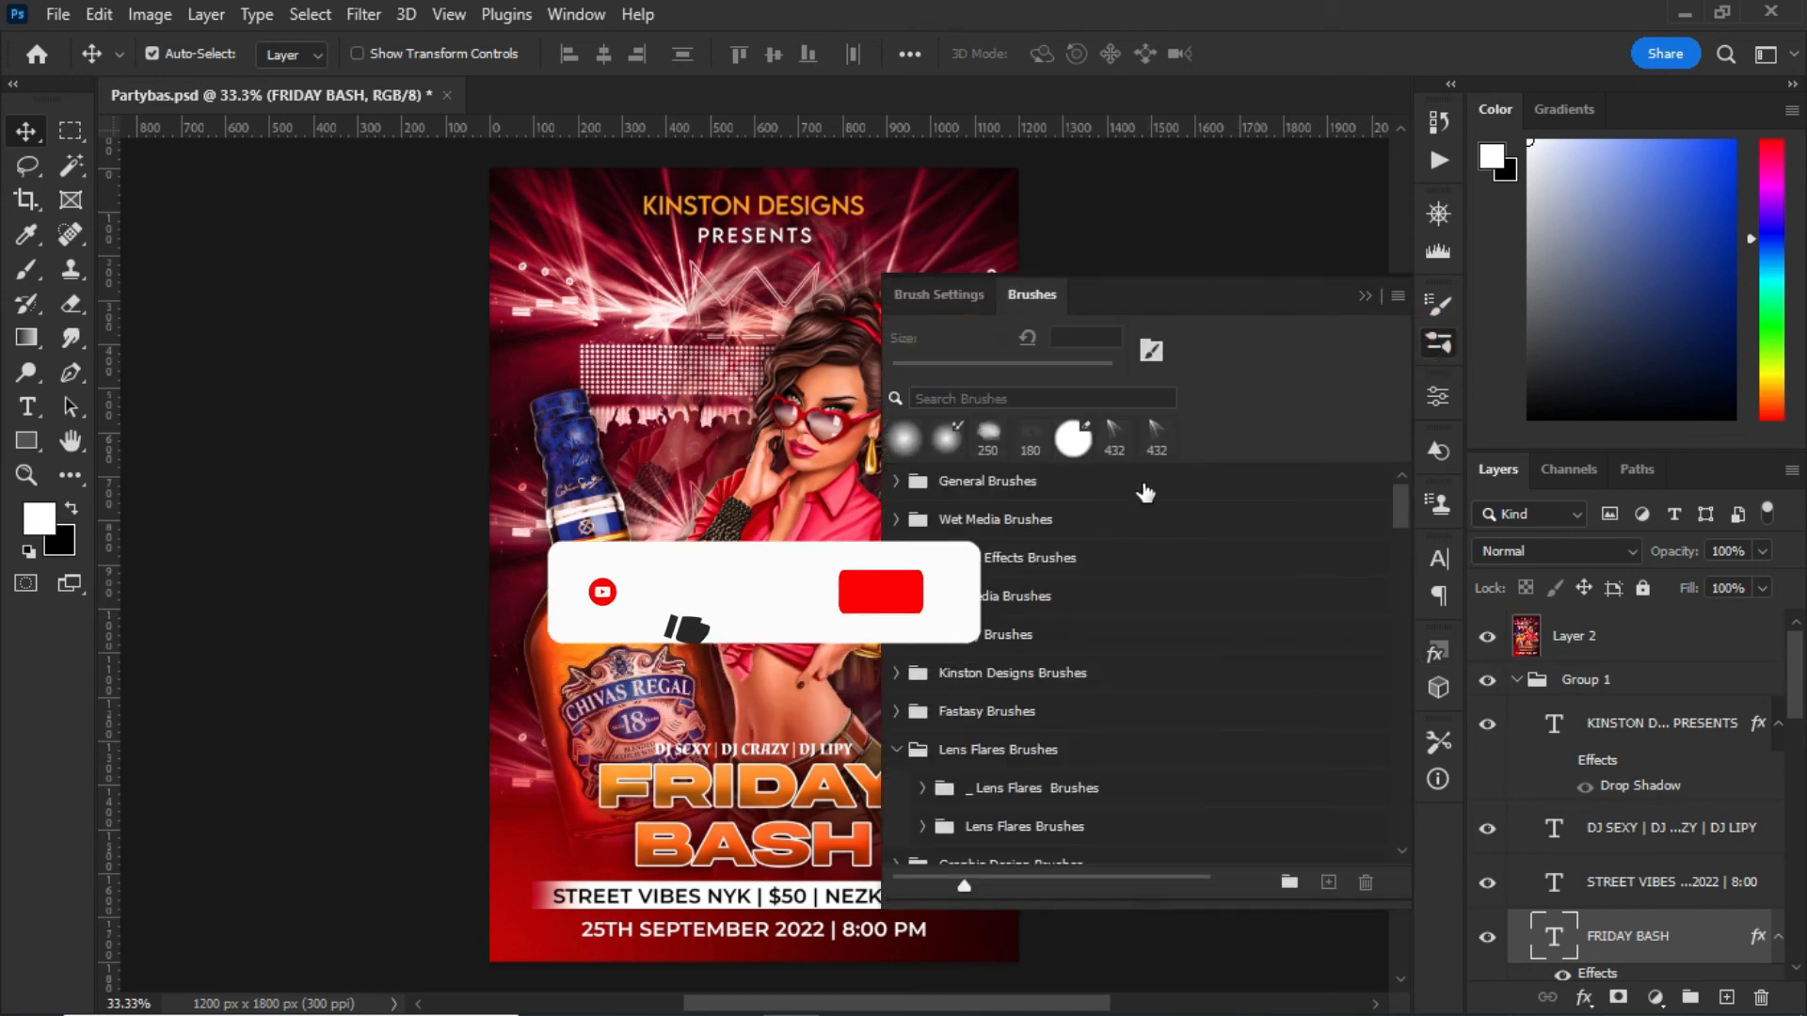
scroll(1214, 546, "down", 8)
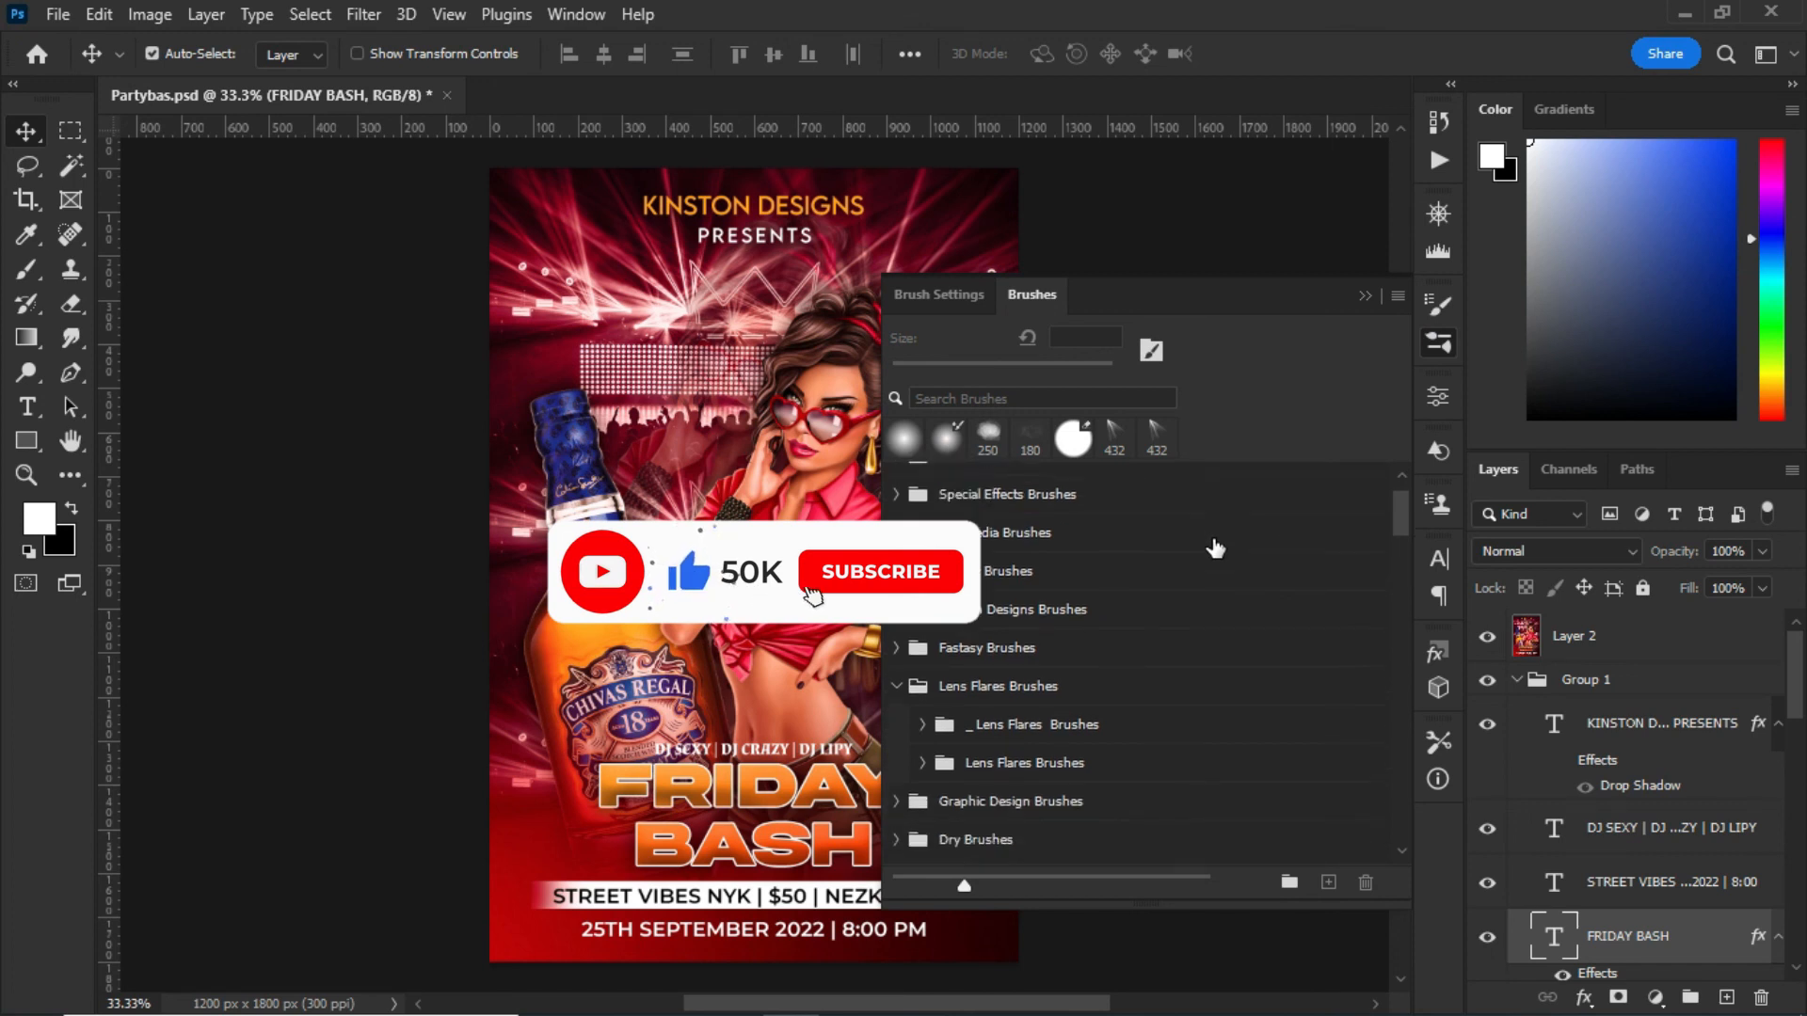
scroll(1220, 555, "down", 6)
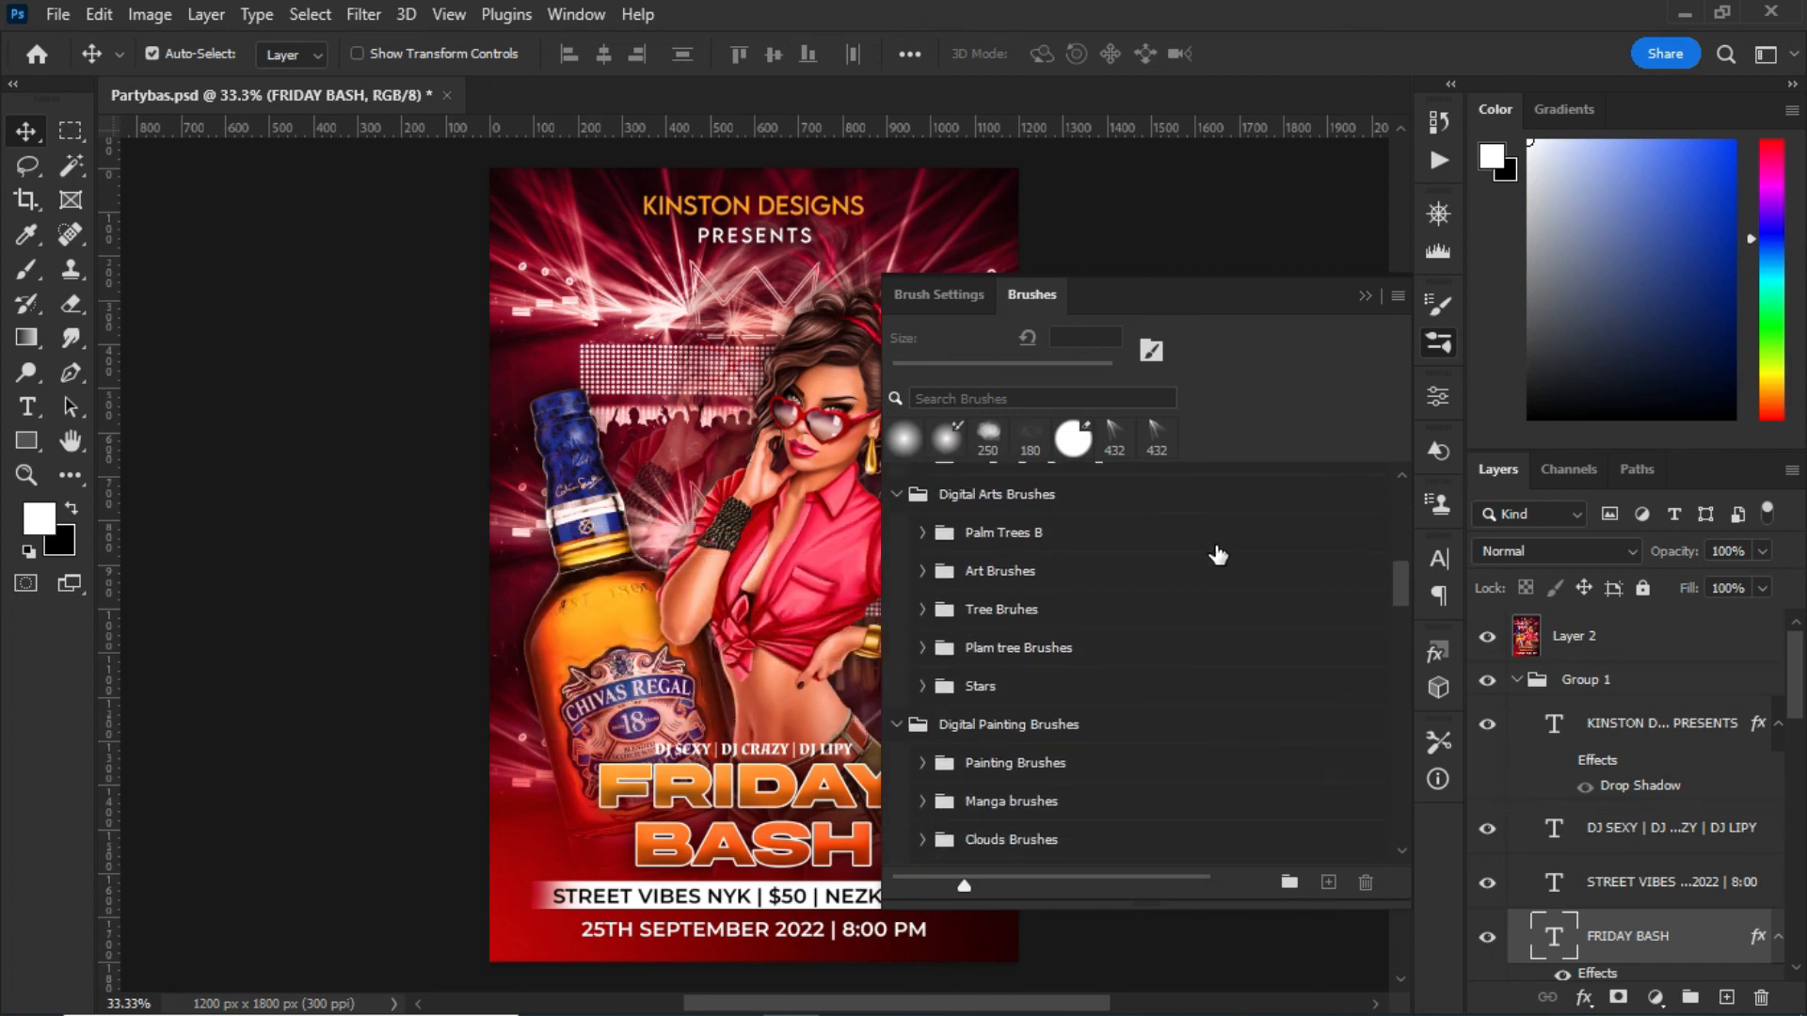
scroll(1217, 553, "down", 8)
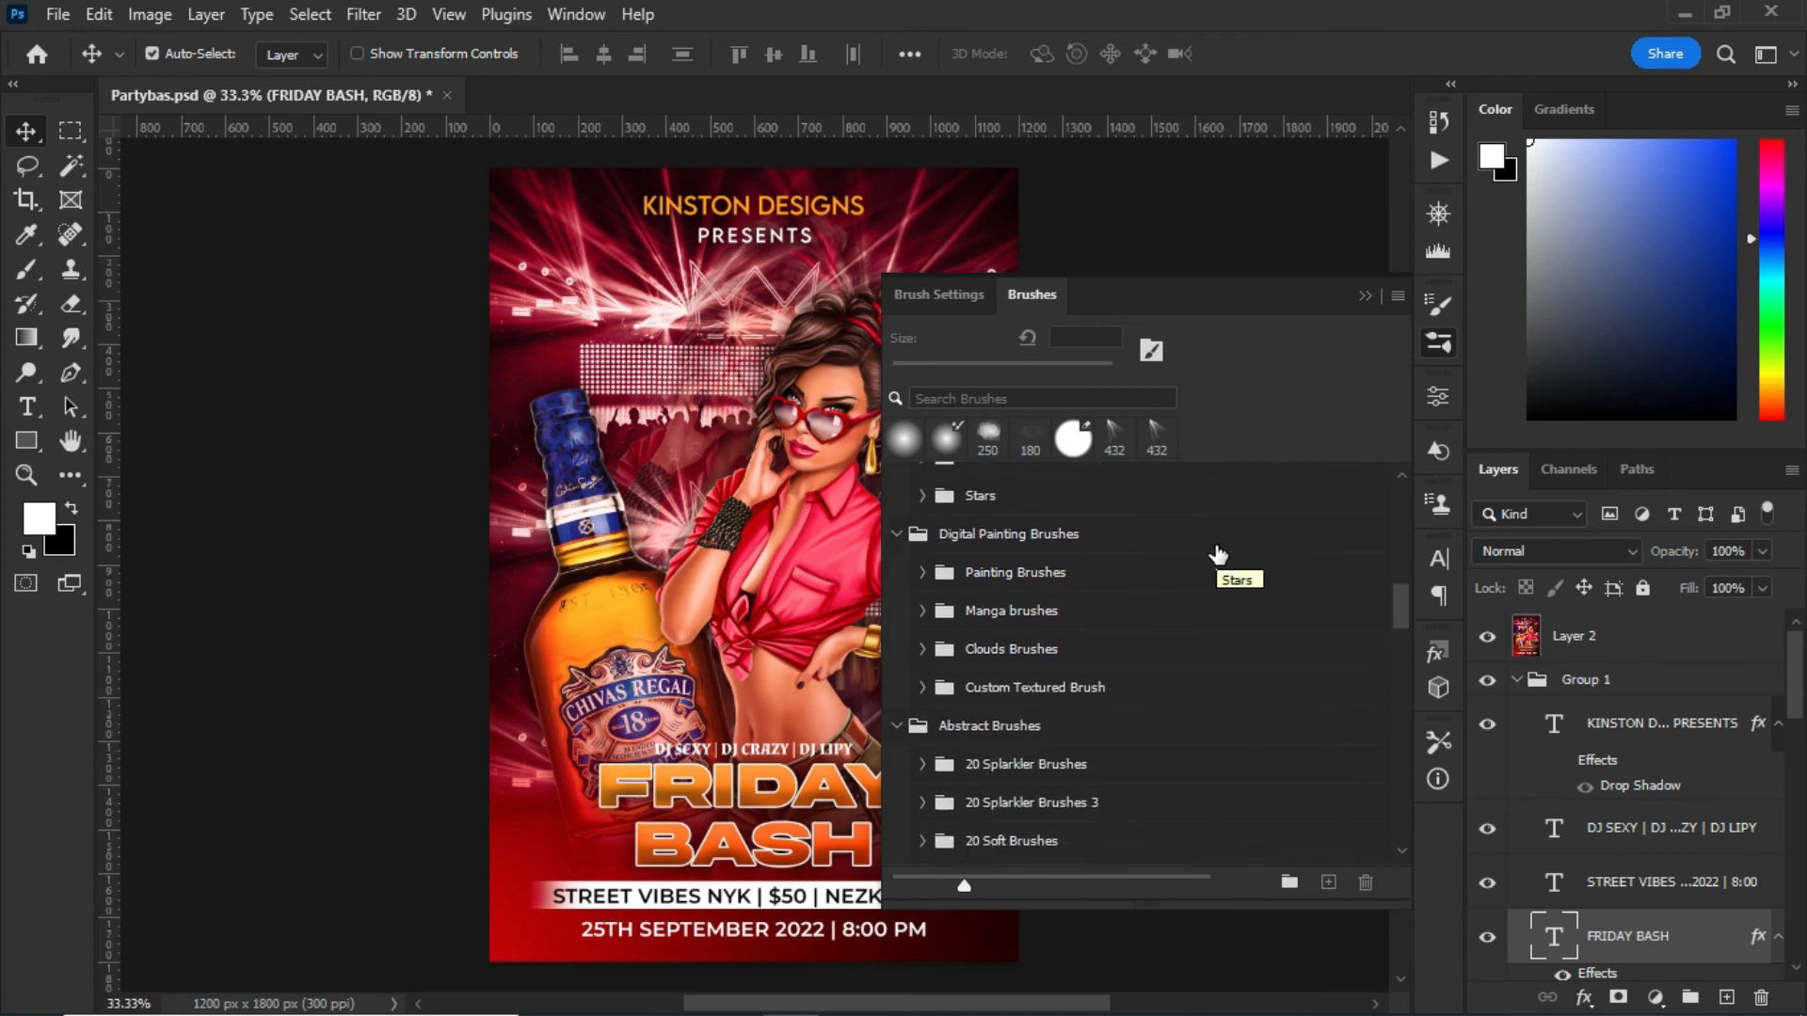
scroll(1217, 552, "down", 10)
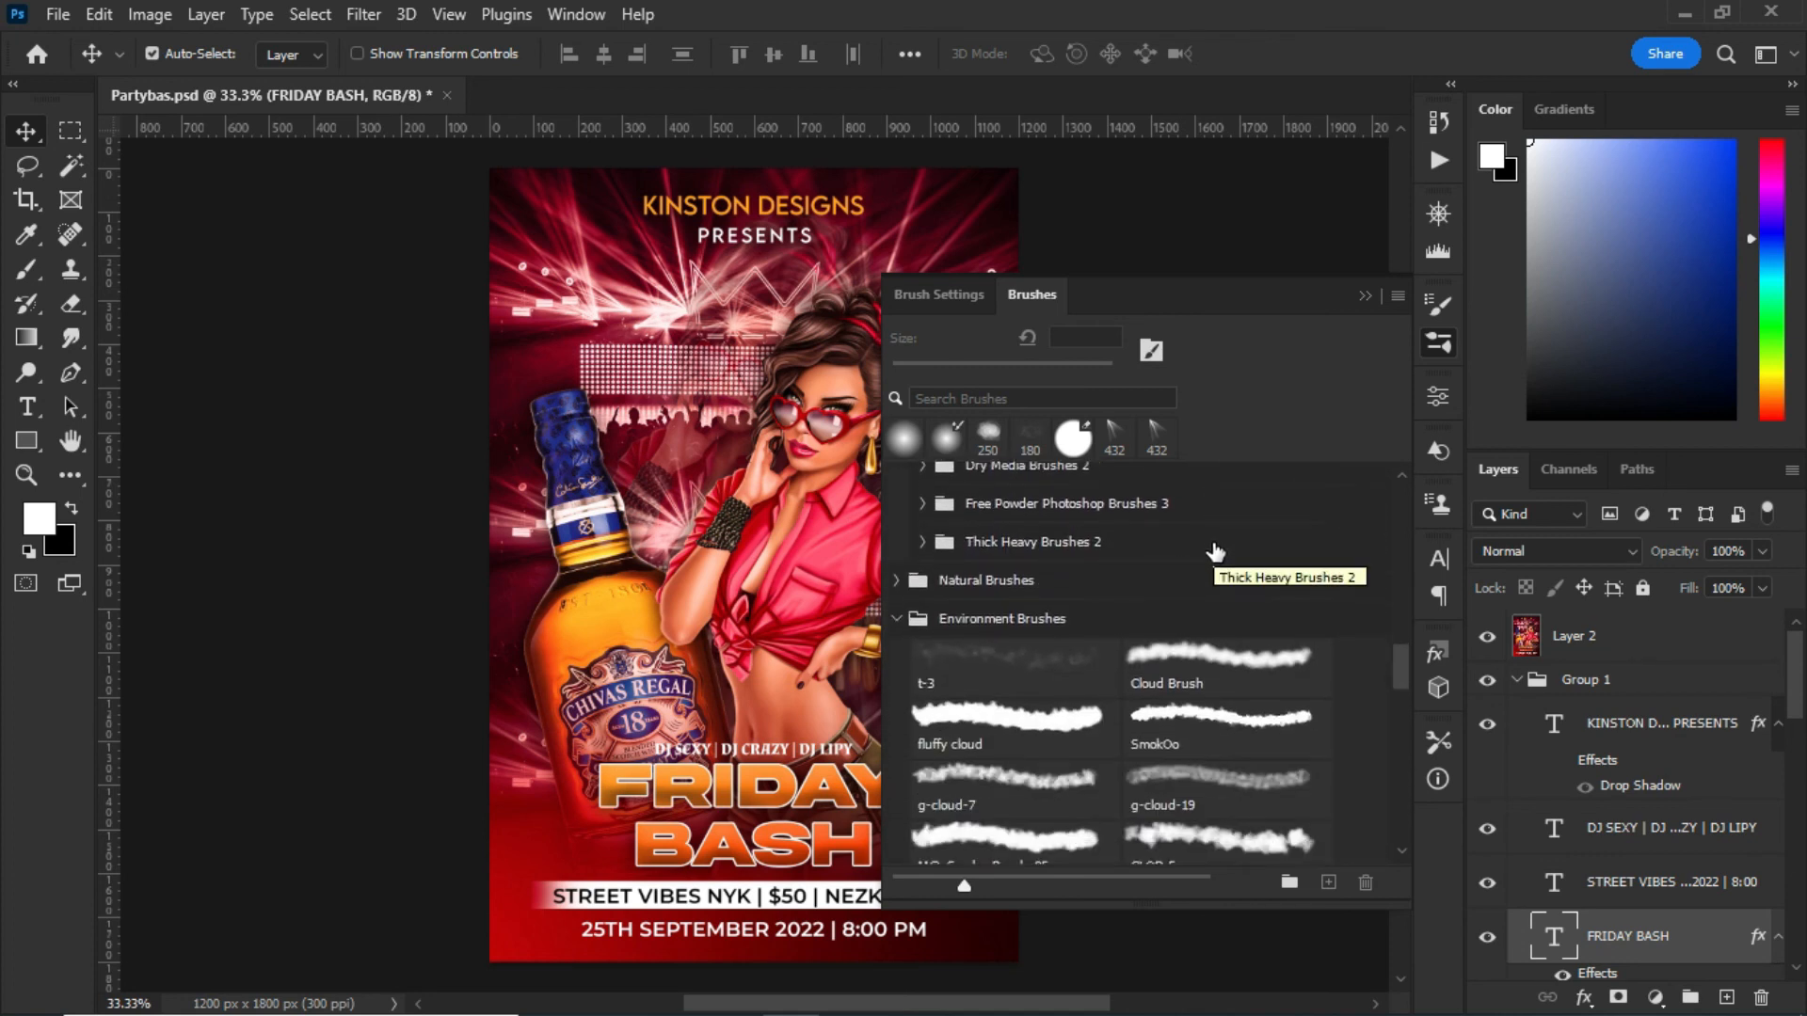
key("b")
scroll(1212, 555, "down", 10)
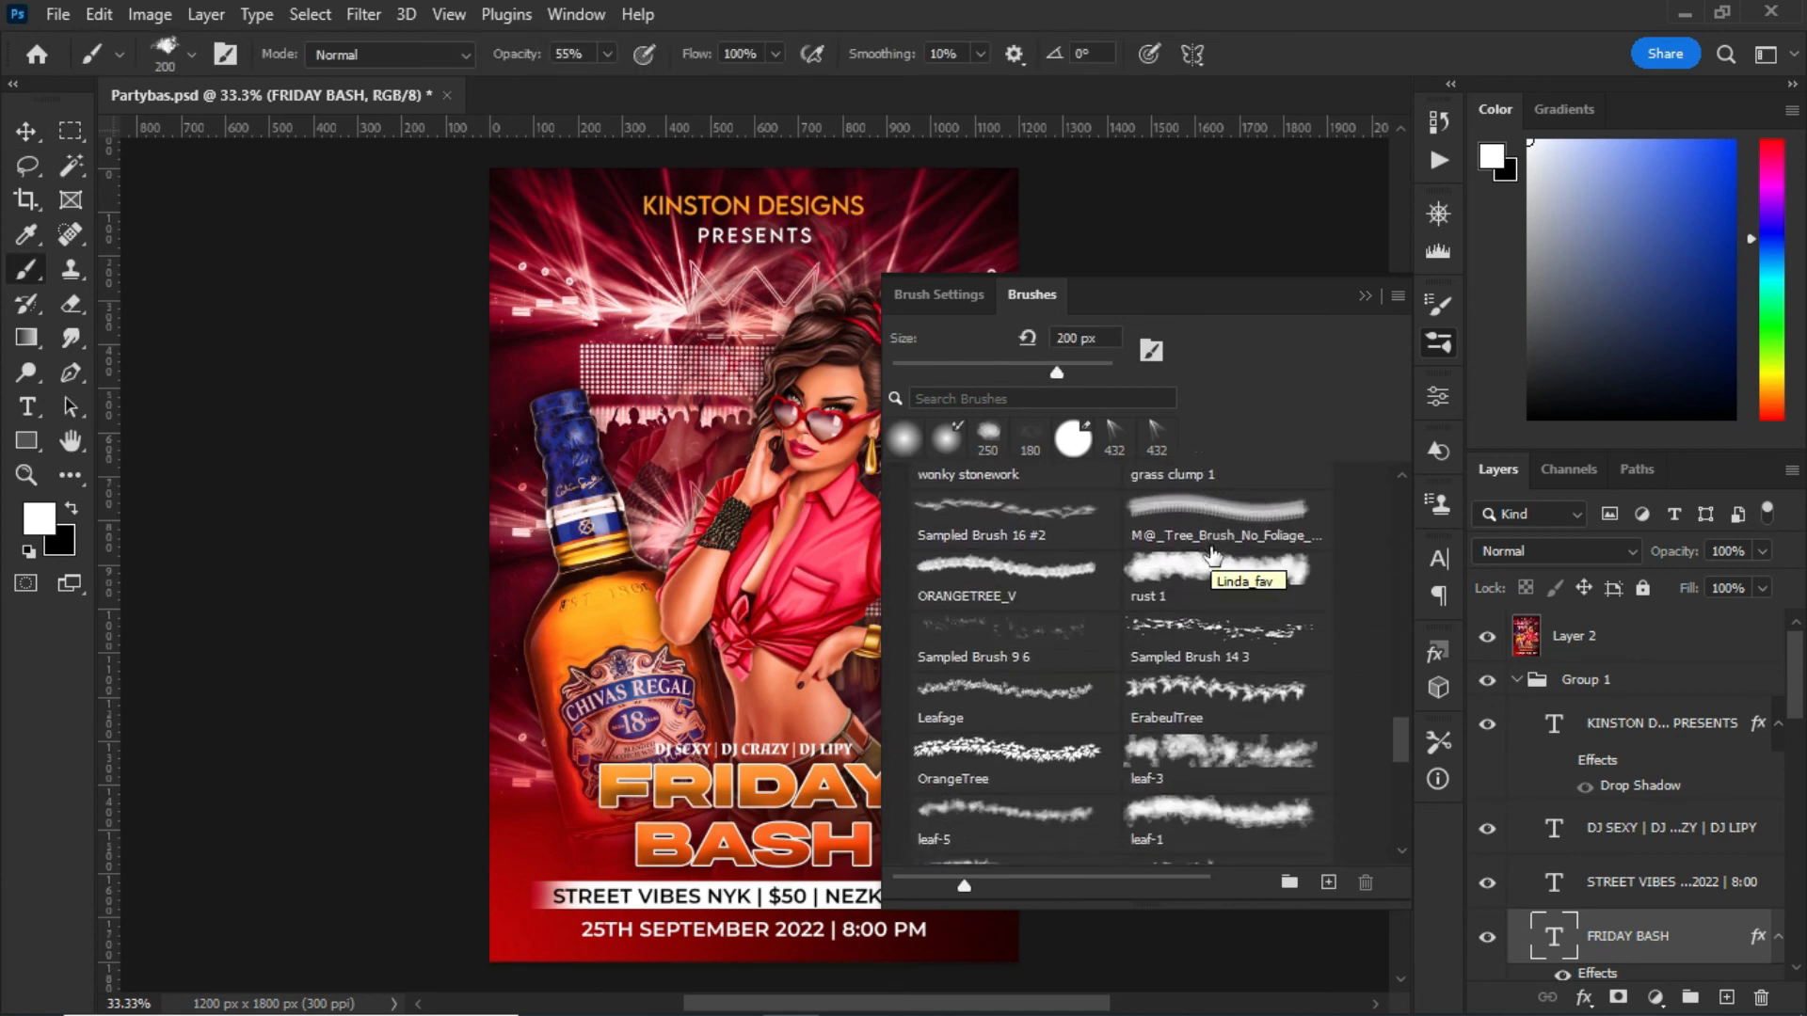
left_click(1213, 556)
scroll(1212, 555, "down", 2)
left_click(1228, 523)
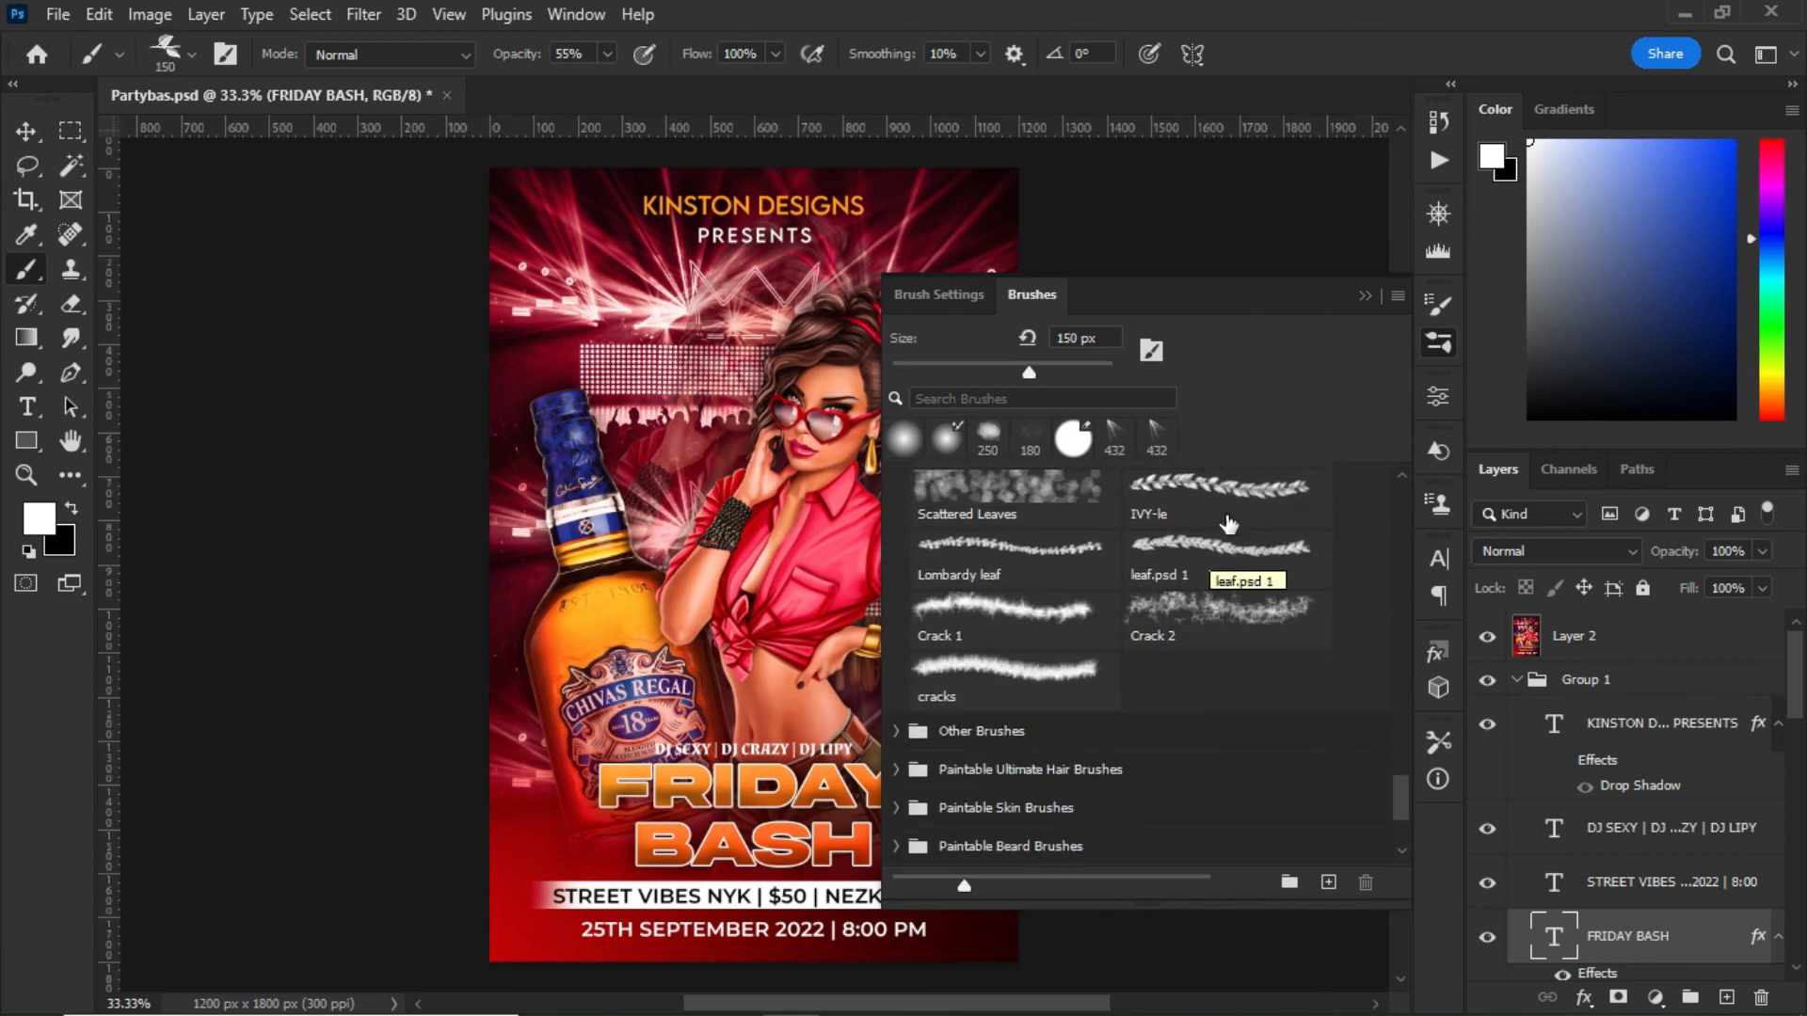
key("v")
left_click(1364, 296)
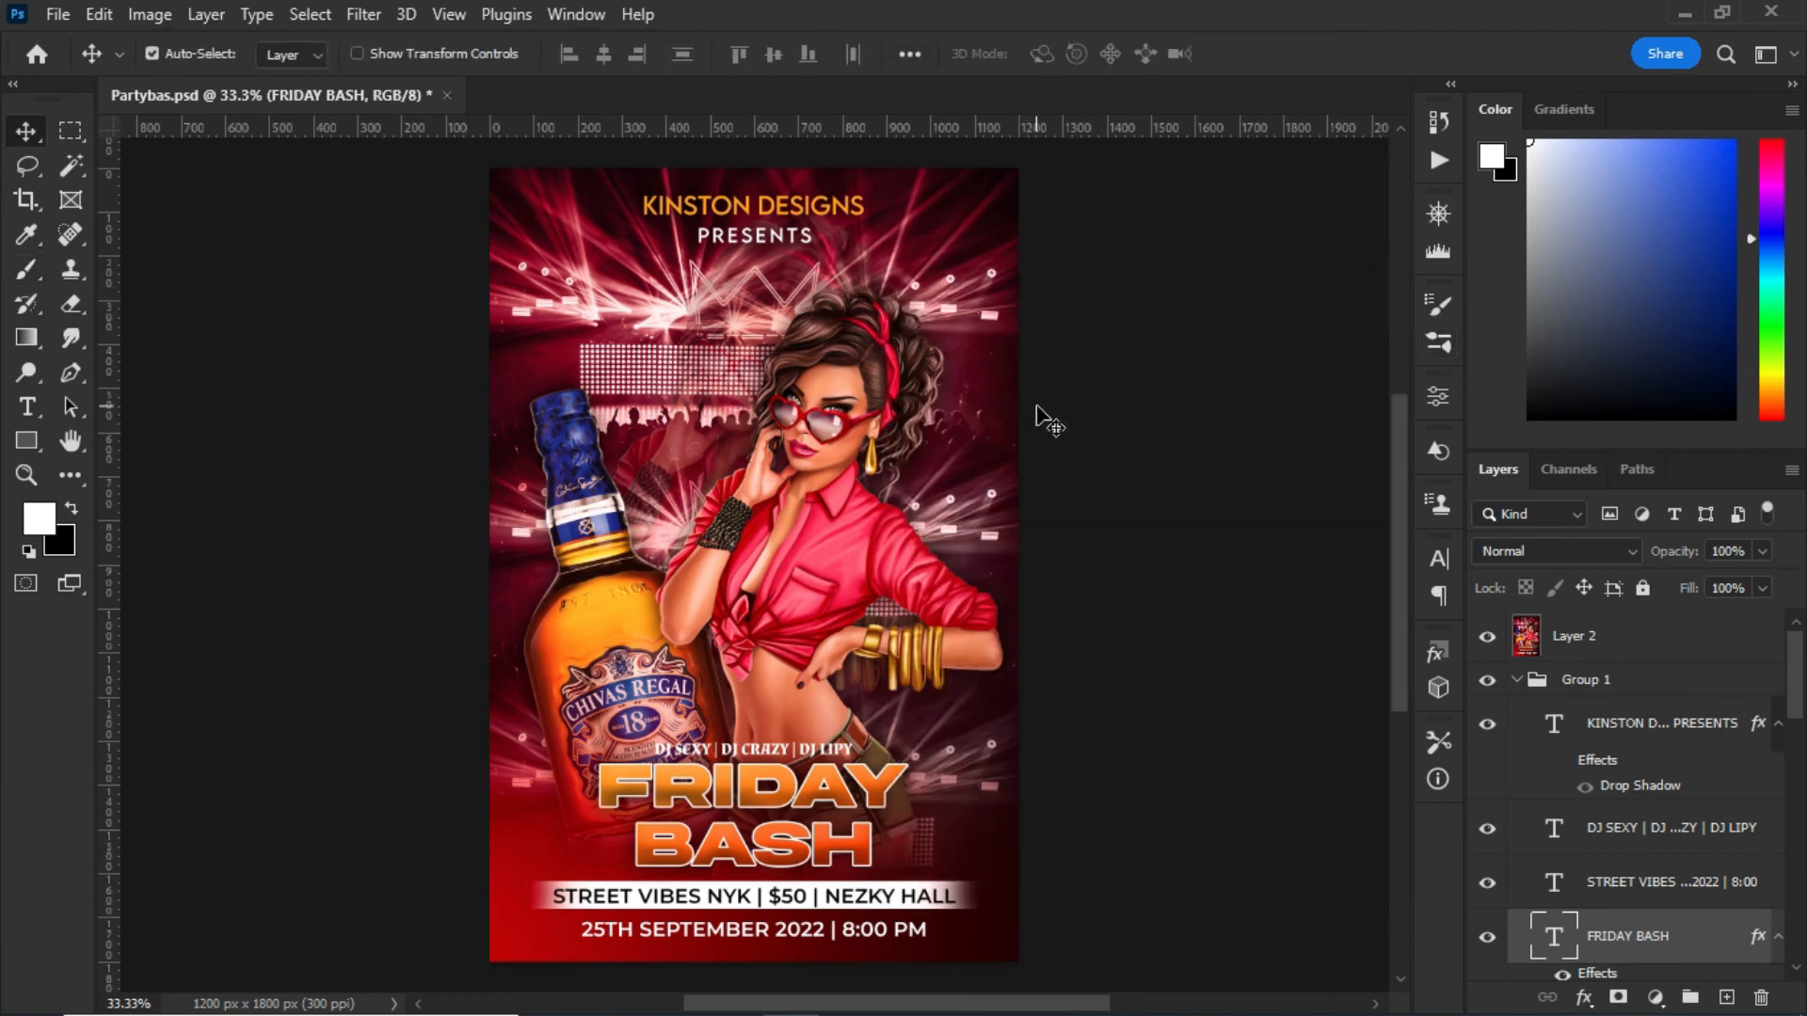